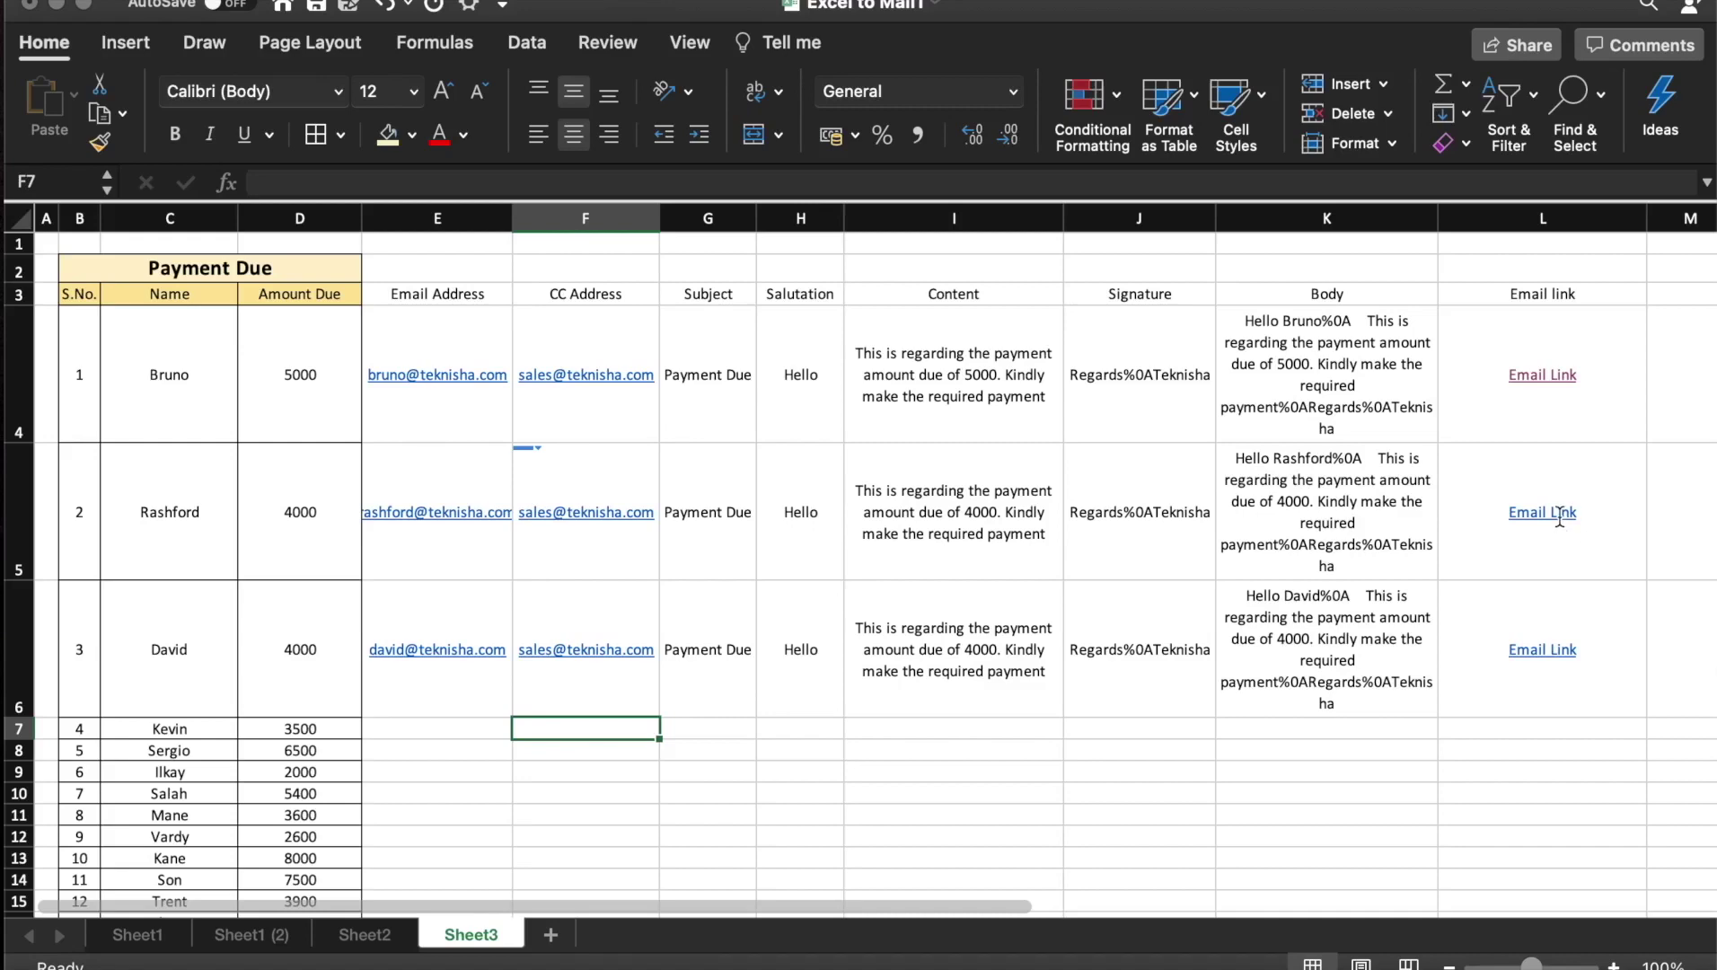
Open the second customer's Email Link in L5 to get a pre-filled 'Payment Due' Gmail draft
{"action": "left_click", "coordinate": [1560, 514]}
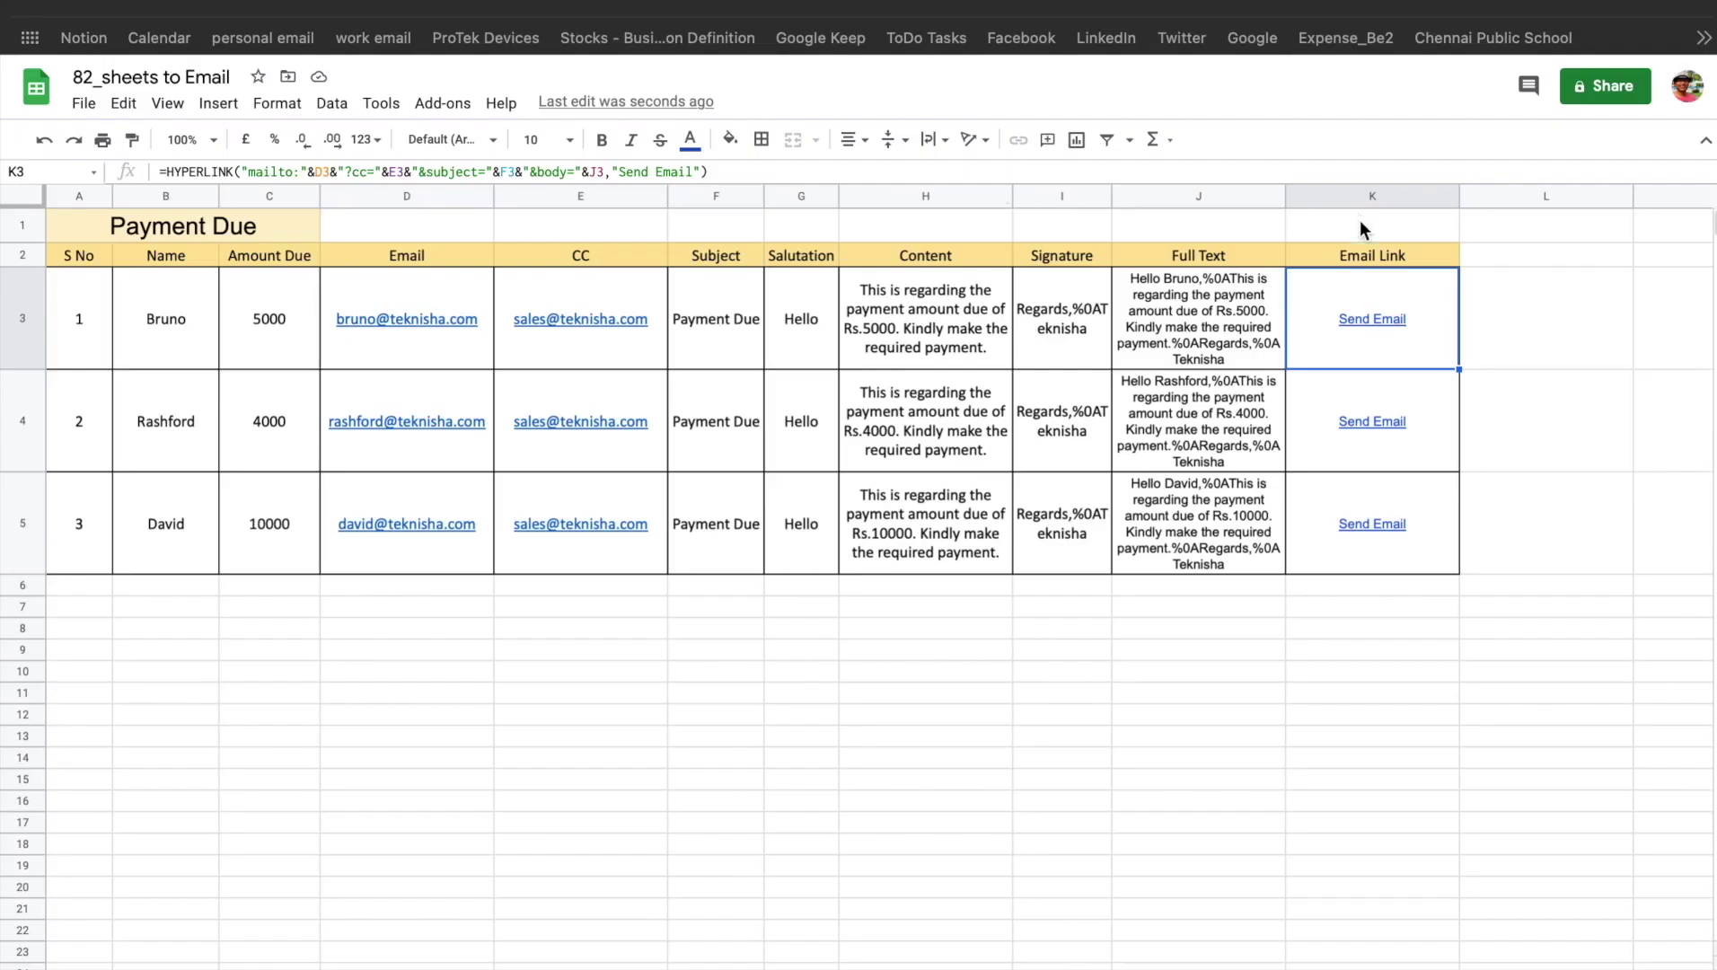
In Google Sheets, follow K3's Send Email link to open a Gmail draft to the first customer
{"action": "mouse_move", "coordinate": [1374, 324]}
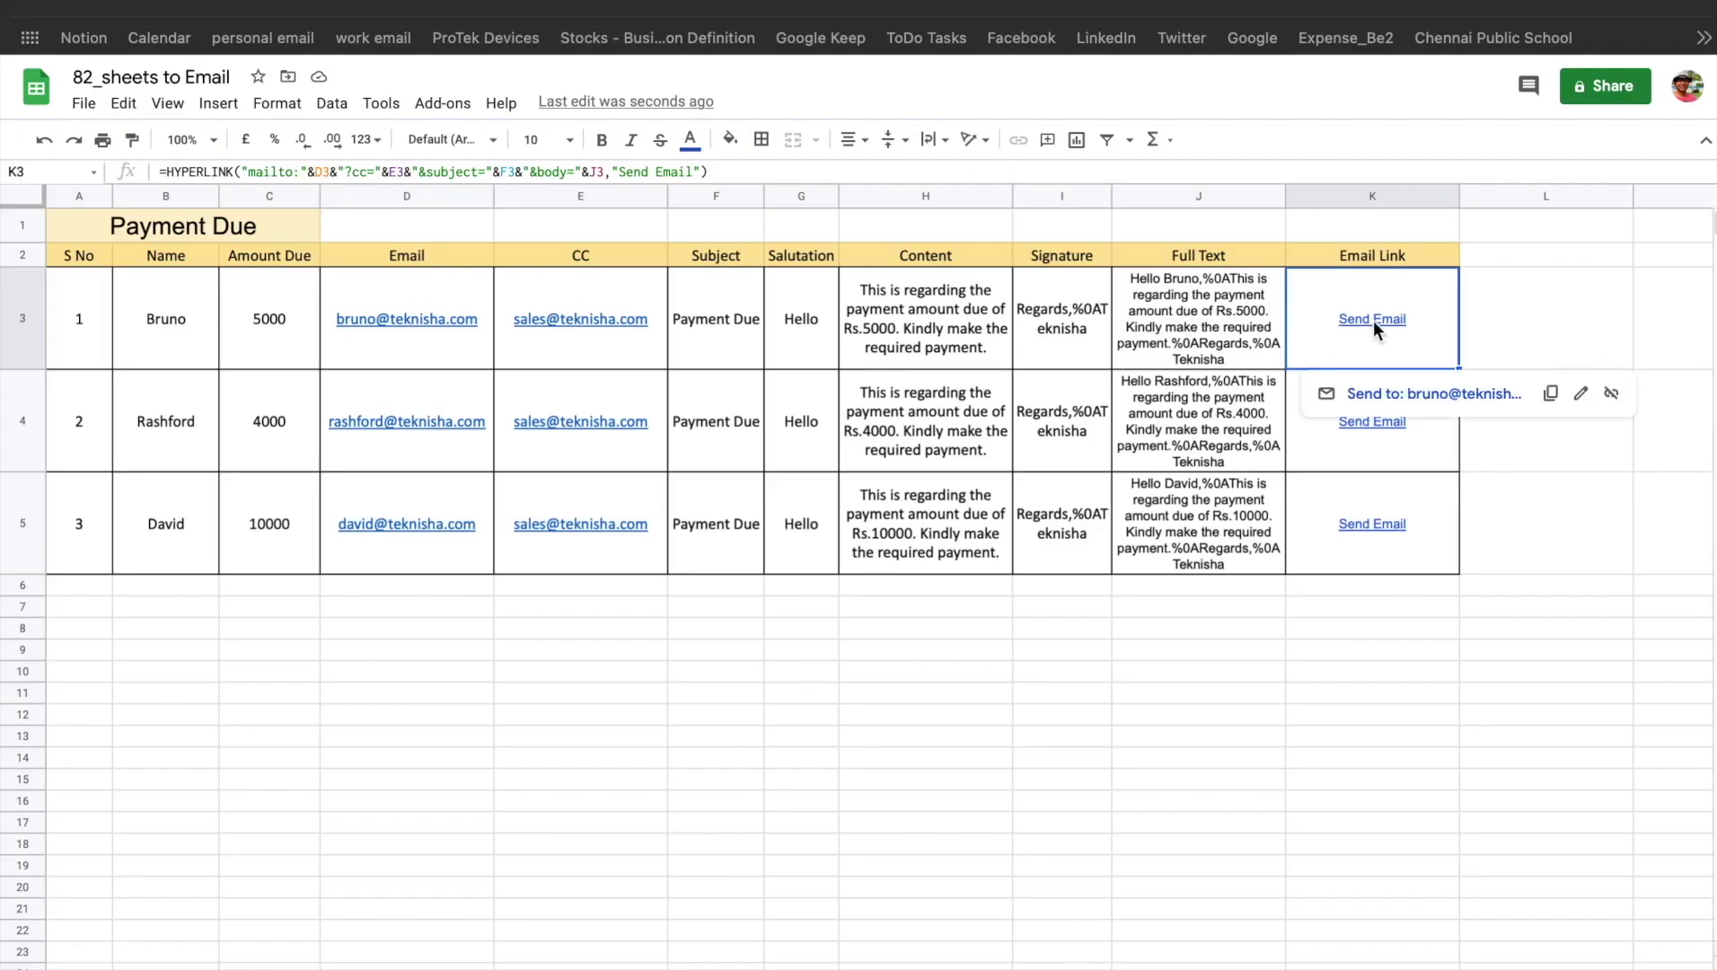
{"action": "left_click", "coordinate": [1480, 395]}
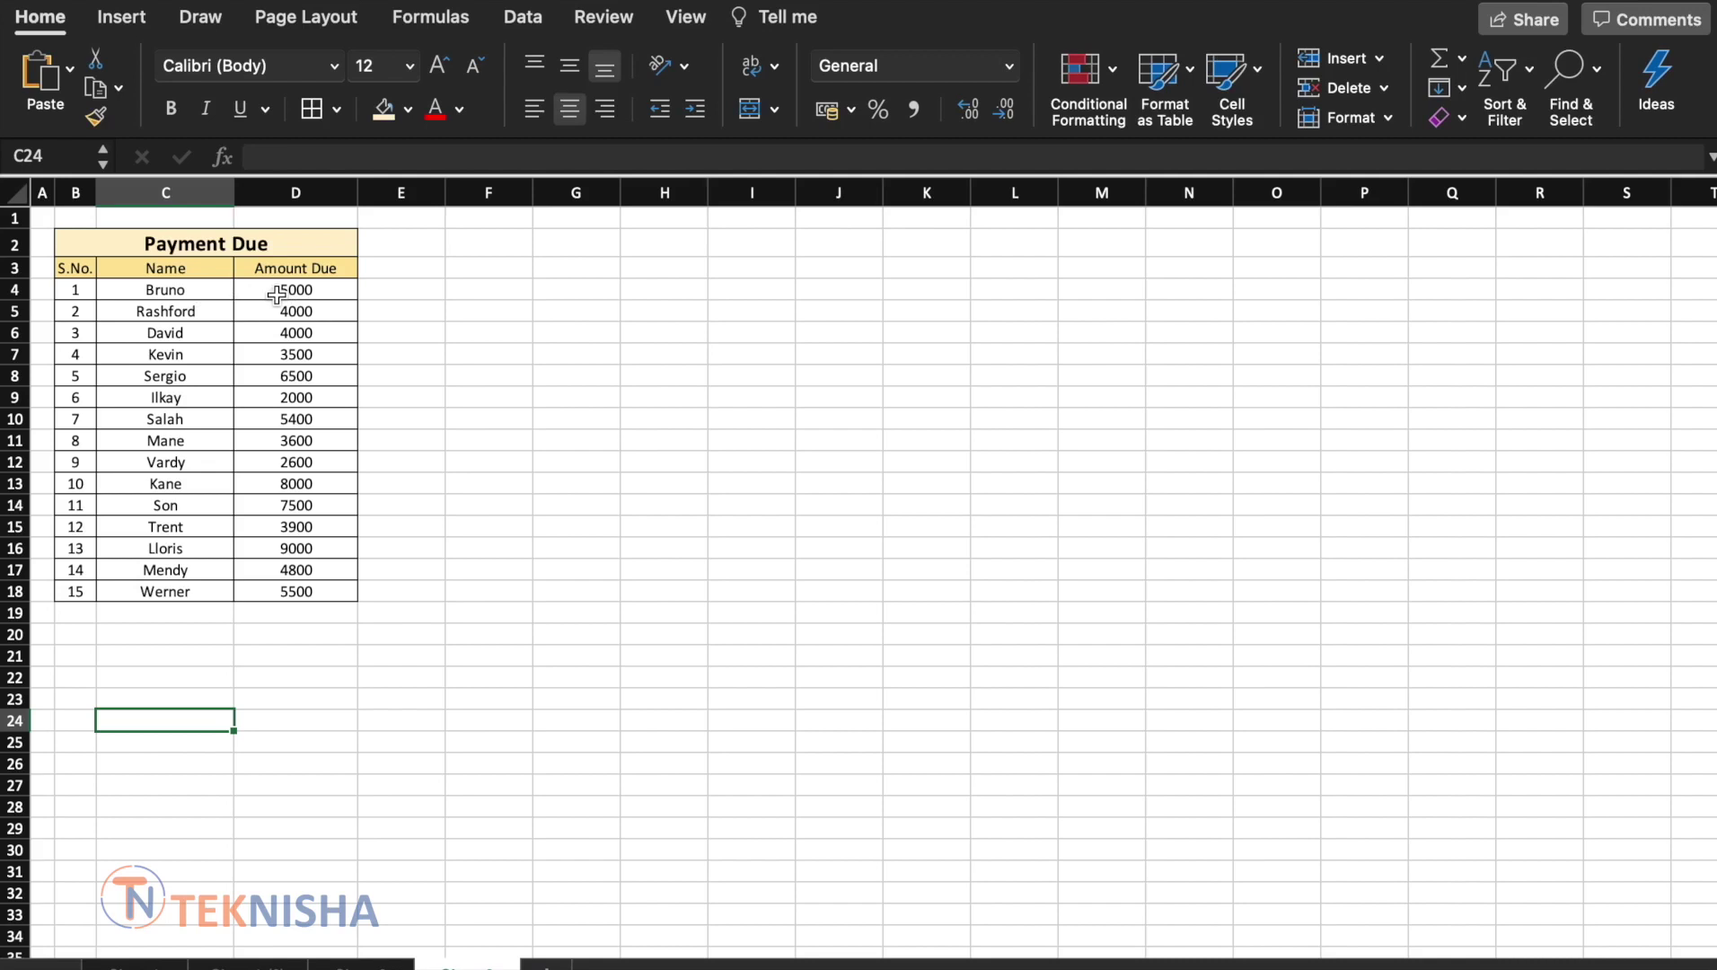
Enter the headers Email Address, CC Address, Subject and Salutation in E3 to H3
{"action": "left_click", "coordinate": [399, 268]}
{"action": "type", "text": "Email"}
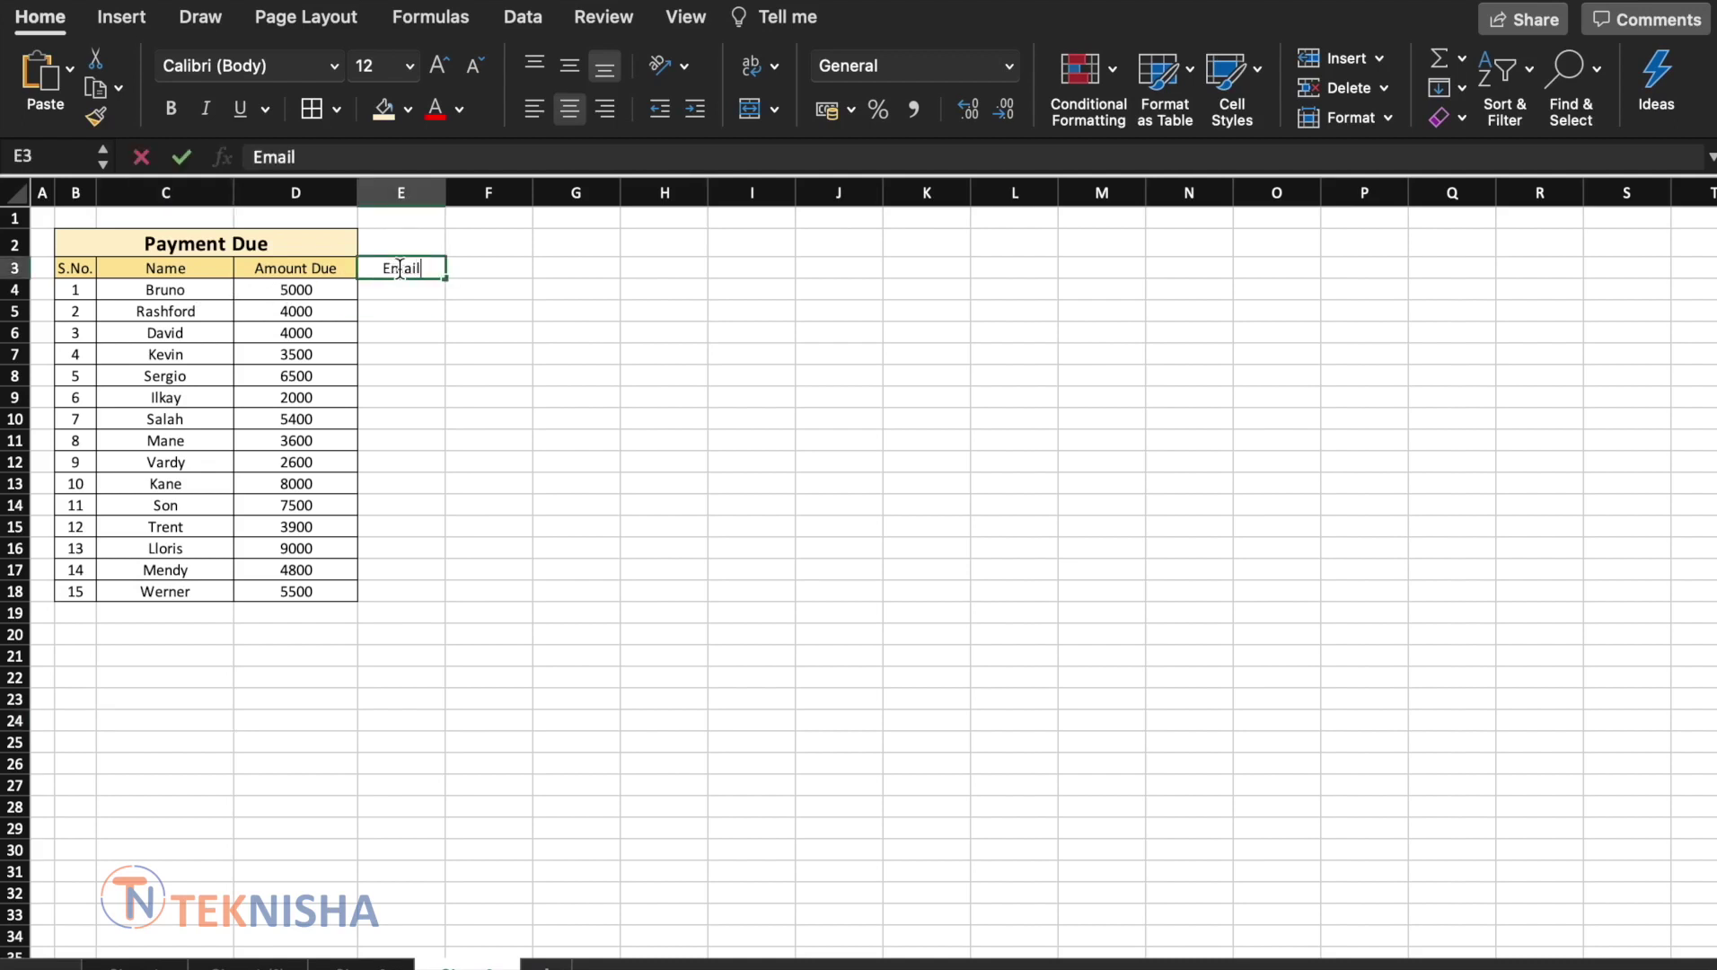
{"action": "type", "text": " Address"}
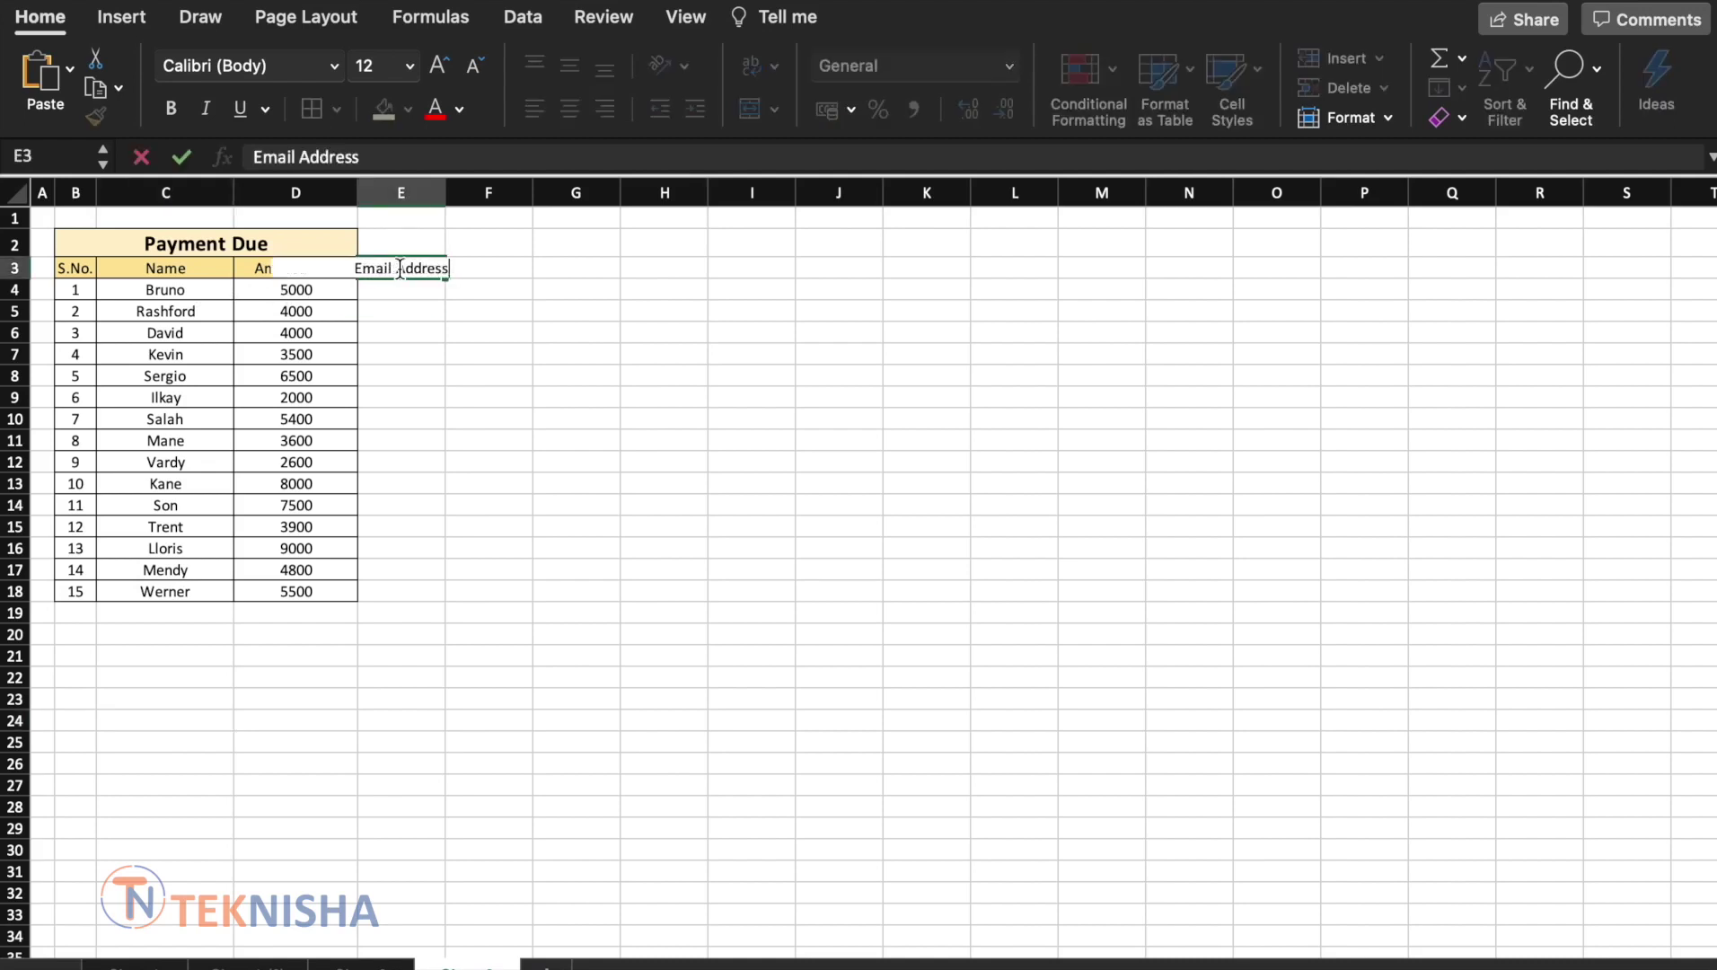
{"action": "key", "text": "Tab"}
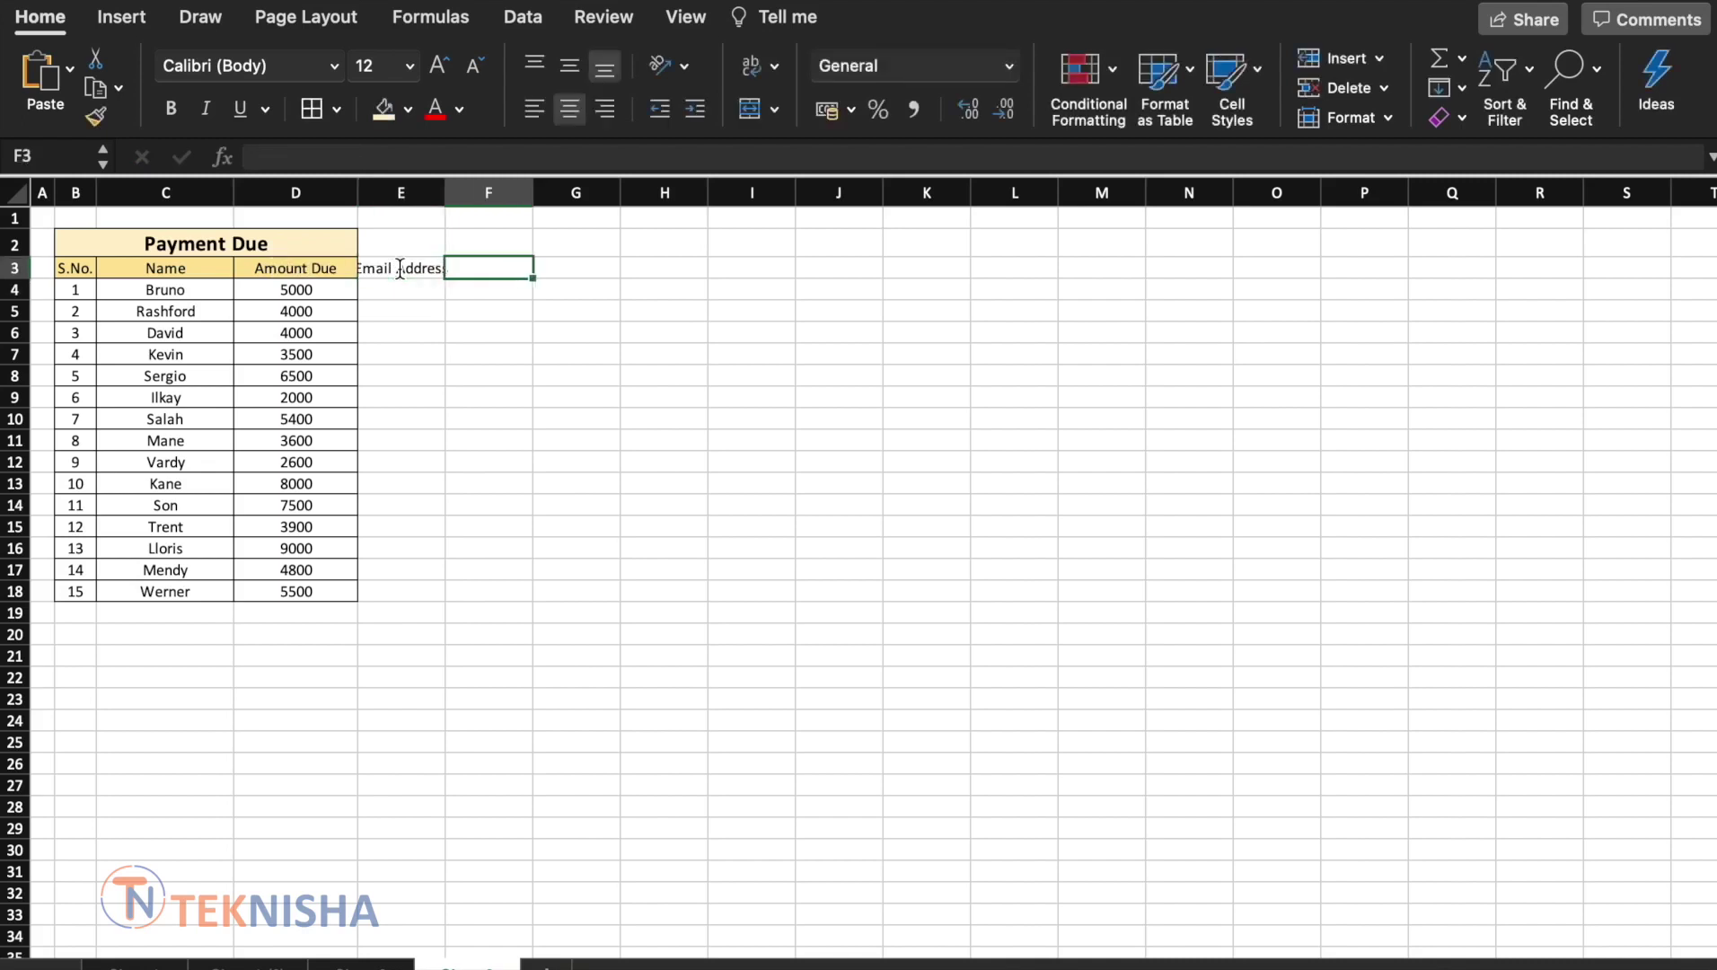
{"action": "type", "text": "CC Address"}
{"action": "key", "text": "Return"}
{"action": "left_click", "coordinate": [600, 270]}
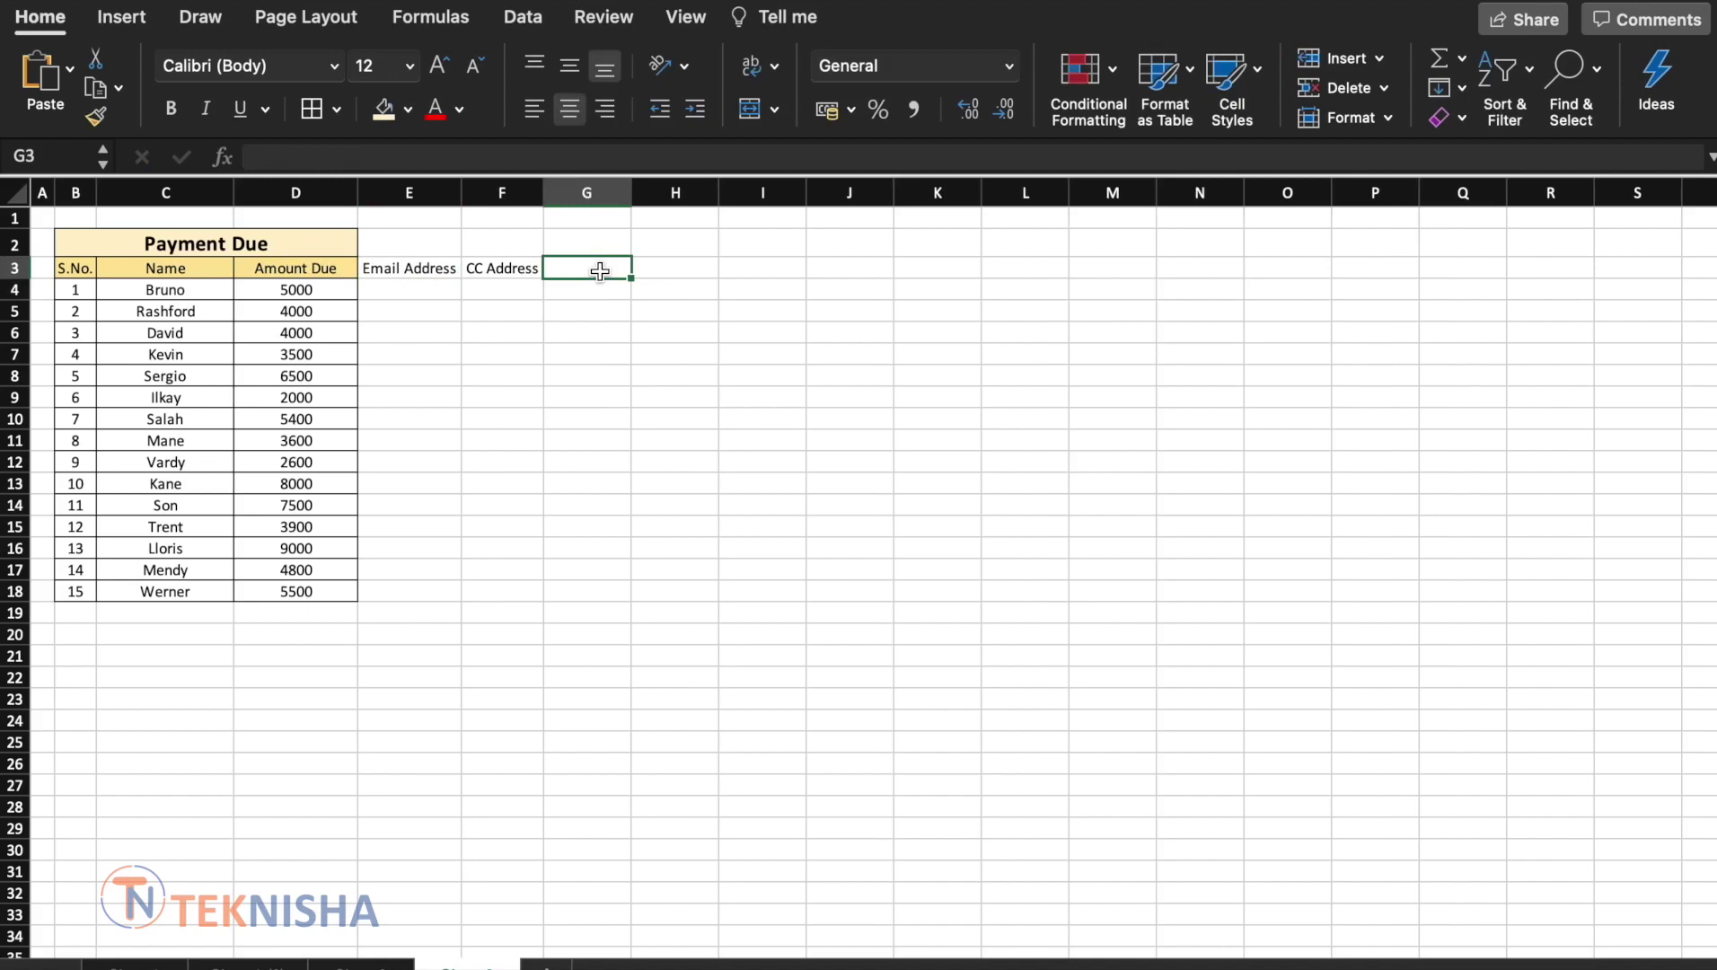
{"action": "type", "text": "Subject"}
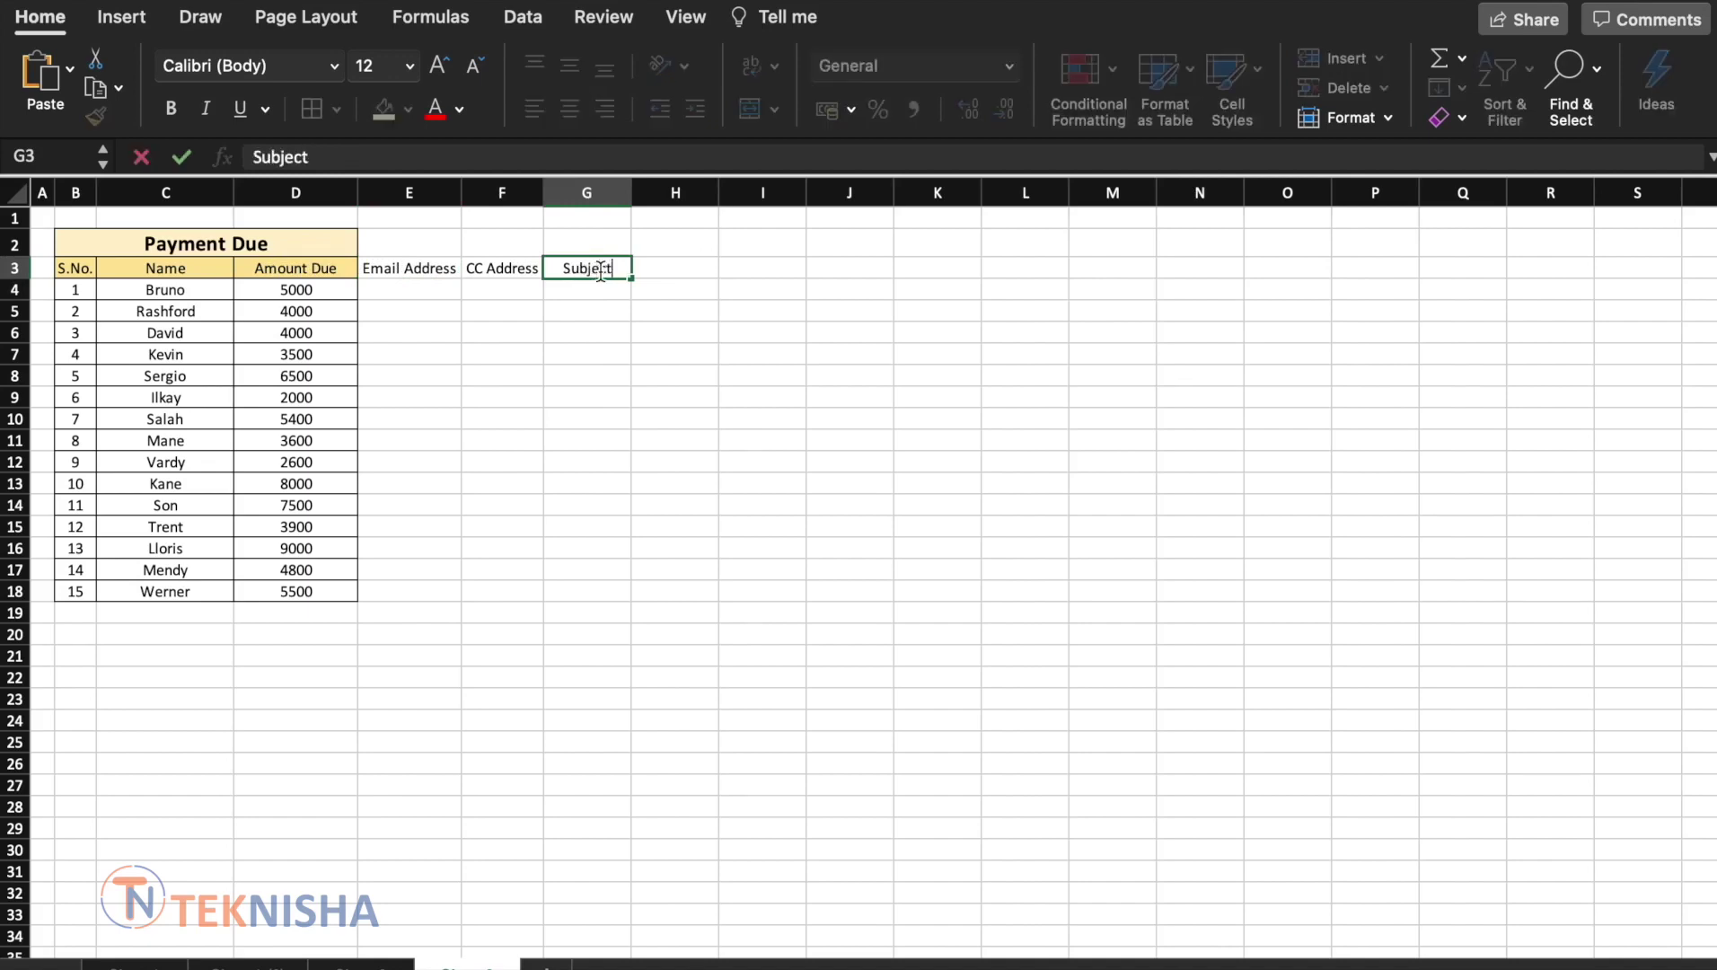
{"action": "key", "text": "Tab"}
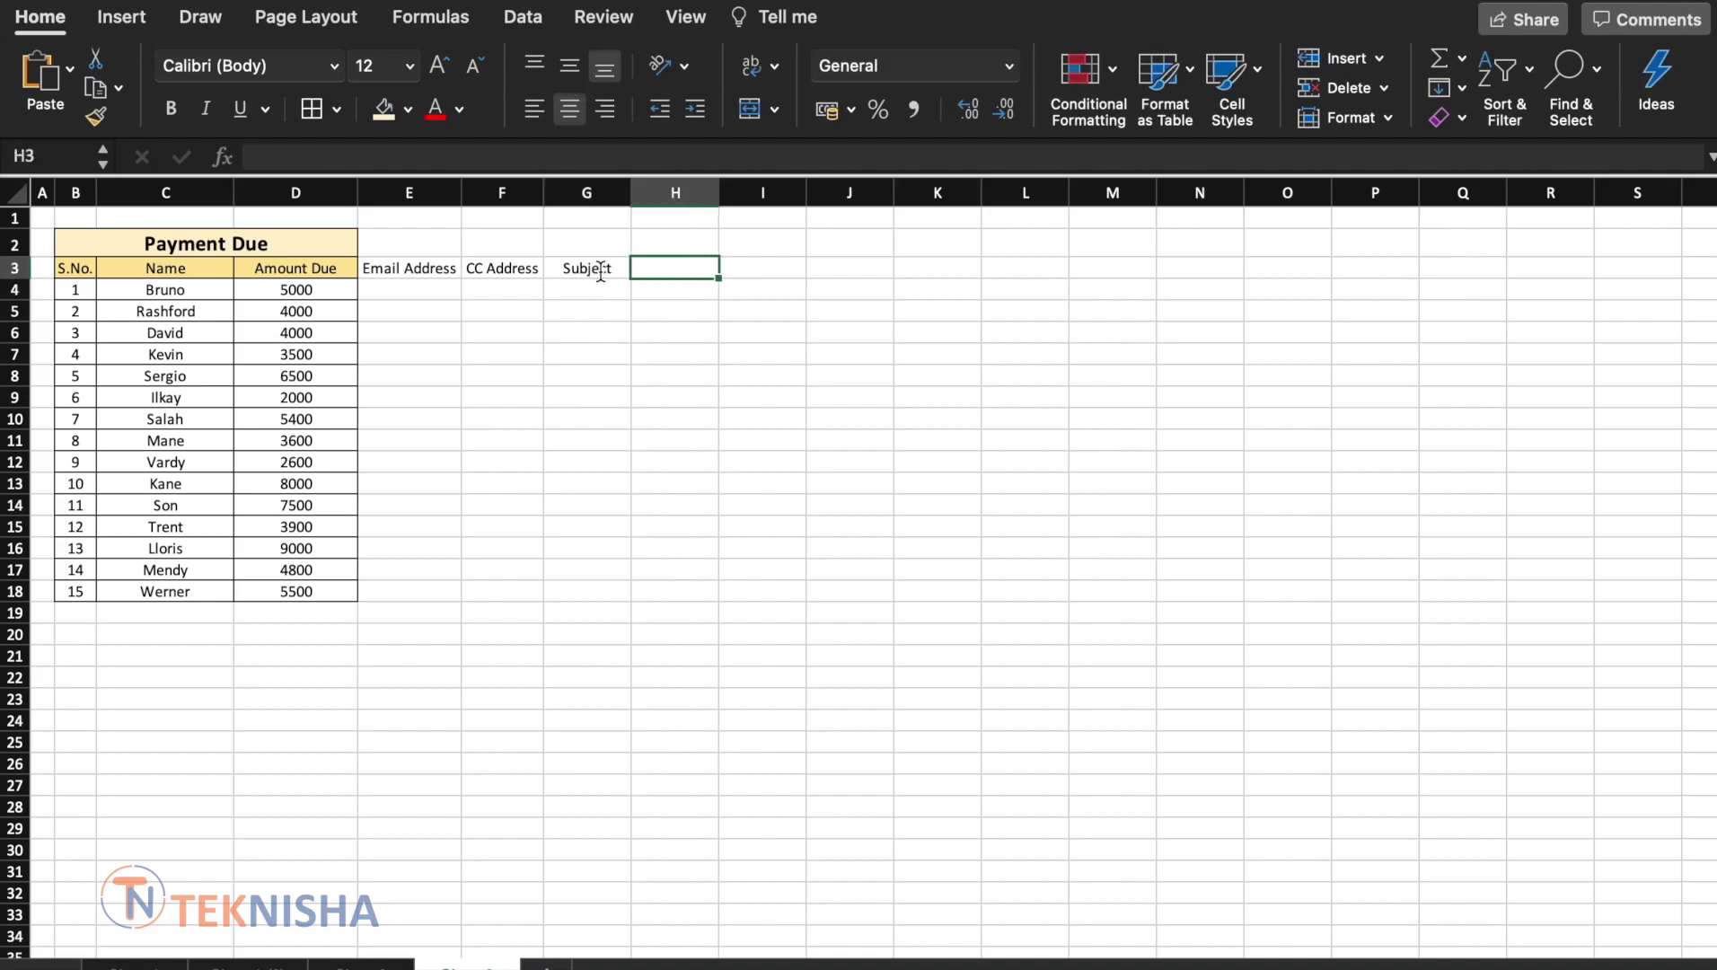
{"action": "type", "text": "Salutation"}
{"action": "key", "text": "Return"}
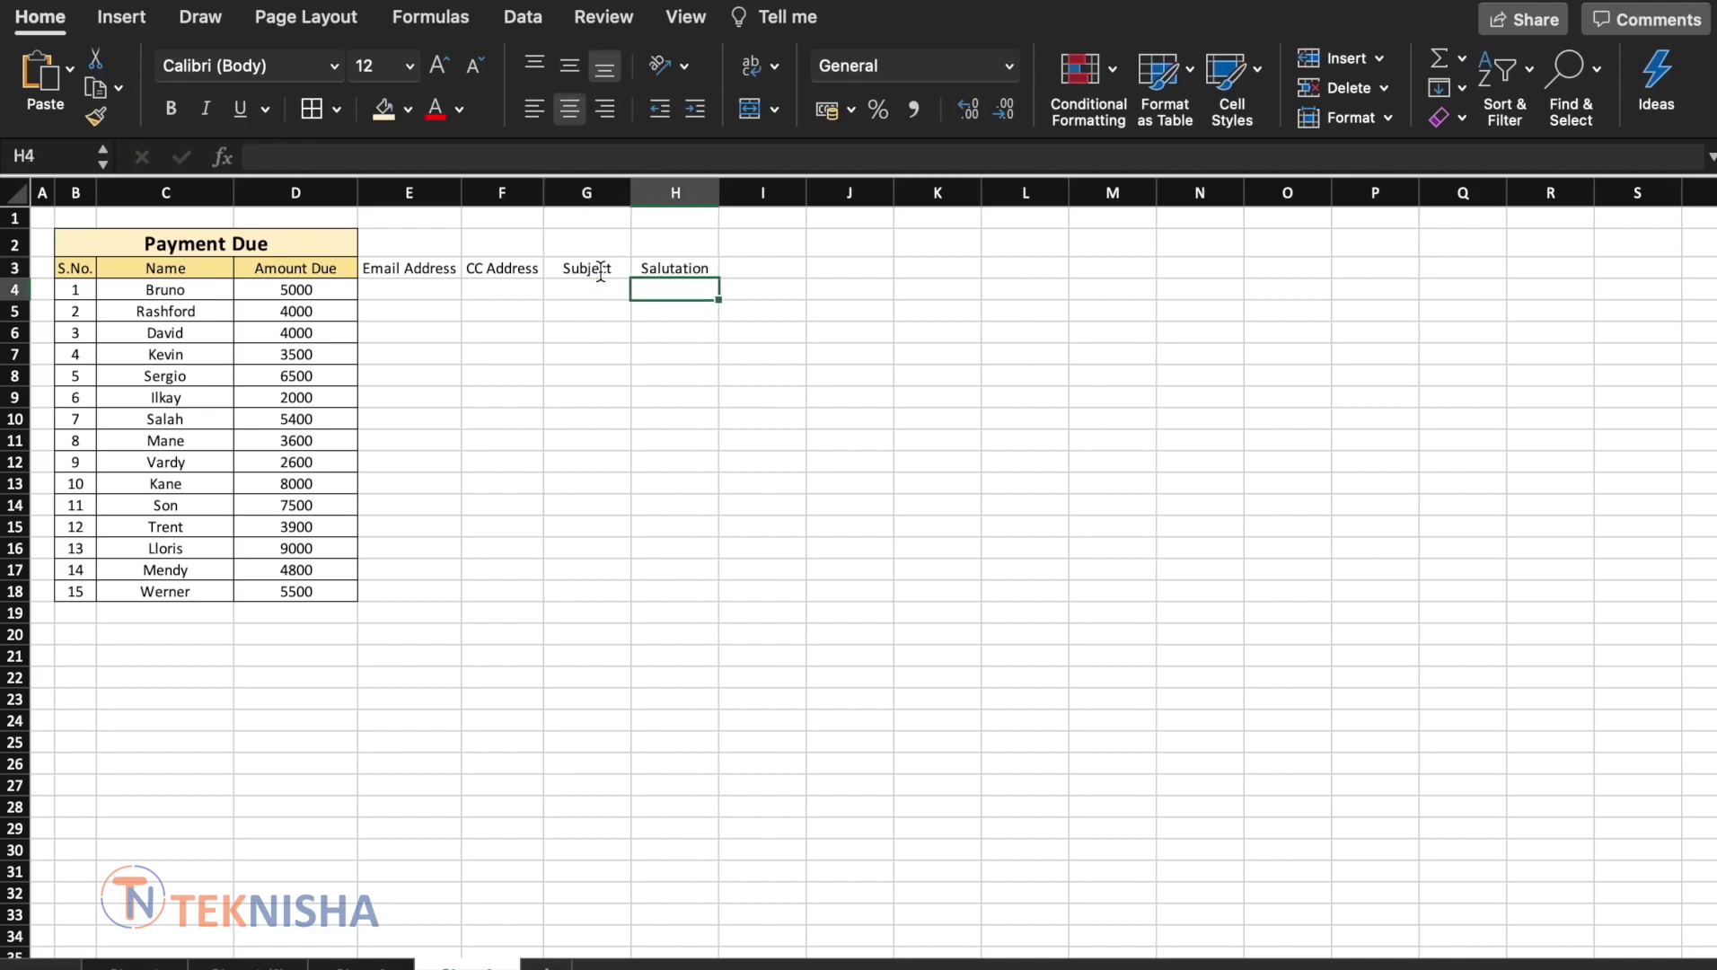
Add the Content and Signature headers in I3 and J3
{"action": "key", "text": "Up"}
{"action": "key", "text": "Tab"}
{"action": "type", "text": "Conten"}
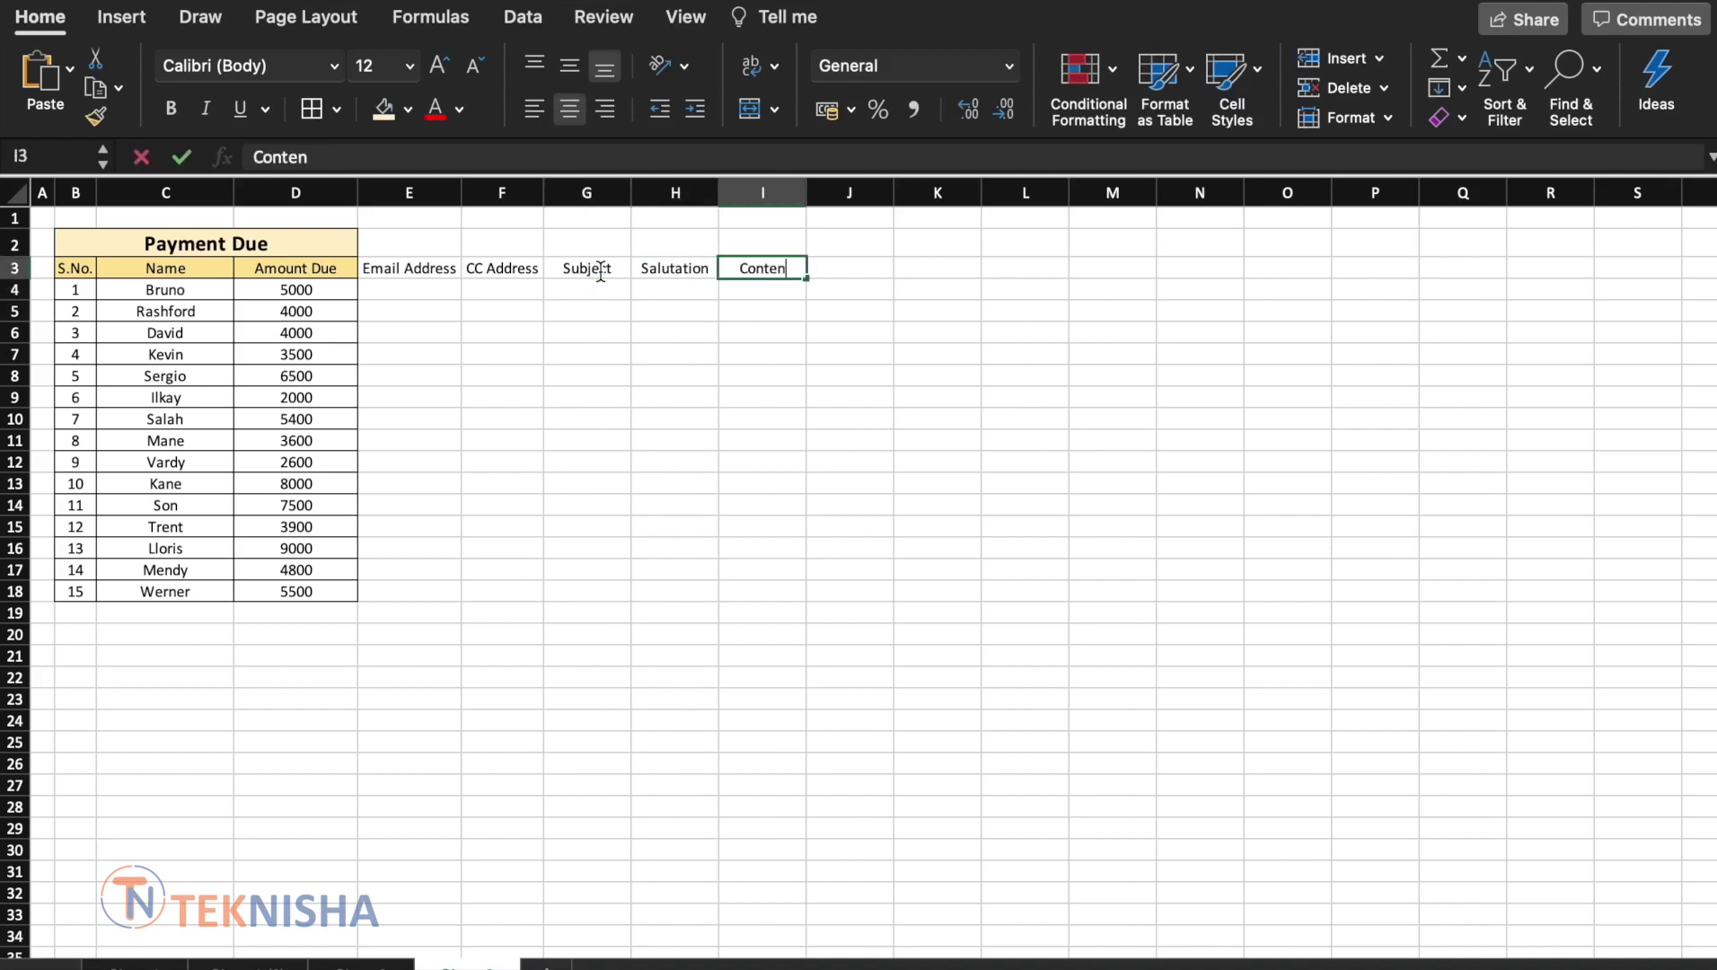
{"action": "type", "text": "t"}
{"action": "key", "text": "Tab"}
{"action": "type", "text": "Signature"}
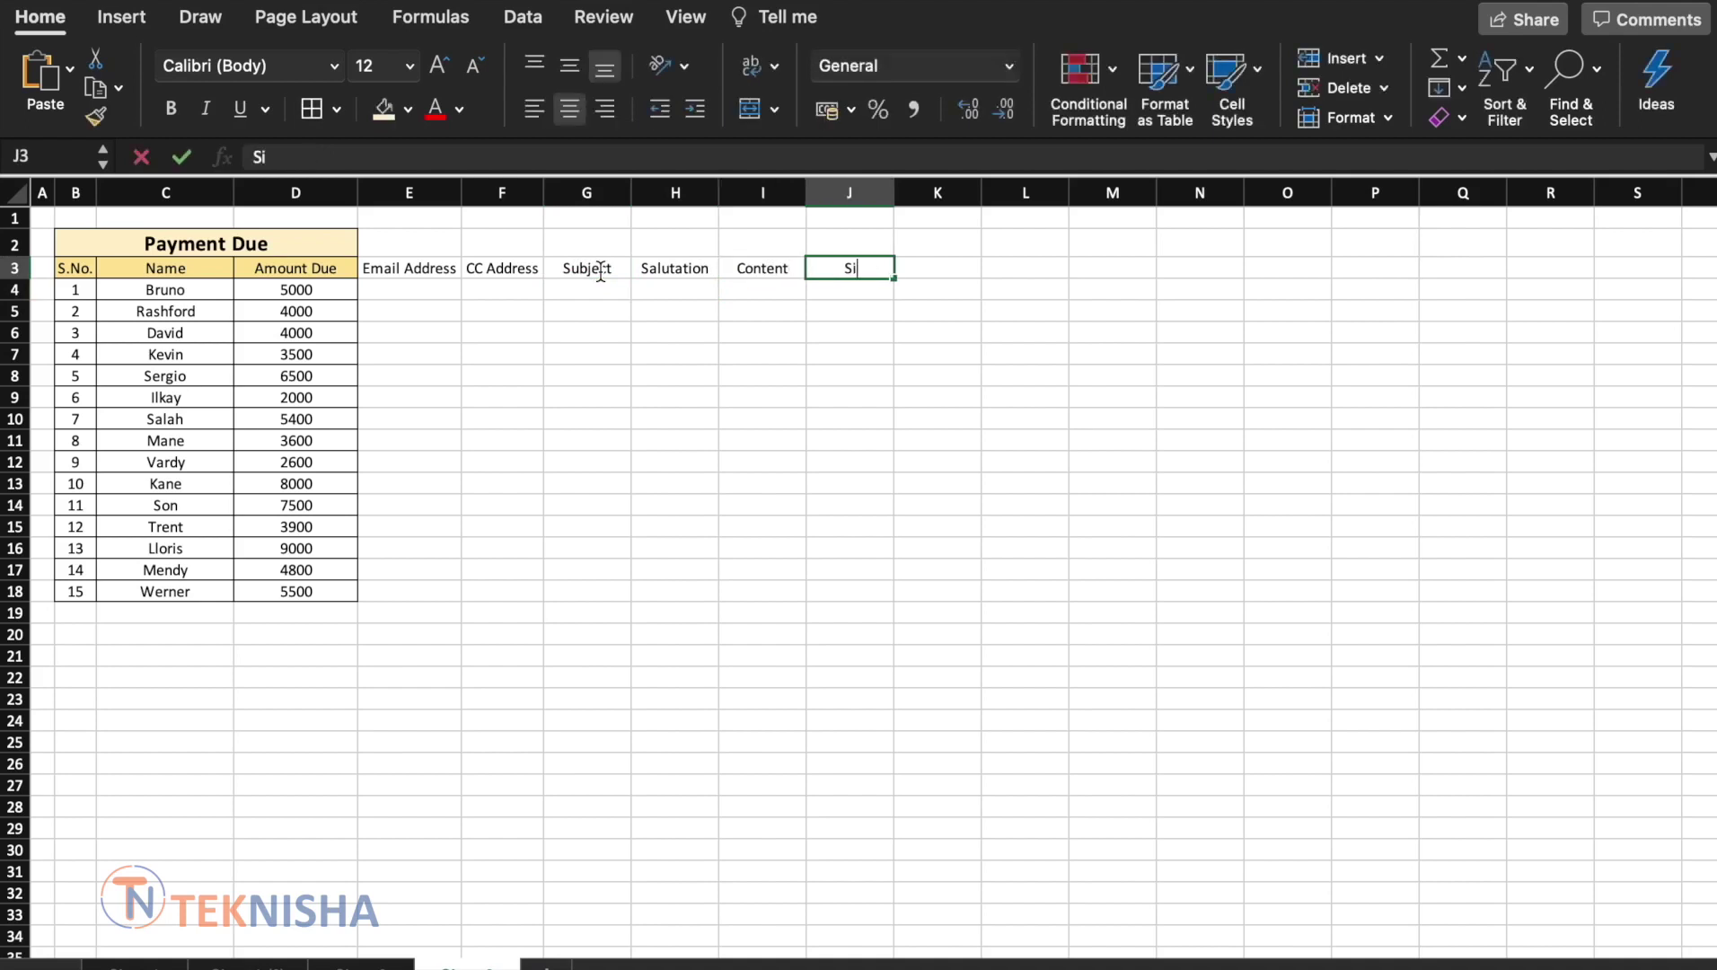
{"action": "key", "text": "Return"}
{"action": "key", "text": "Up"}
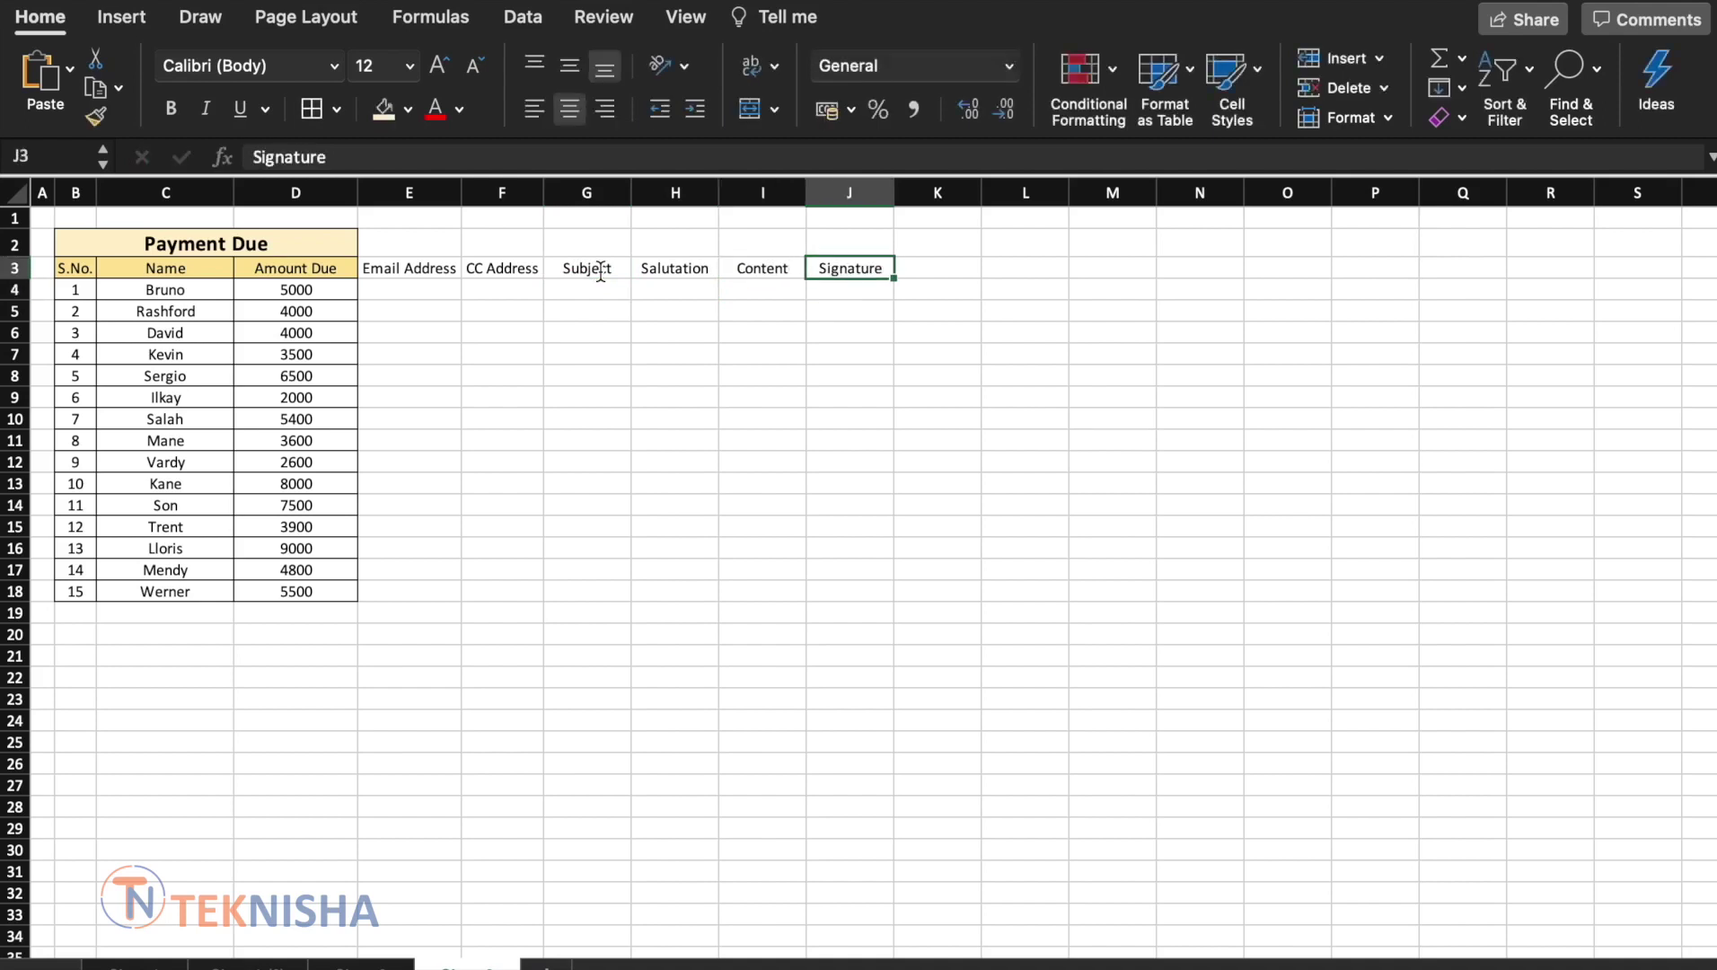
{"action": "key", "text": "Down"}
{"action": "key", "text": "Left"}
{"action": "key", "text": "Left"}
{"action": "key", "text": "Left"}
{"action": "key", "text": "Left"}
{"action": "key", "text": "Left"}
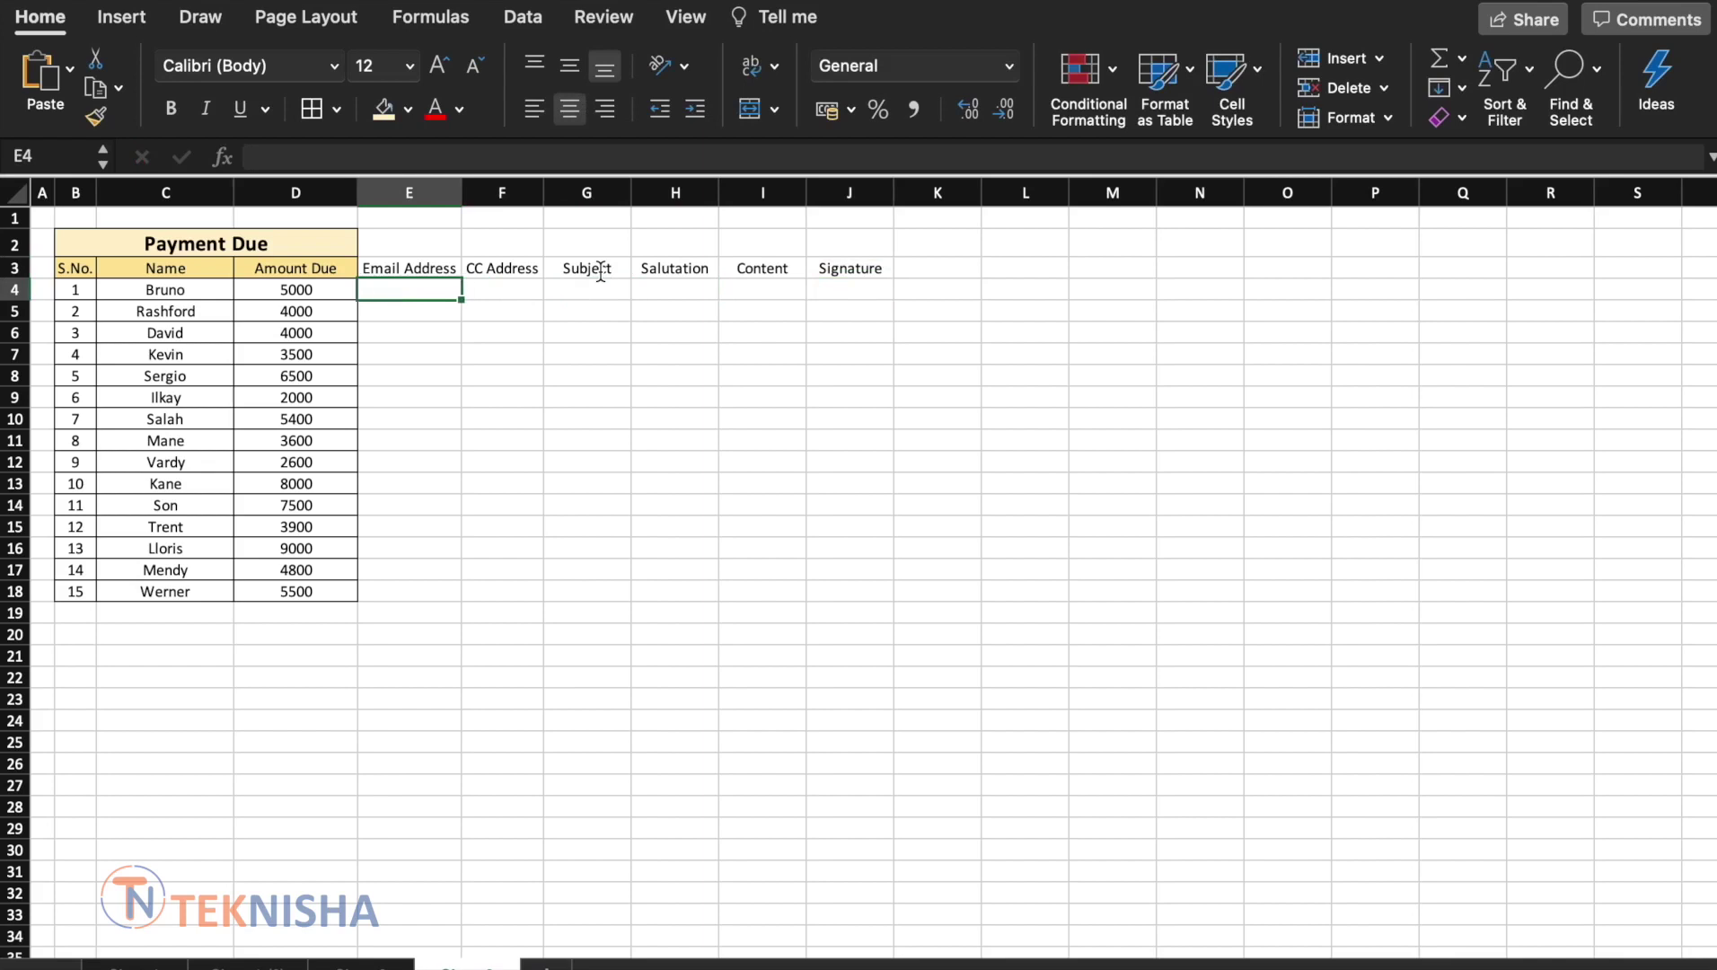
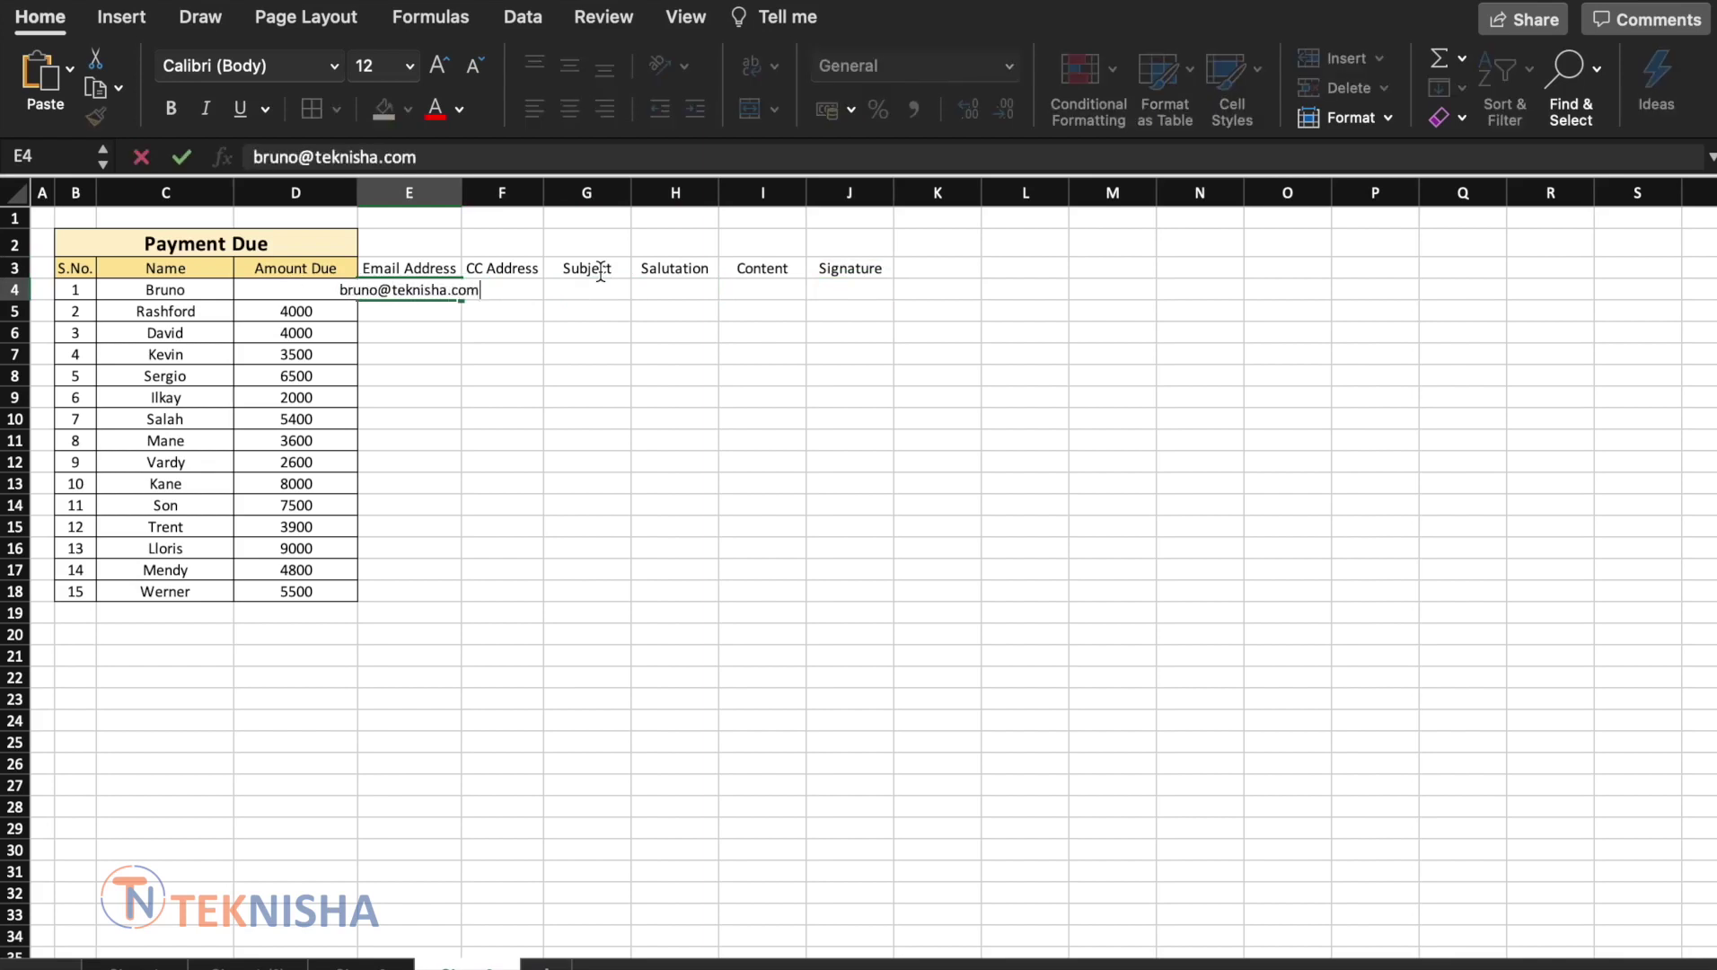
Enter the first customer's email in E4 and the sales CC address in F4, autofitting columns E and F
{"action": "key", "text": "Return"}
{"action": "key", "text": "Up"}
{"action": "key", "text": "Right"}
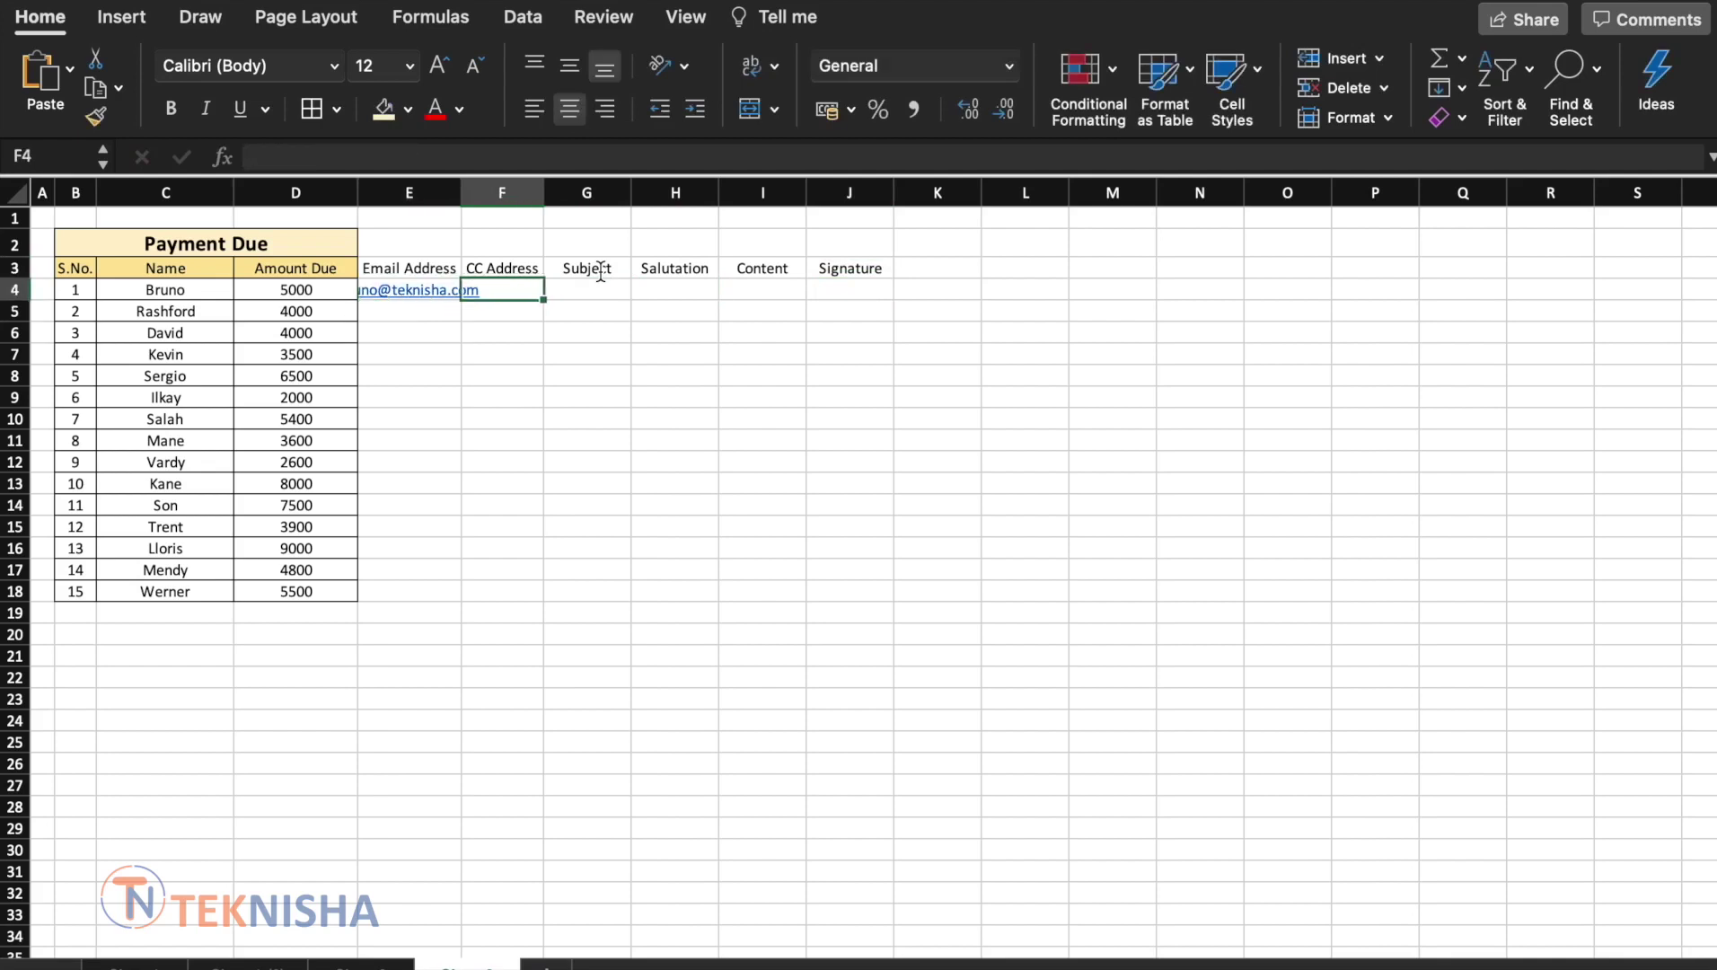
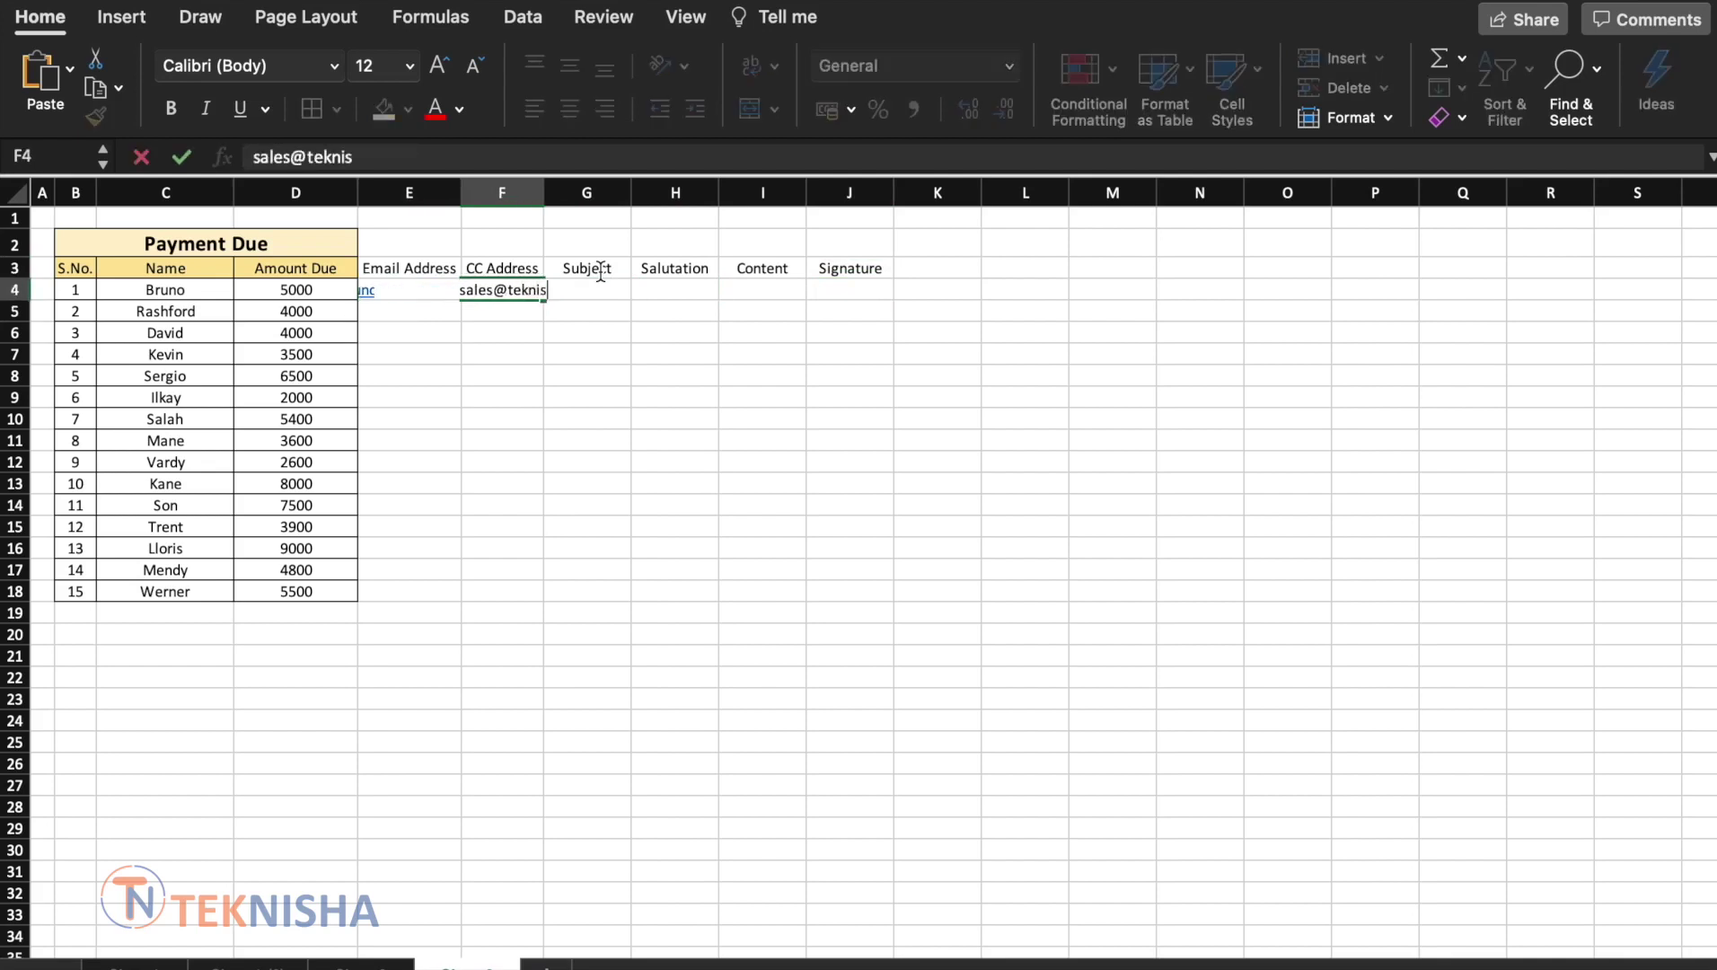
{"action": "key", "text": "Return"}
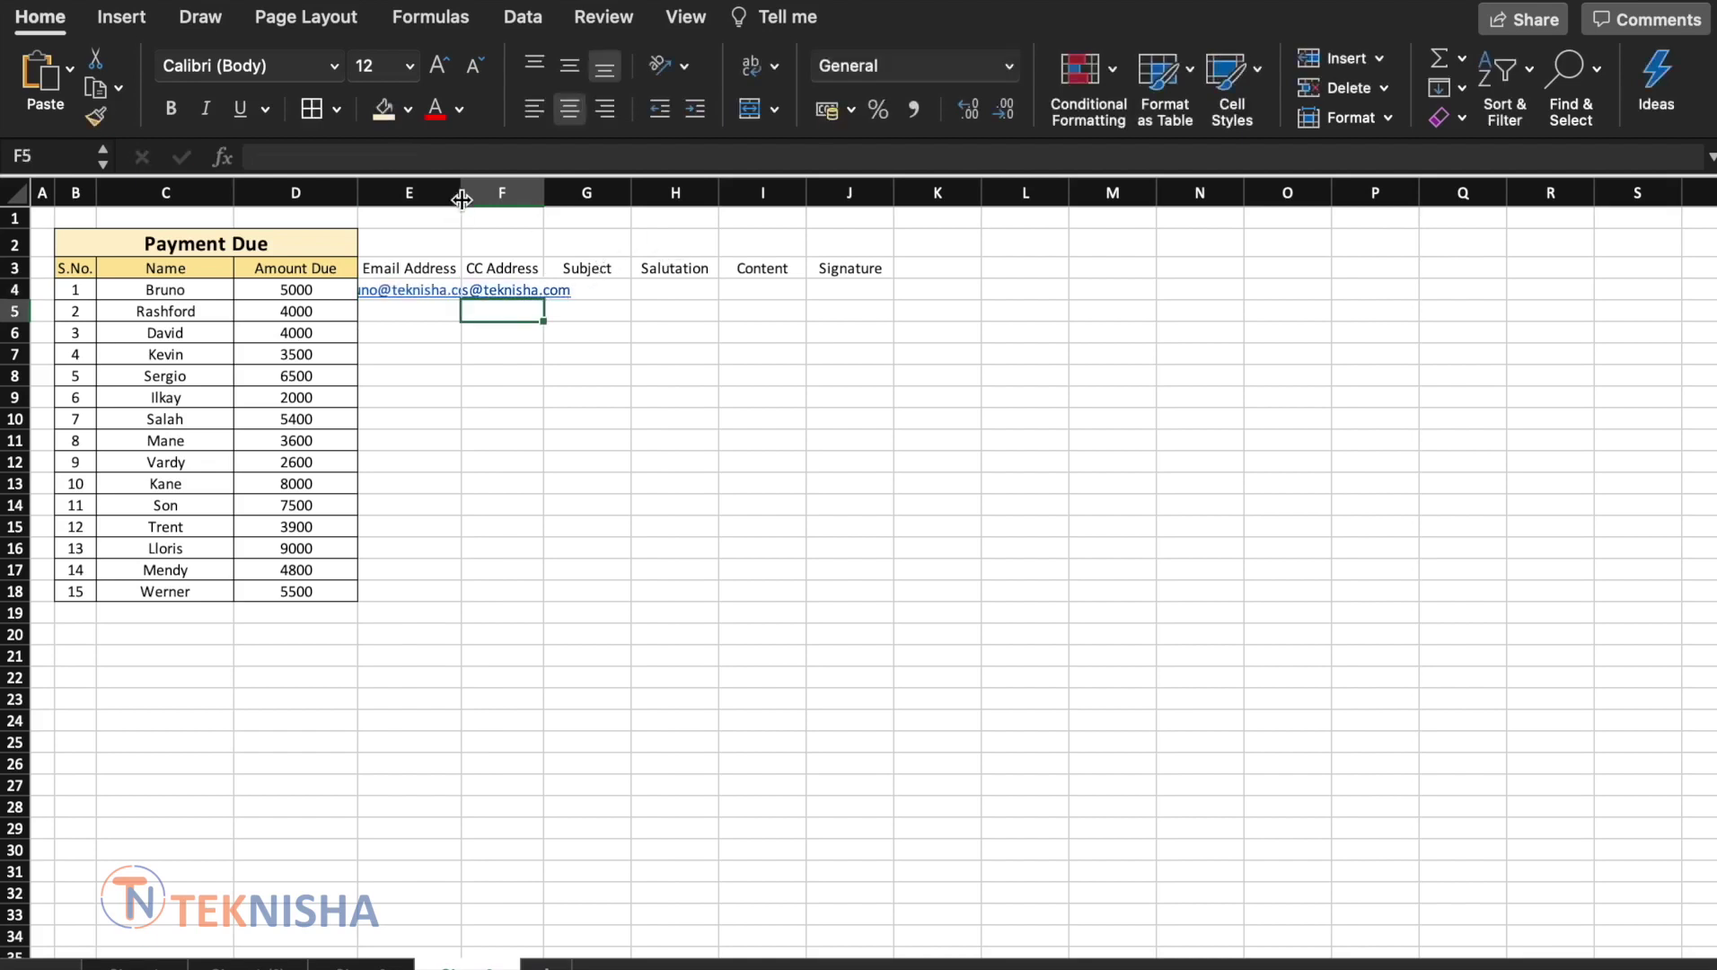
{"action": "double_click", "coordinate": [462, 190]}
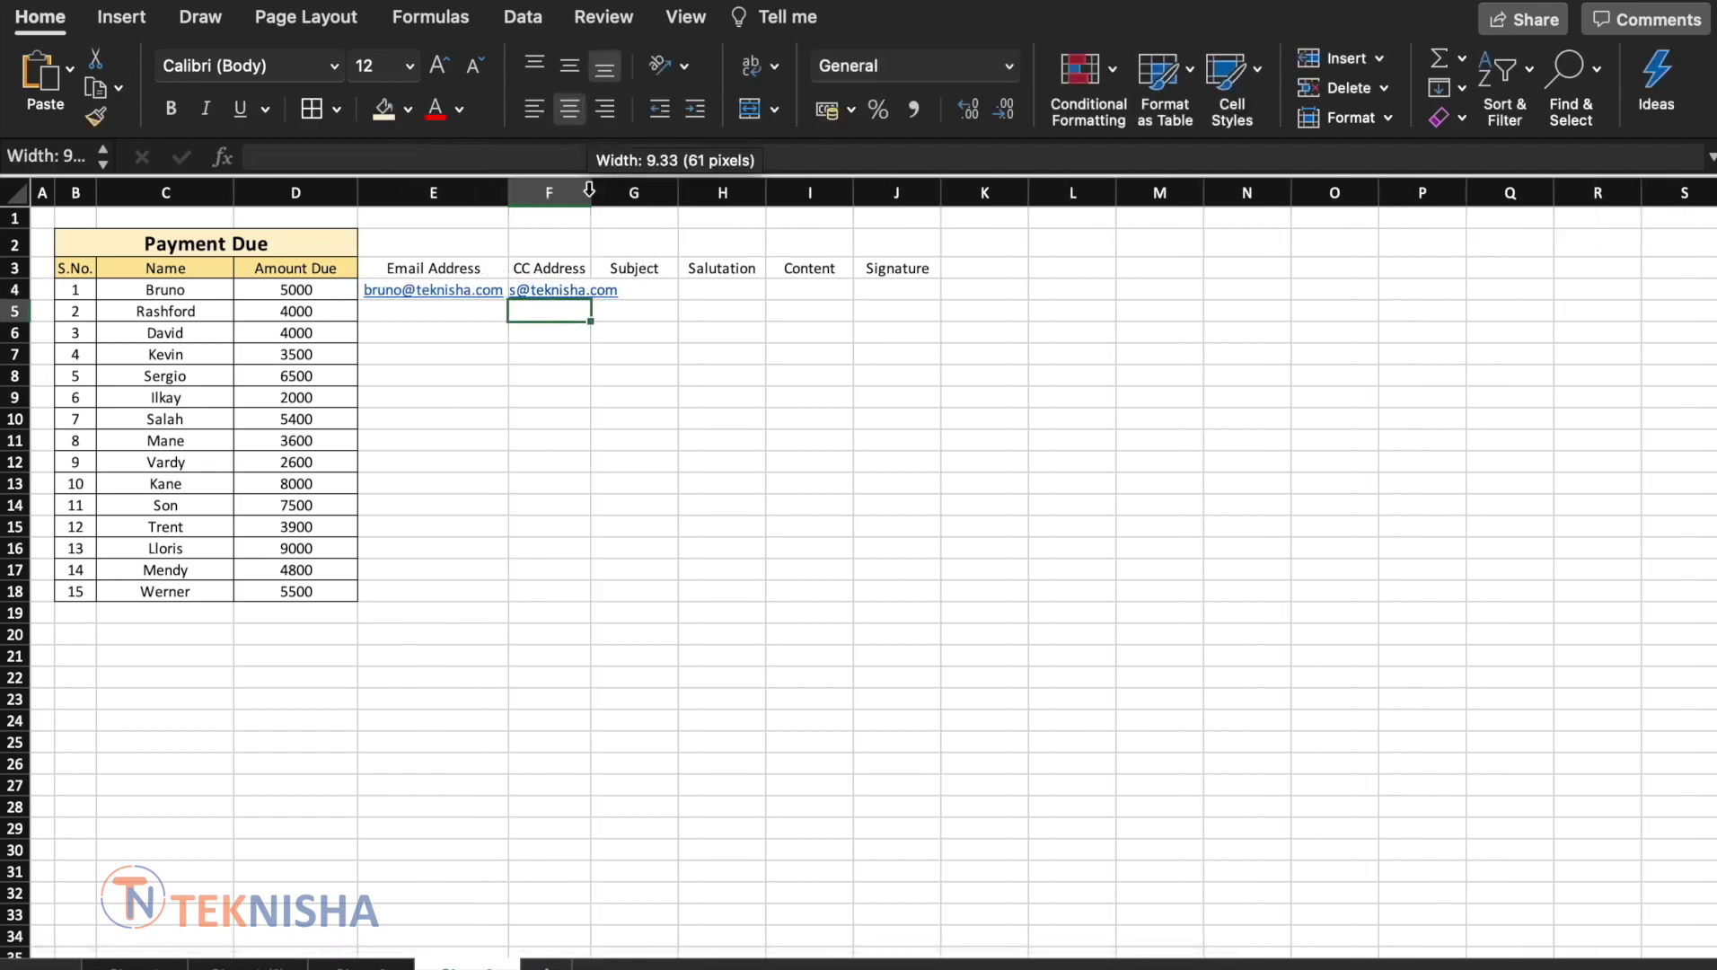
{"action": "double_click", "coordinate": [591, 191]}
{"action": "left_click", "coordinate": [709, 290]}
Fill G4 with subject 'Payment Due' and H4 with salutation 'Hello', autofitting column G
{"action": "type", "text": "Pay"}
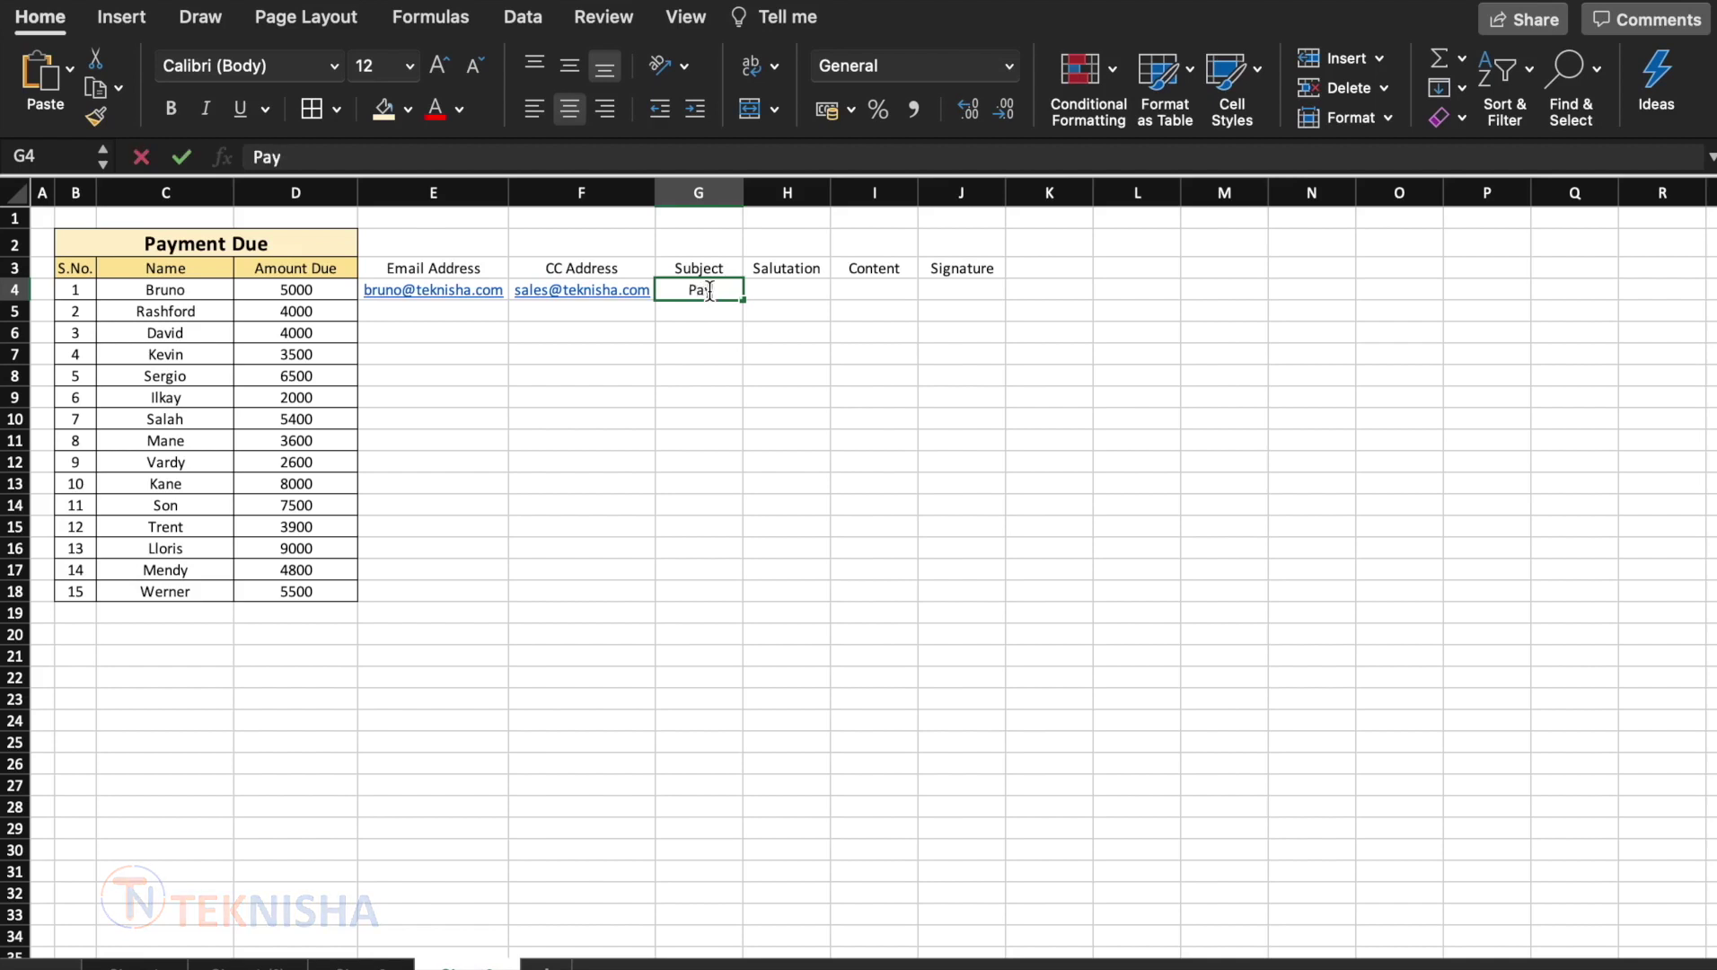
{"action": "type", "text": "ment Due"}
{"action": "key", "text": "Return"}
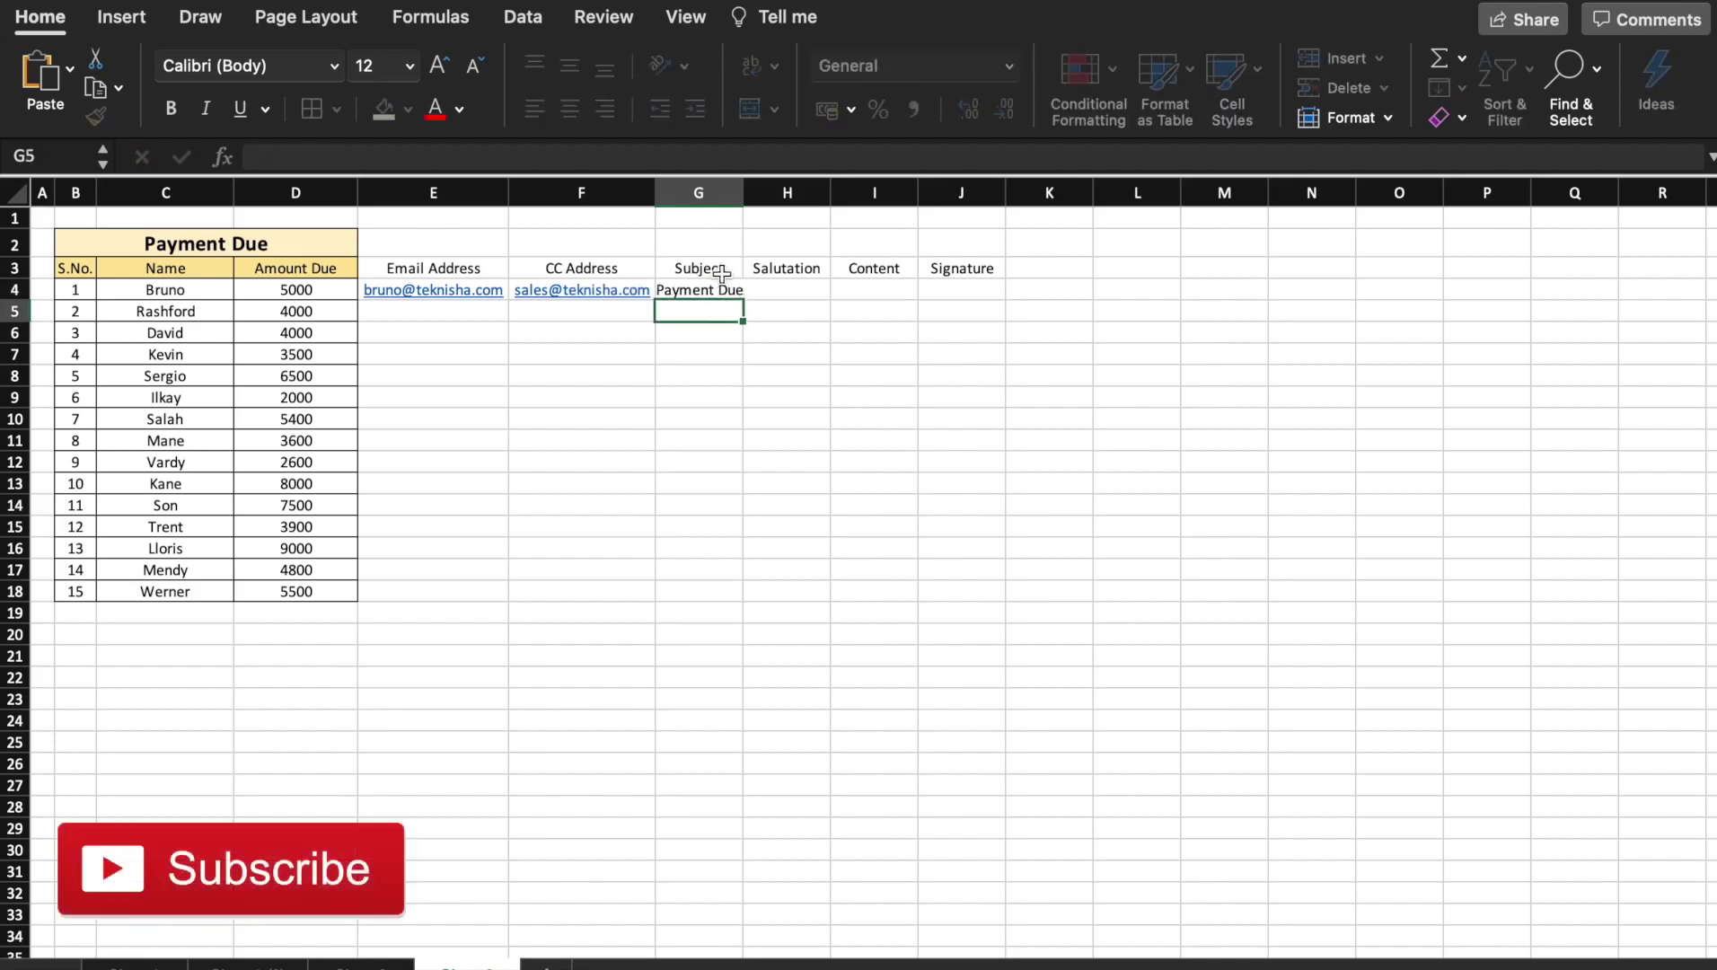
{"action": "left_click", "coordinate": [743, 194]}
{"action": "double_click", "coordinate": [743, 194]}
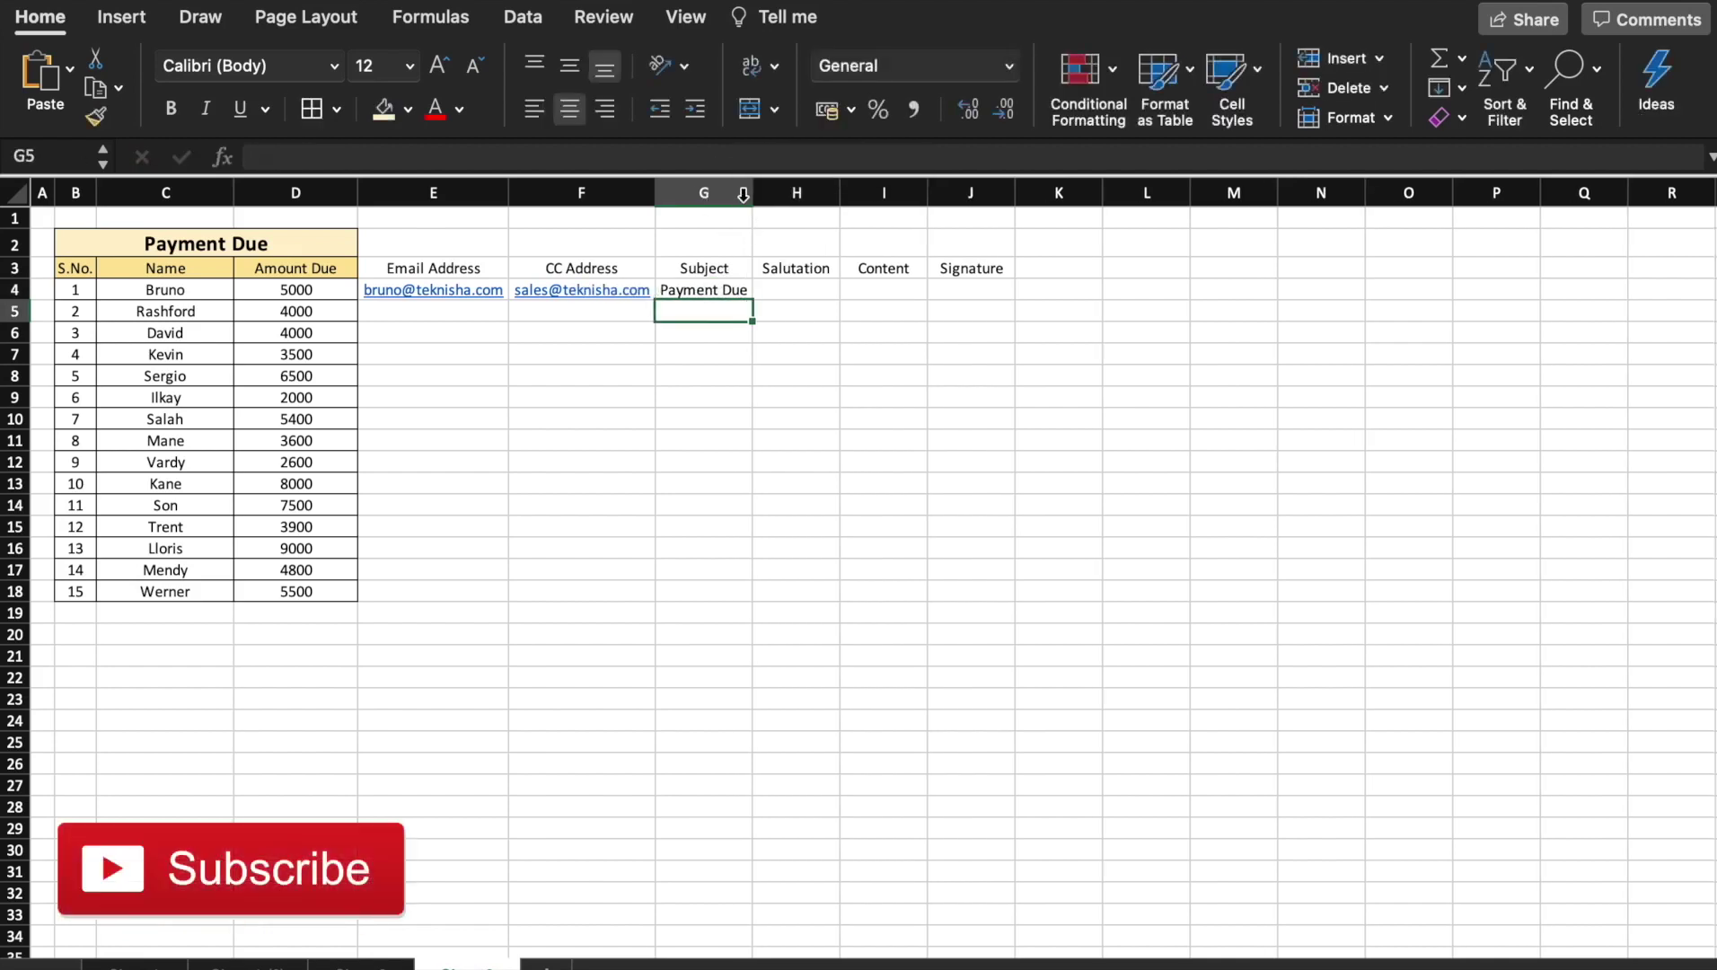
{"action": "left_click", "coordinate": [796, 287]}
{"action": "type", "text": "Hello"}
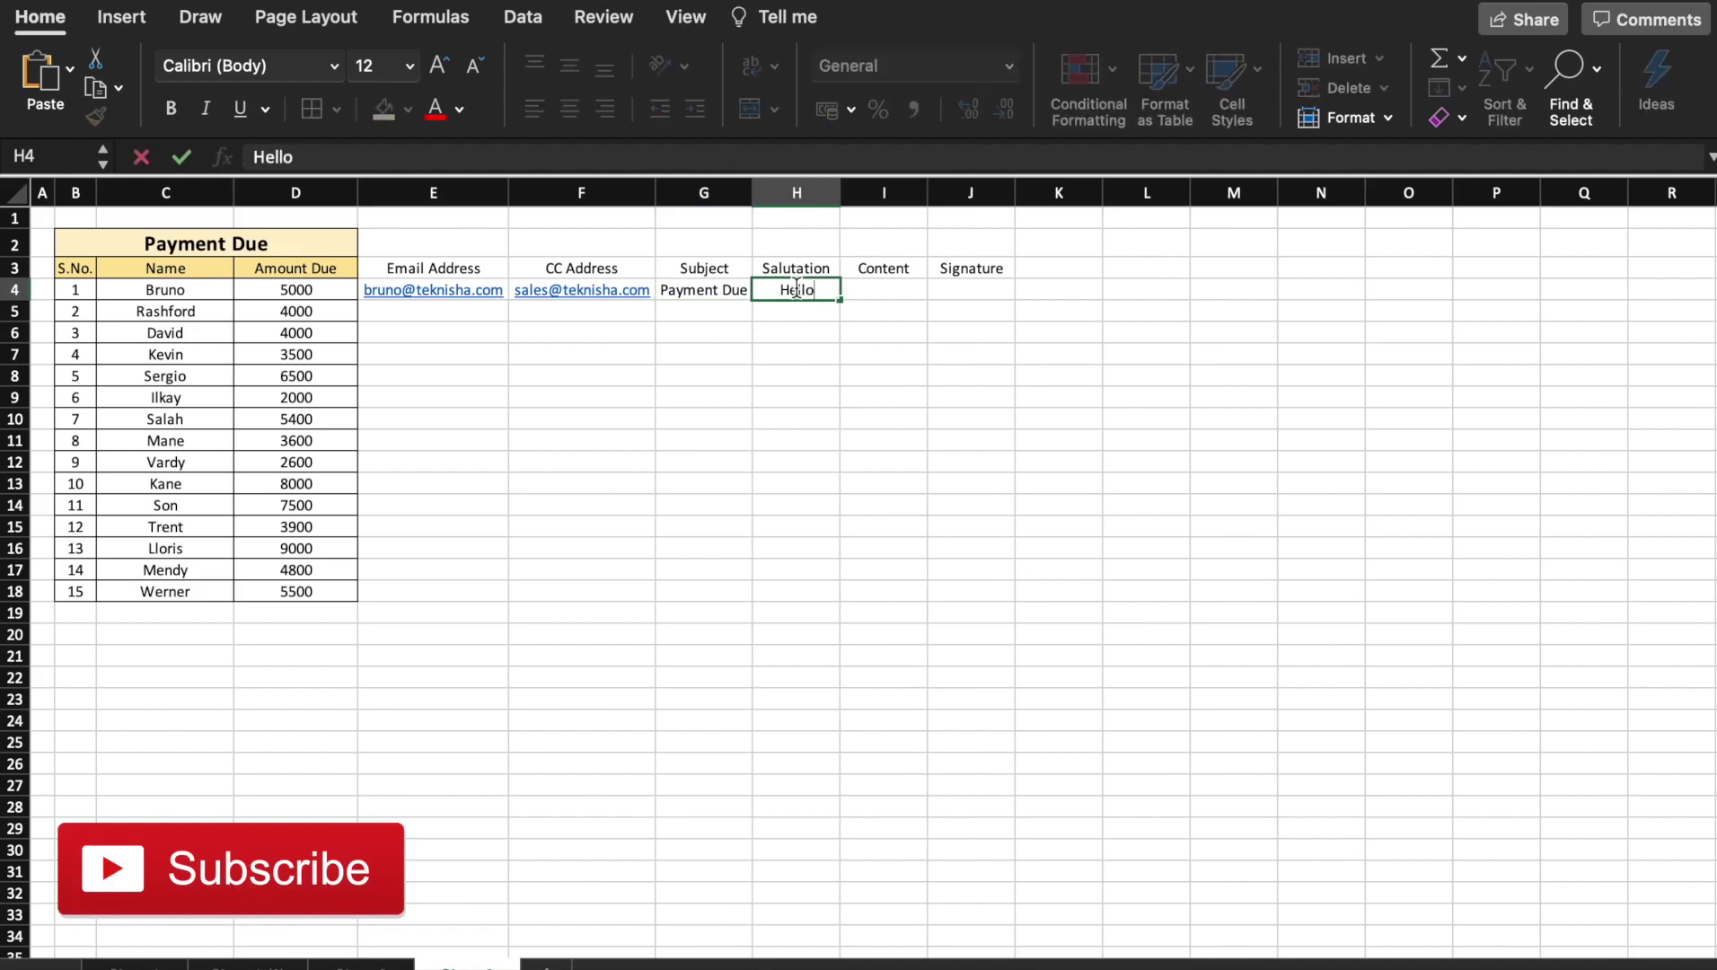
{"action": "key", "text": "Return"}
{"action": "key", "text": "Up"}
{"action": "key", "text": "Right"}
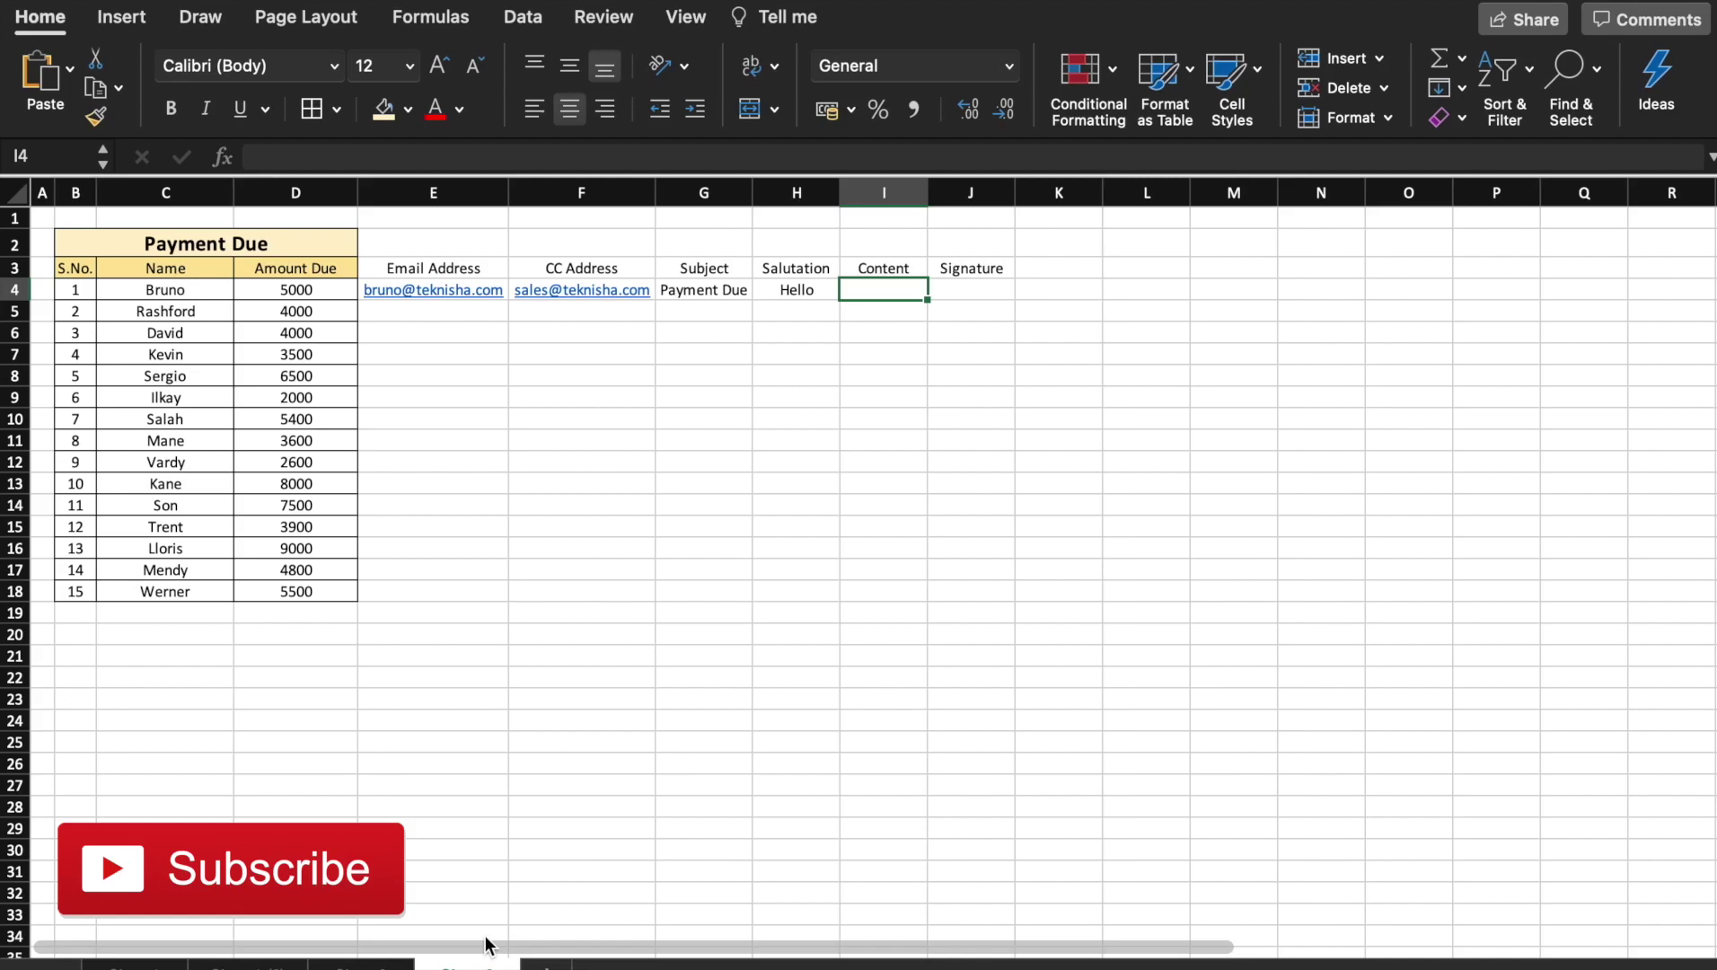
Enter an I4 formula joining 'This is regarding the payment amount due of', D4, and 'Kindly make the required payment'
{"action": "type", "text": "="}
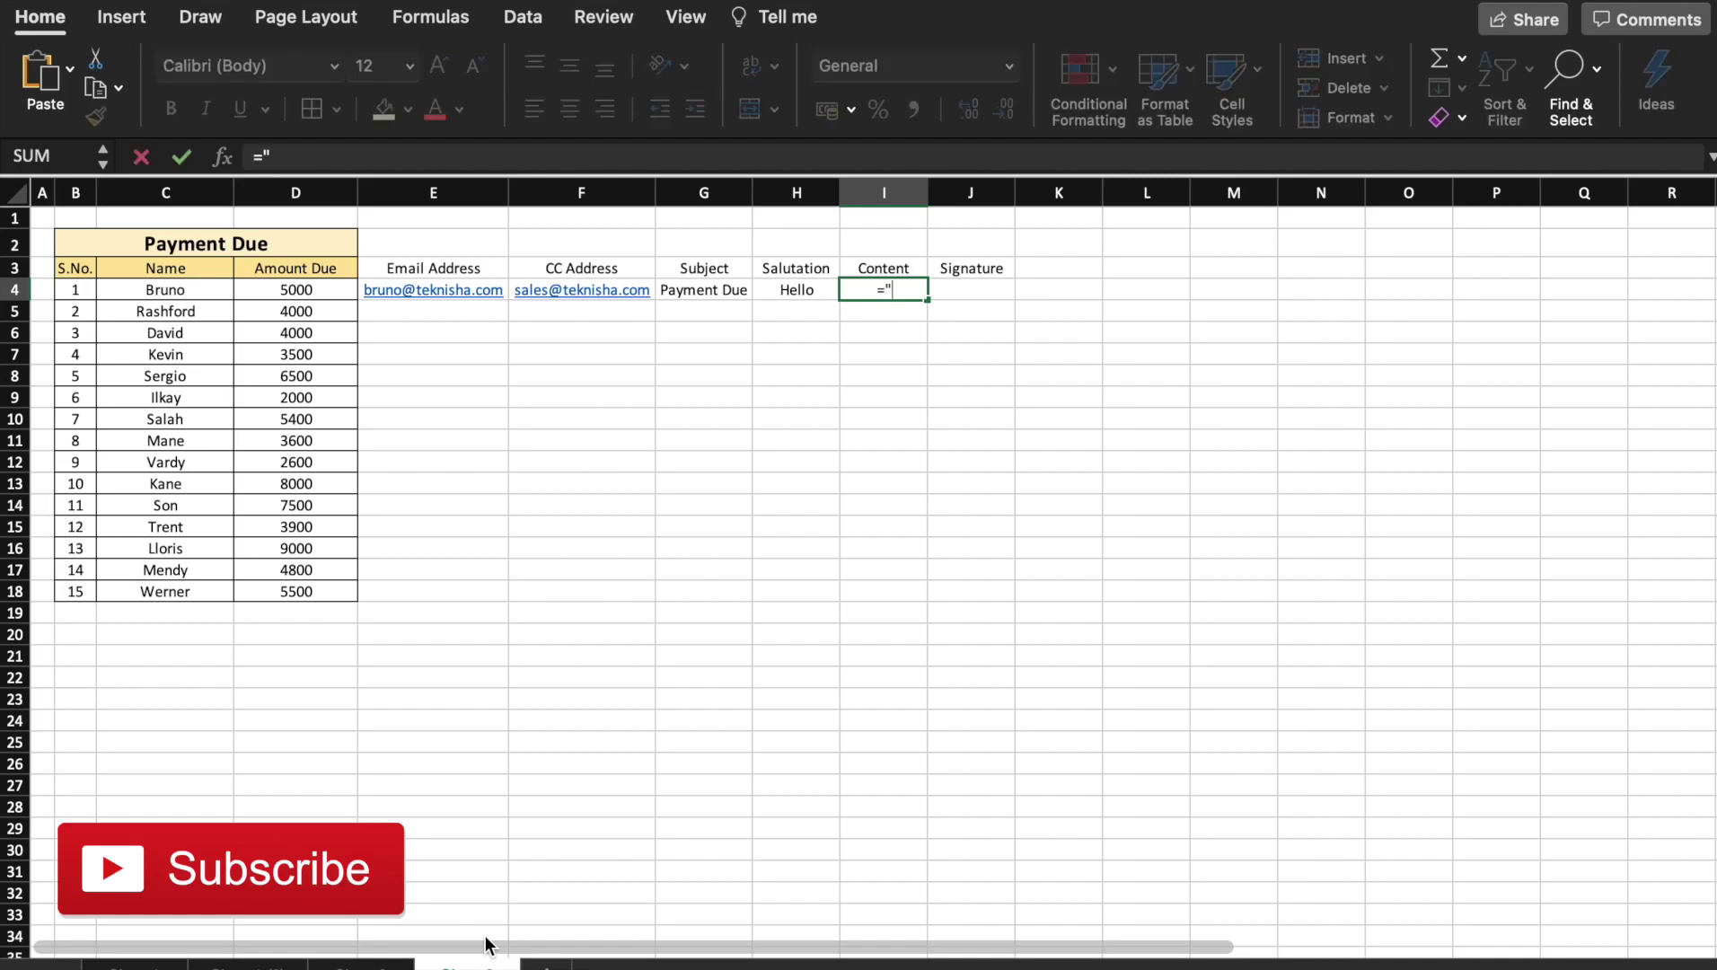
{"action": "type", "text": "\"This is regard"}
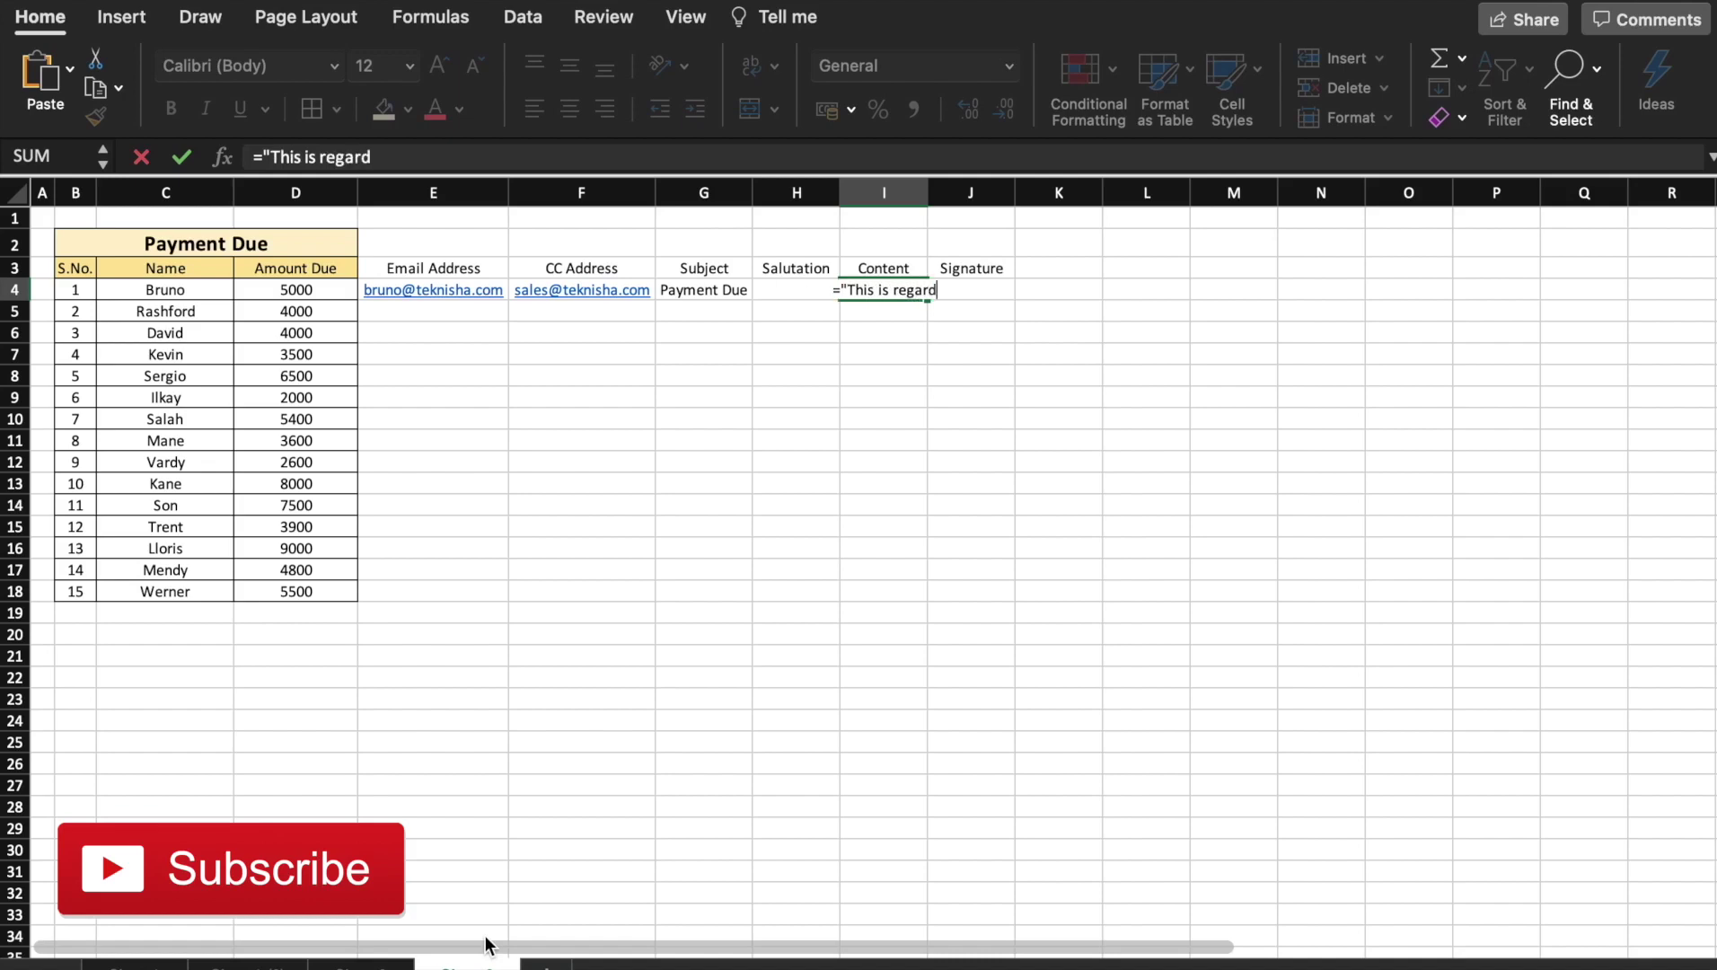
{"action": "type", "text": "ing the payment ab"}
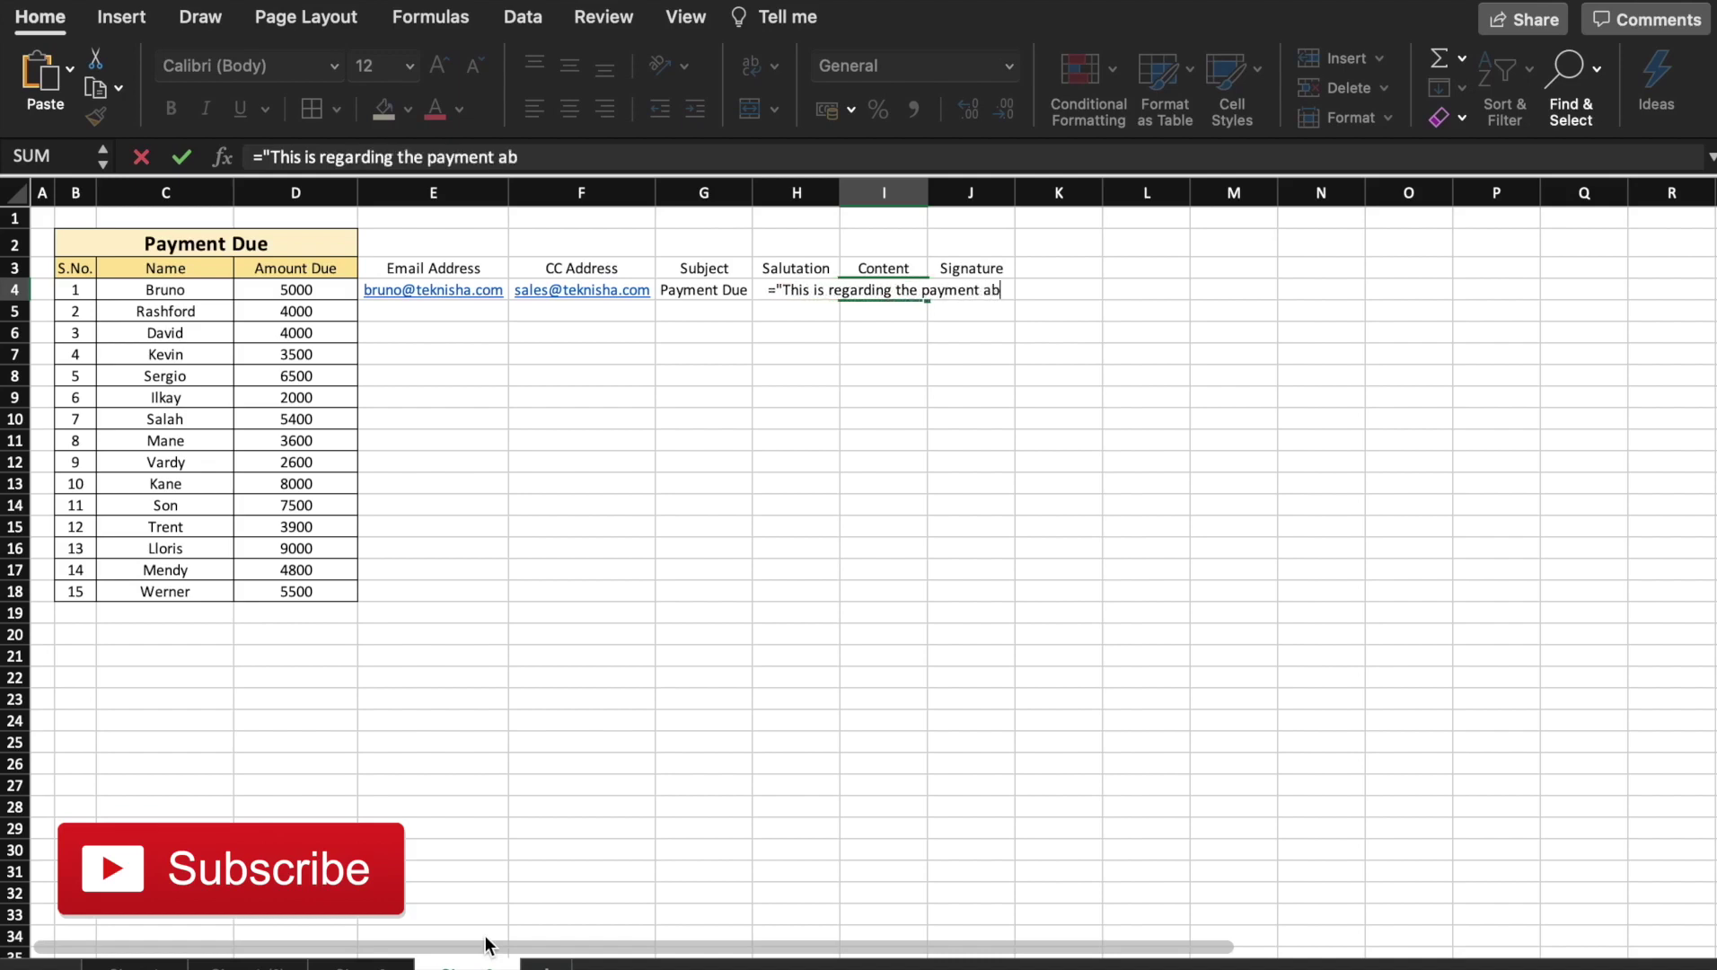
{"action": "key", "text": "BackSpace"}
{"action": "type", "text": "m"}
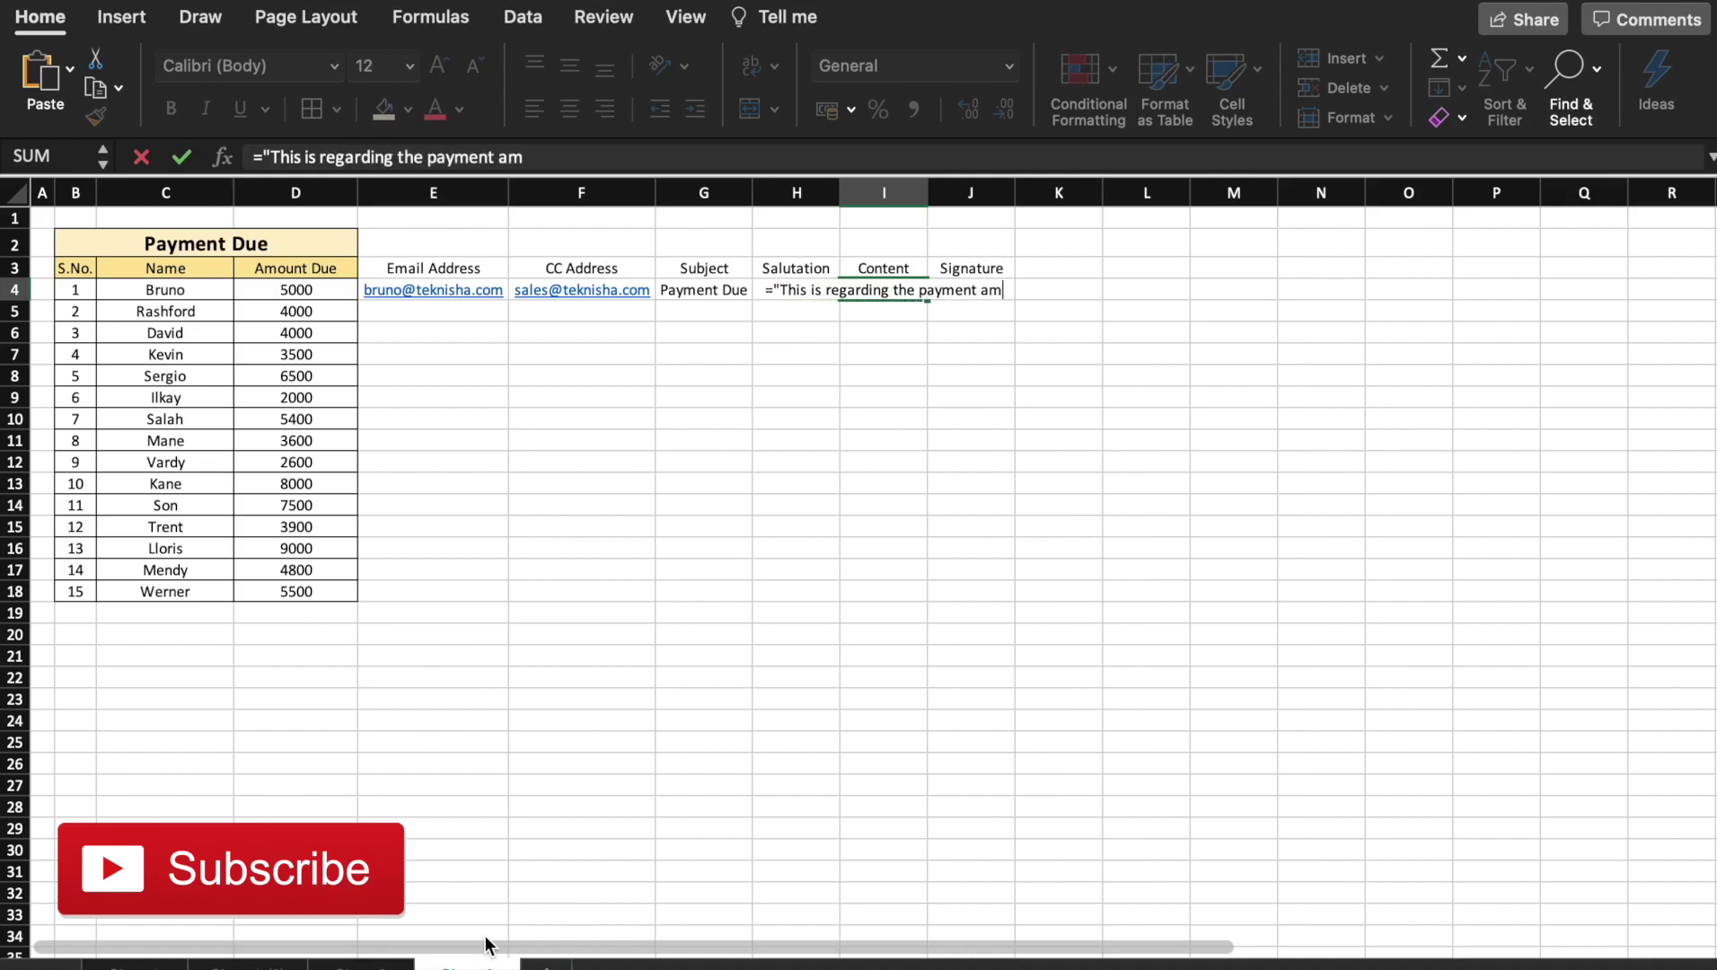
{"action": "type", "text": "ount due of"}
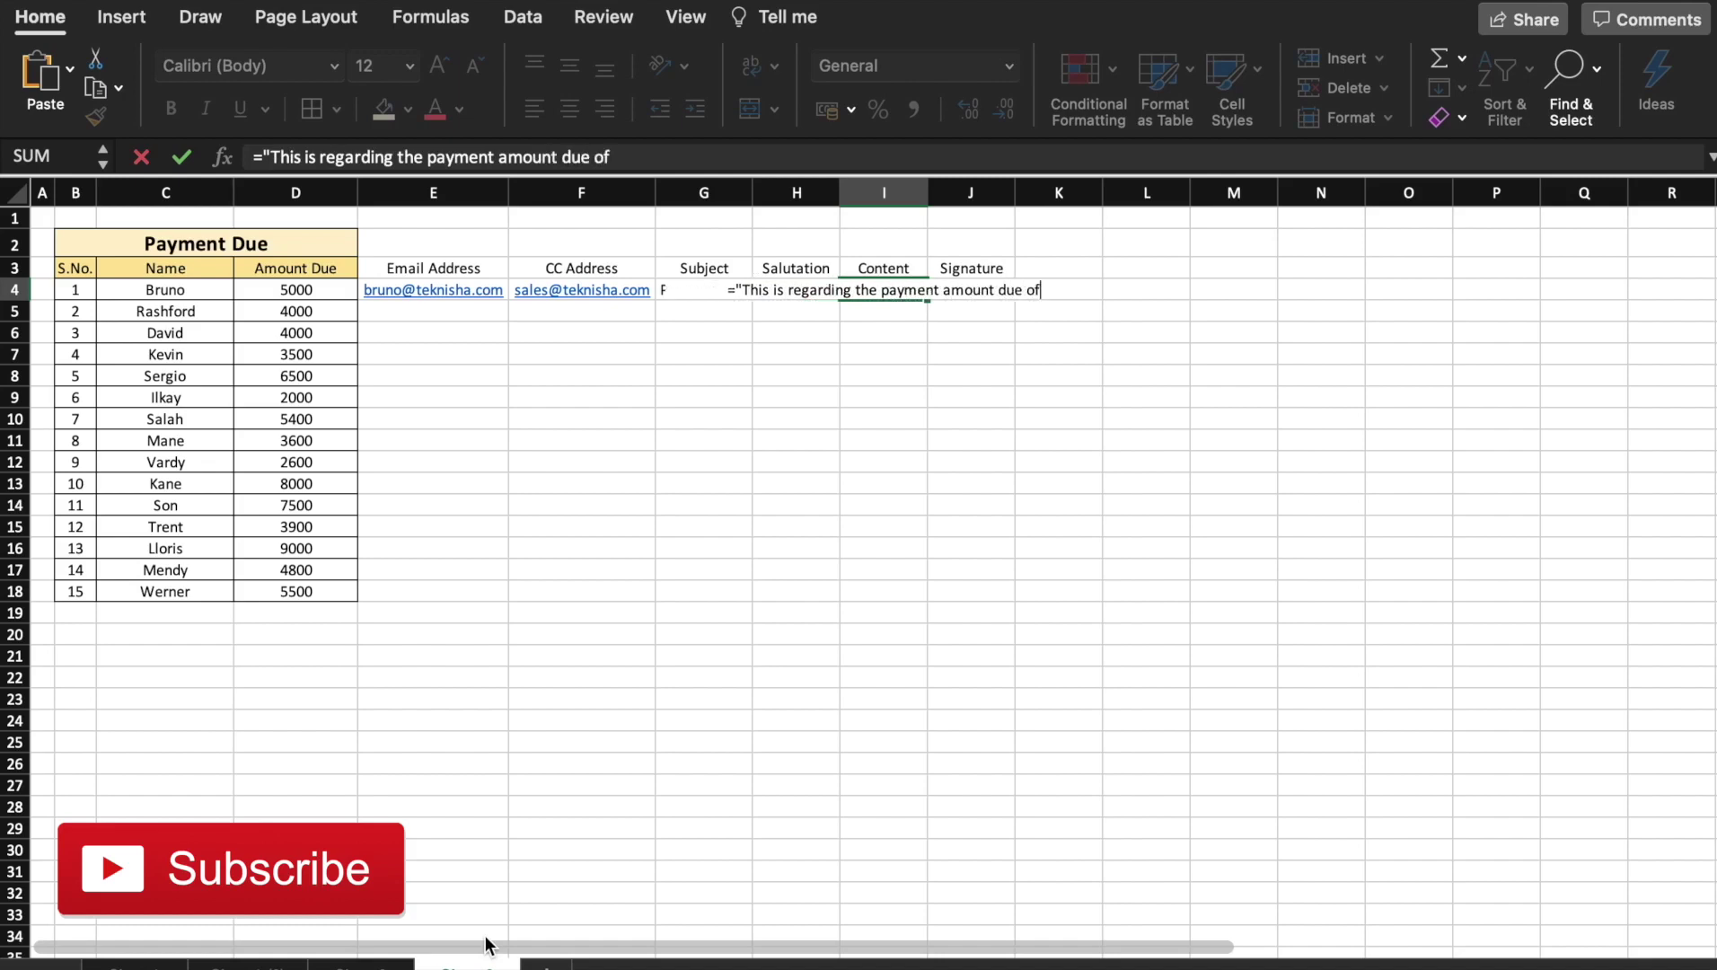
{"action": "type", "text": " \""}
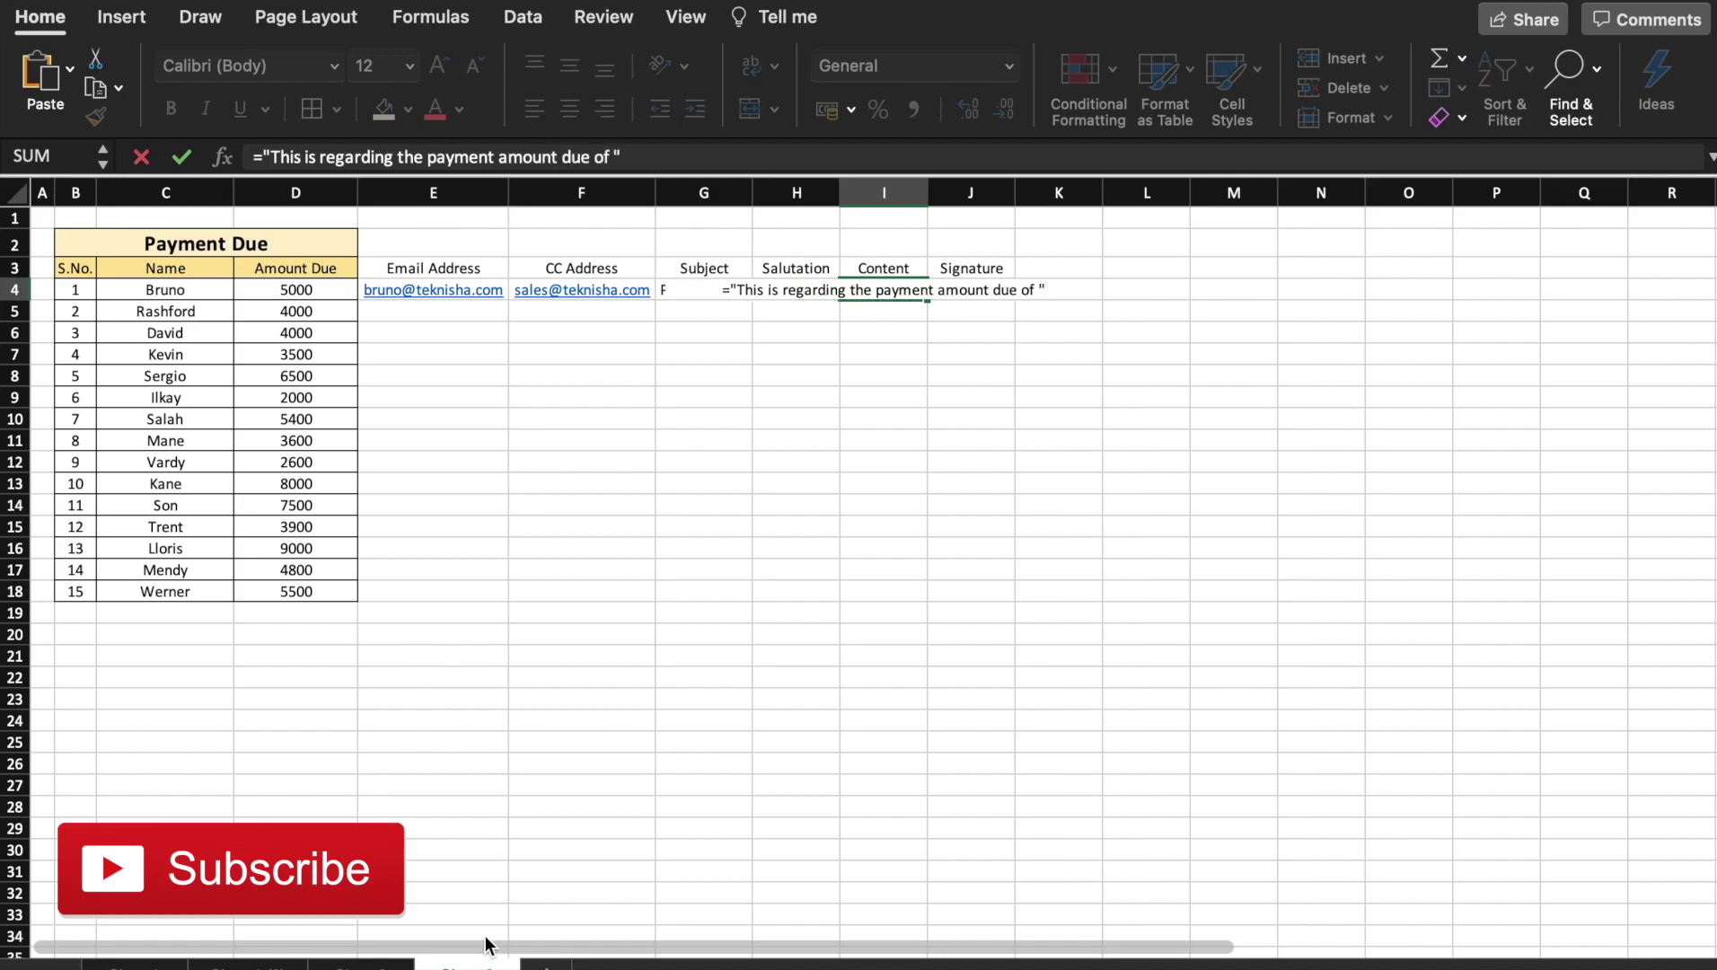
{"action": "type", "text": "&"}
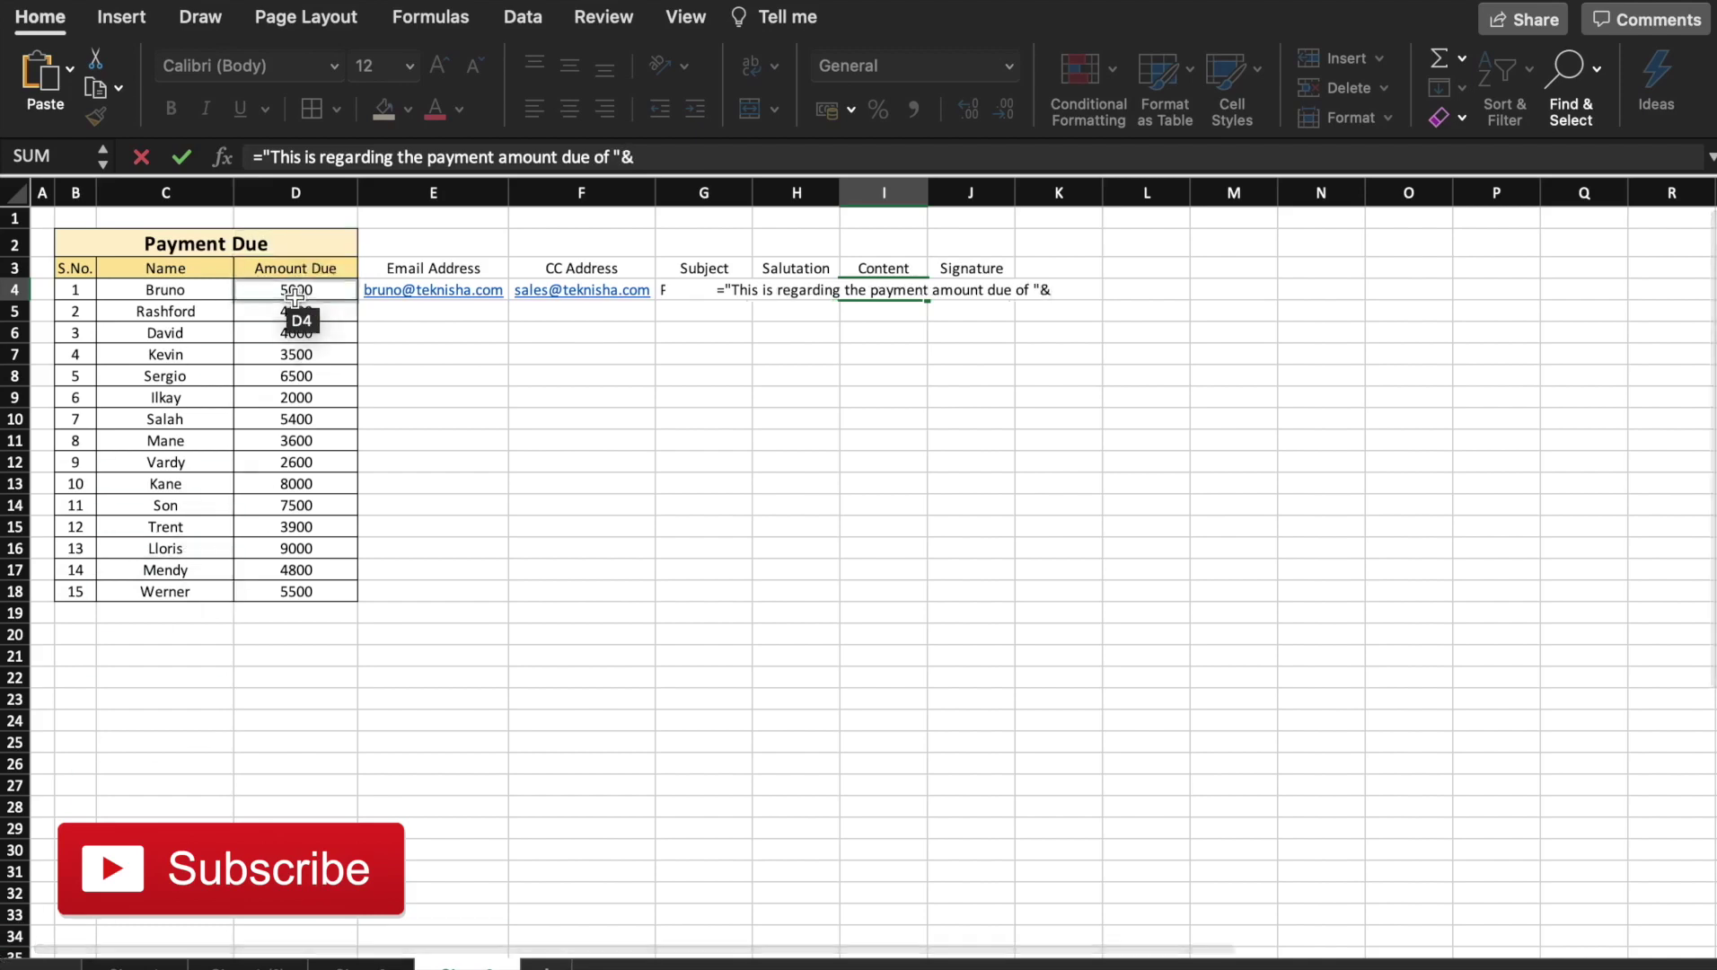
{"action": "left_click", "coordinate": [297, 290]}
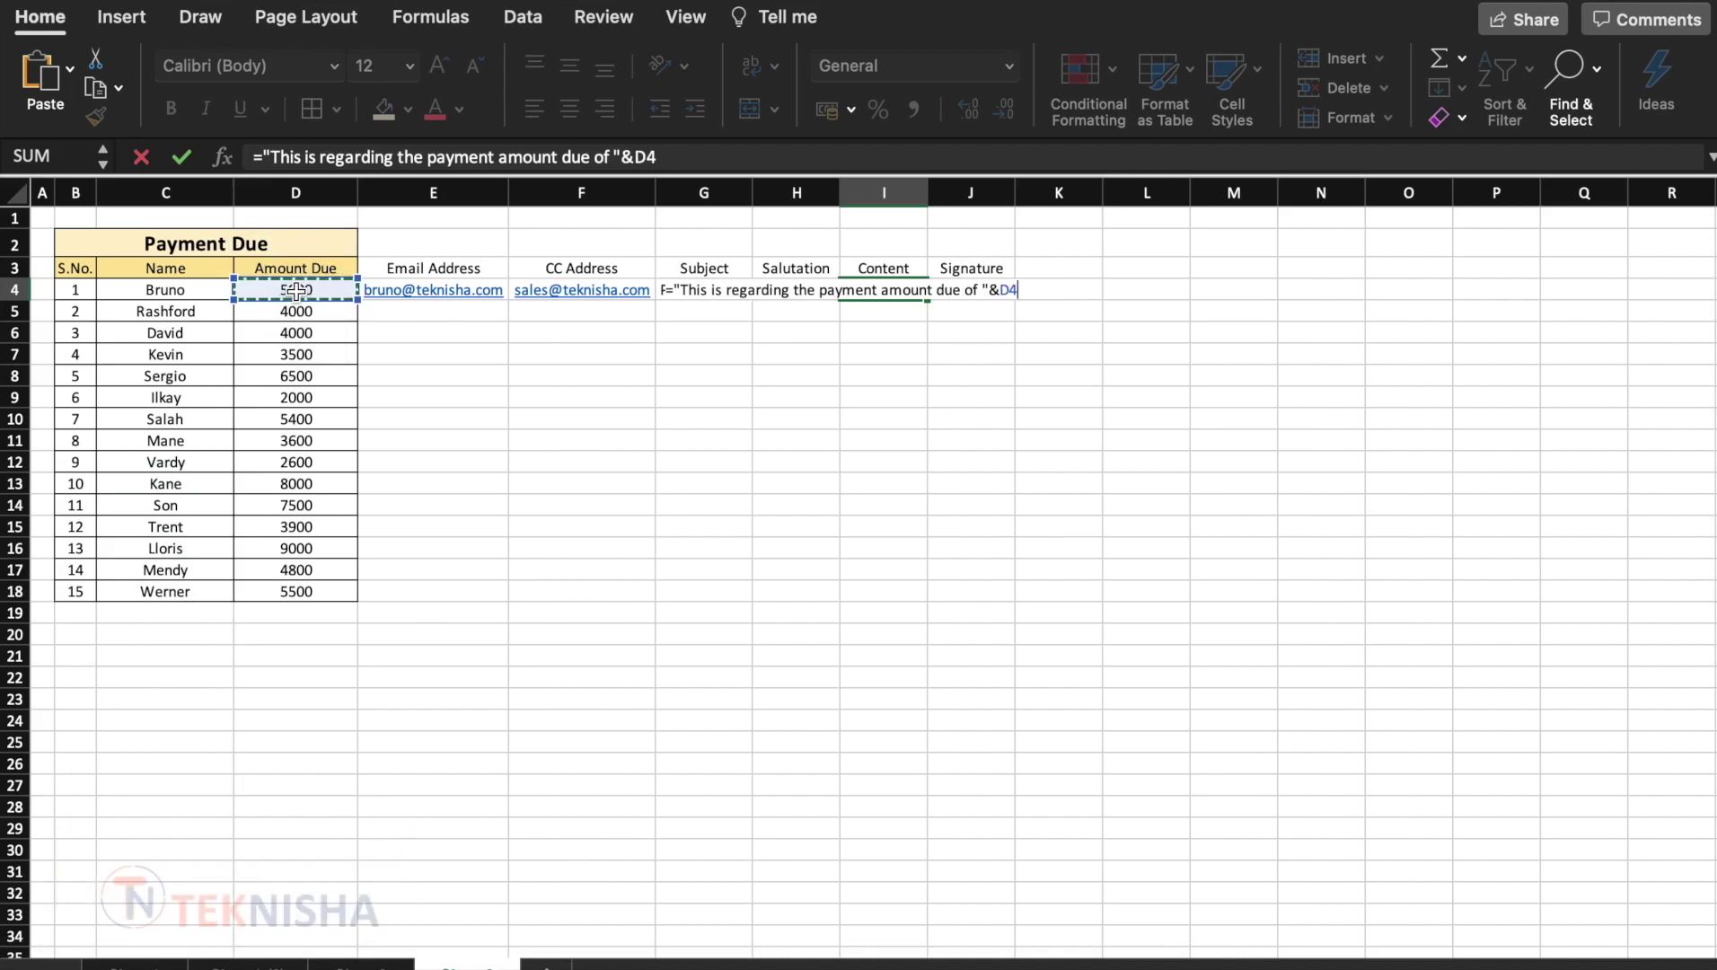
{"action": "type", "text": "&\". K"}
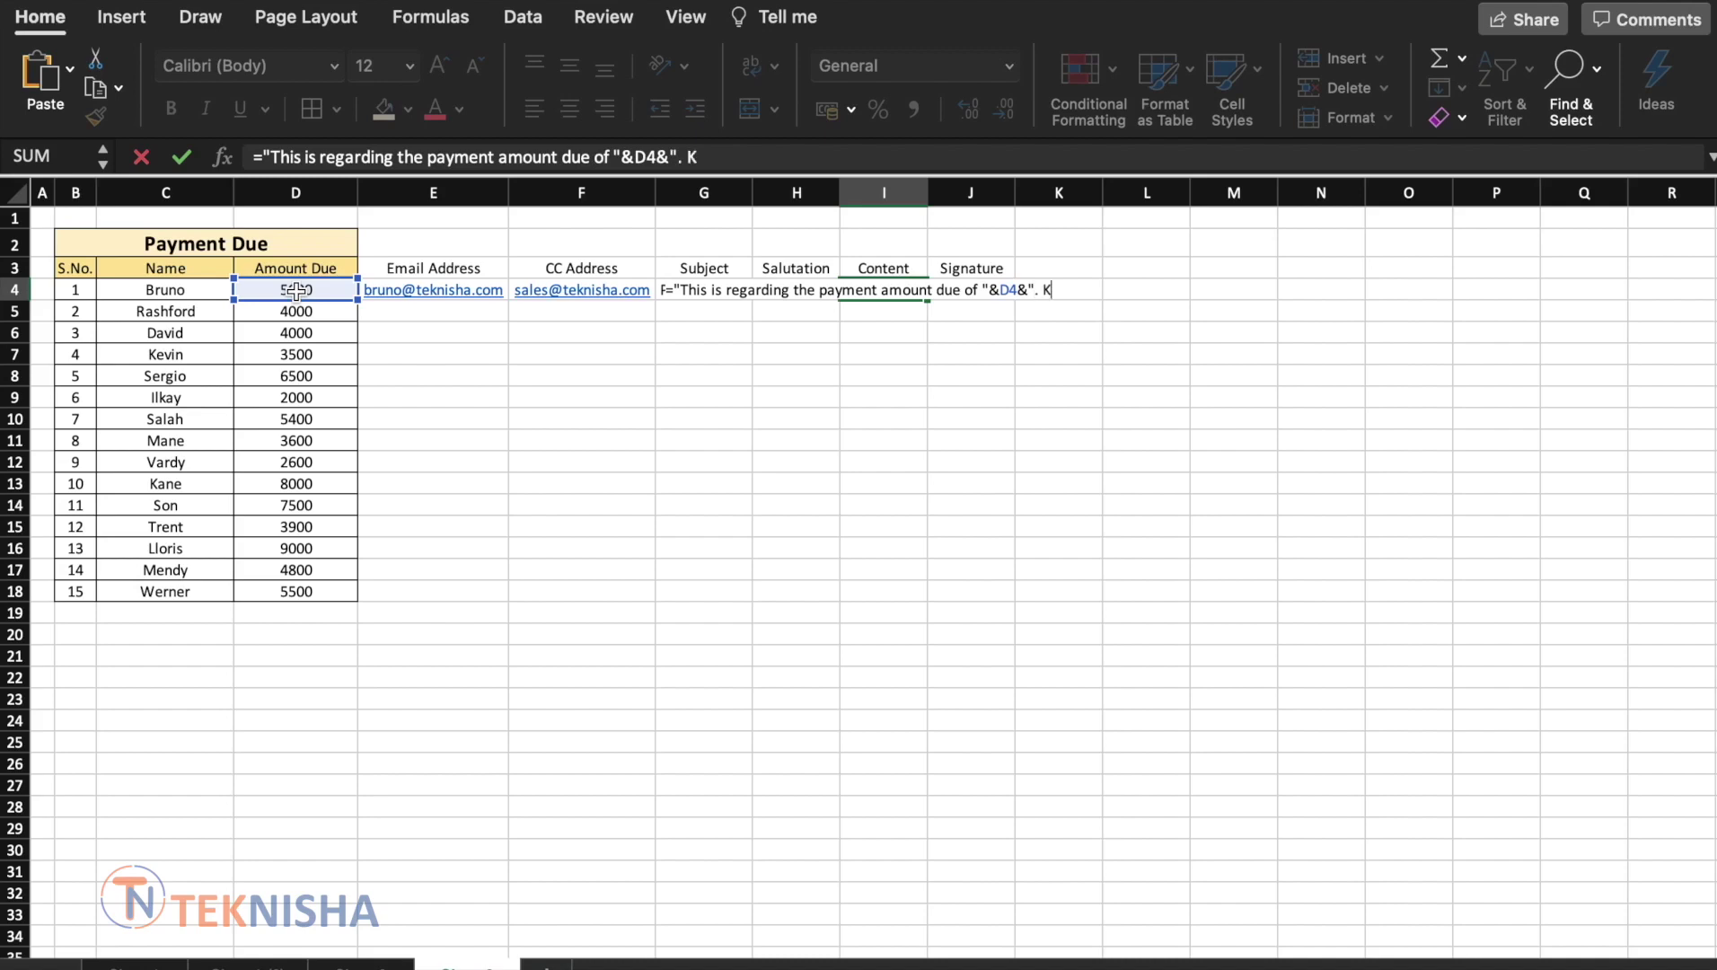
{"action": "type", "text": "inldy"}
{"action": "key", "text": "BackSpace"}
{"action": "key", "text": "BackSpace"}
{"action": "key", "text": "BackSpace"}
{"action": "type", "text": "fly"}
{"action": "key", "text": "BackSpace"}
{"action": "key", "text": "BackSpace"}
{"action": "key", "text": "BackSpace"}
{"action": "type", "text": "dly make the "}
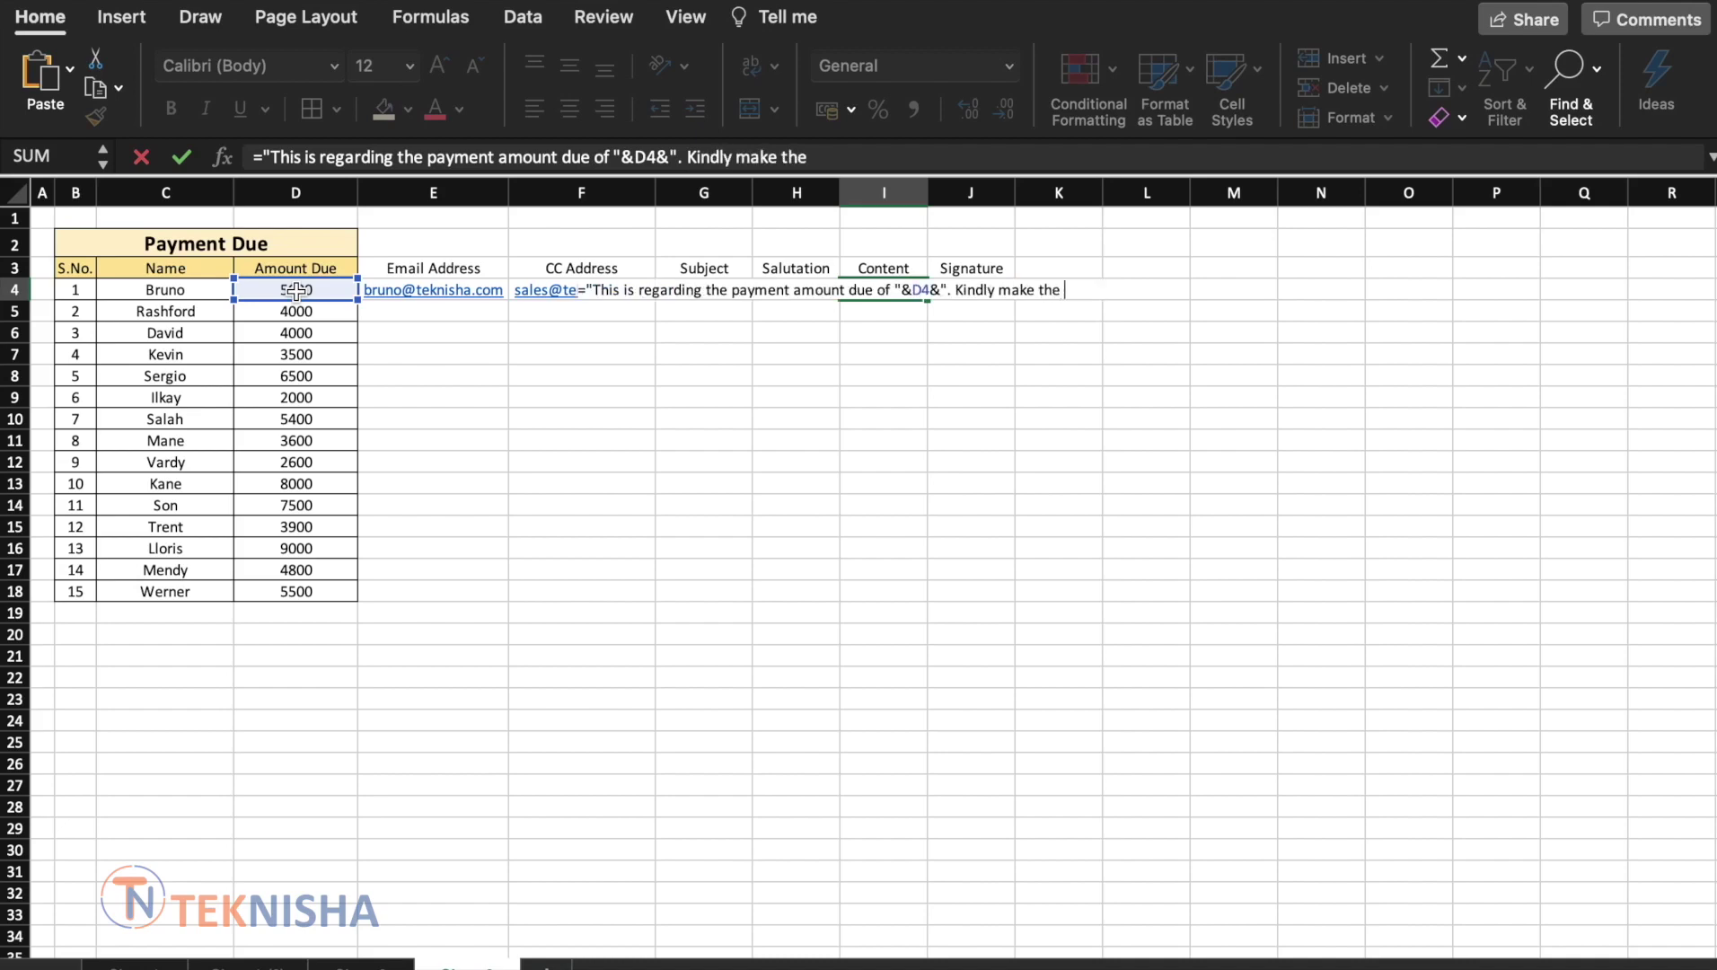
{"action": "type", "text": "required"}
{"action": "type", "text": " payme"}
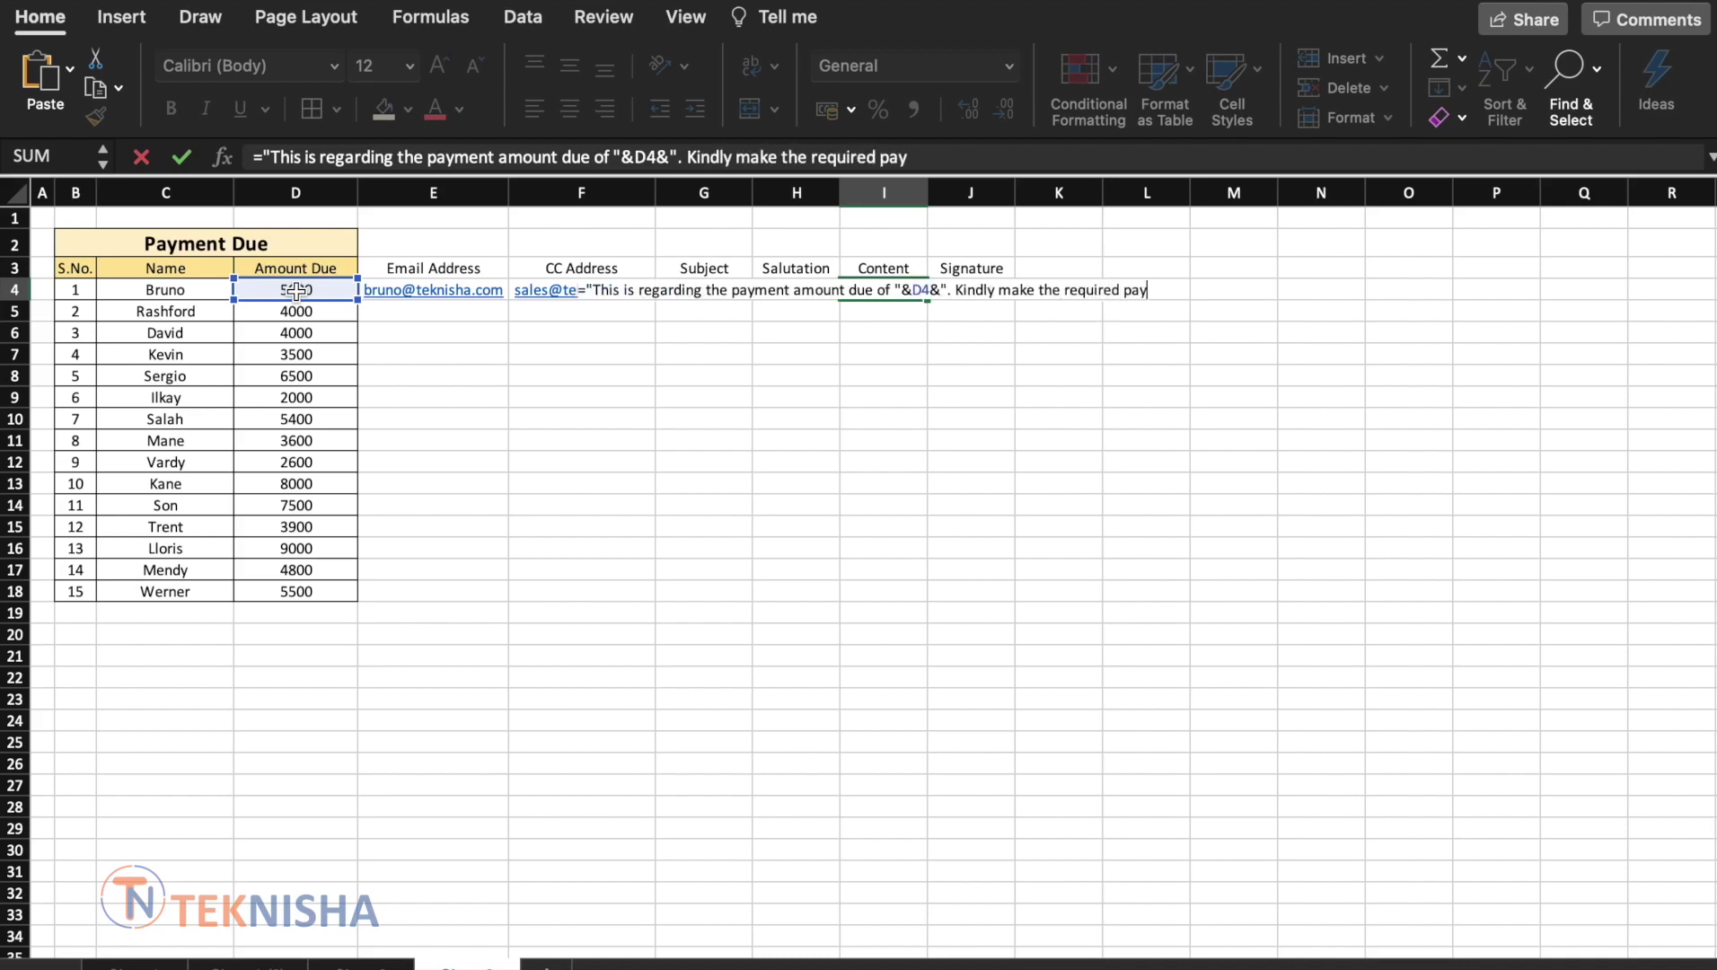
{"action": "key", "text": "BackSpace"}
{"action": "key", "text": "BackSpace"}
{"action": "type", "text": "ment\""}
{"action": "key", "text": "Return"}
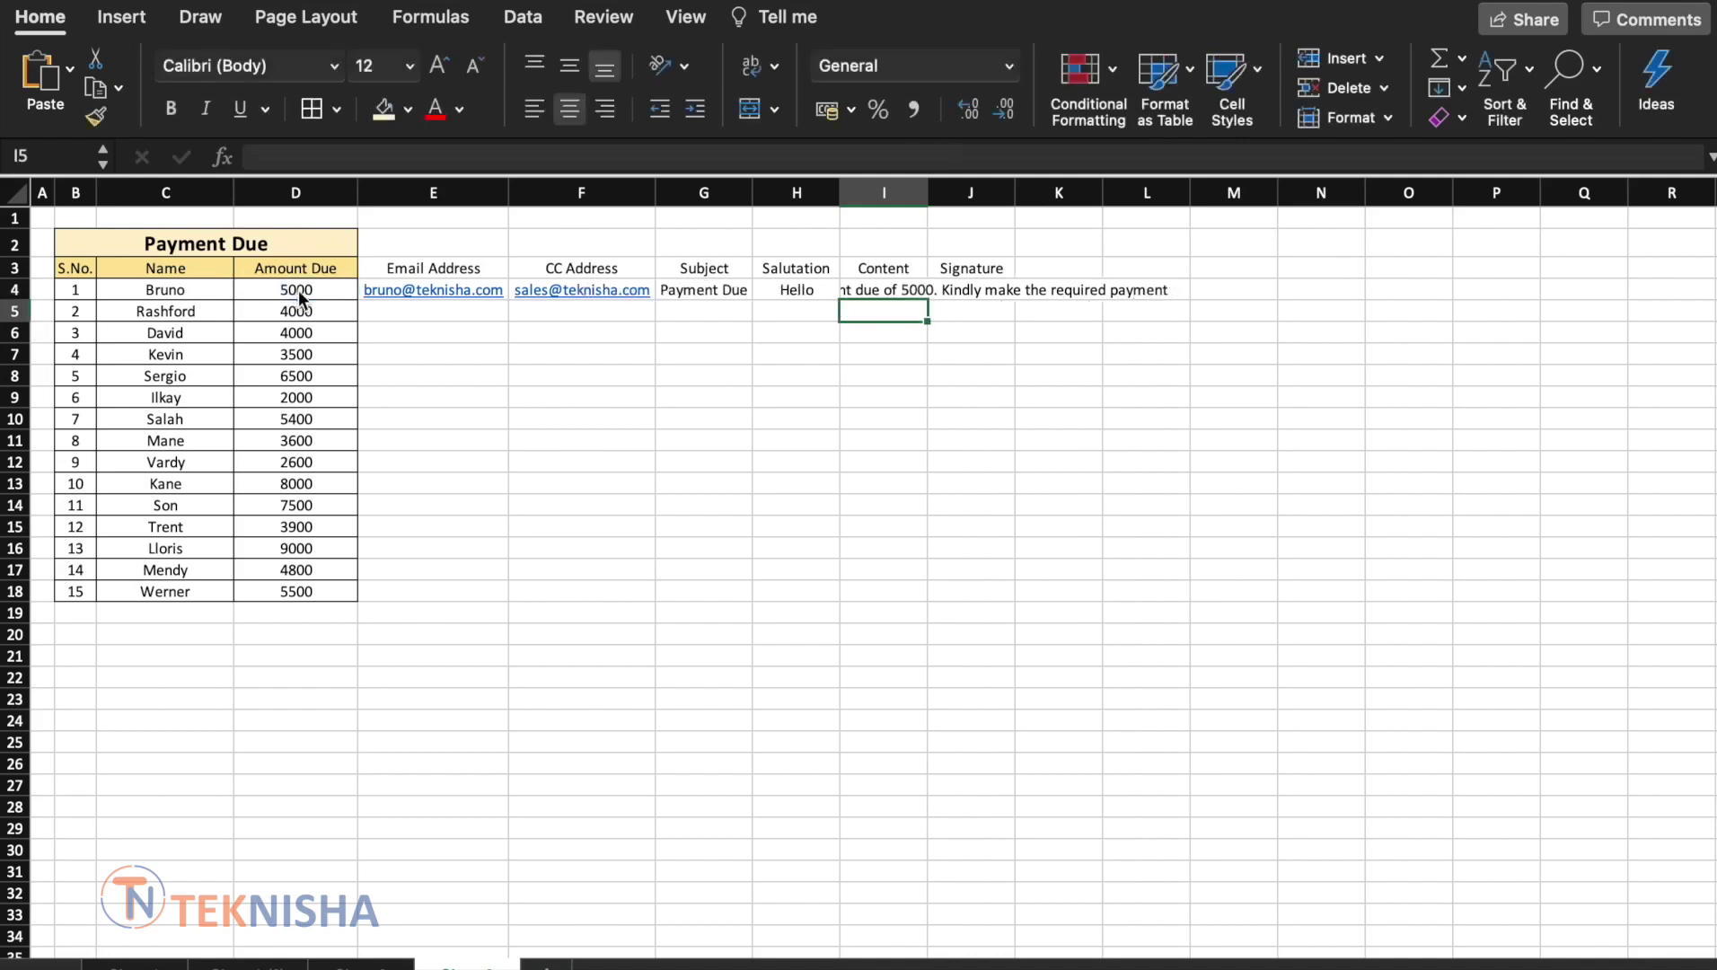
Widen column I, wrap its text, and middle-align the whole sheet vertically
{"action": "left_click_drag", "start_coordinate": [945, 186], "coordinate": [1059, 186]}
{"action": "left_click", "coordinate": [952, 192]}
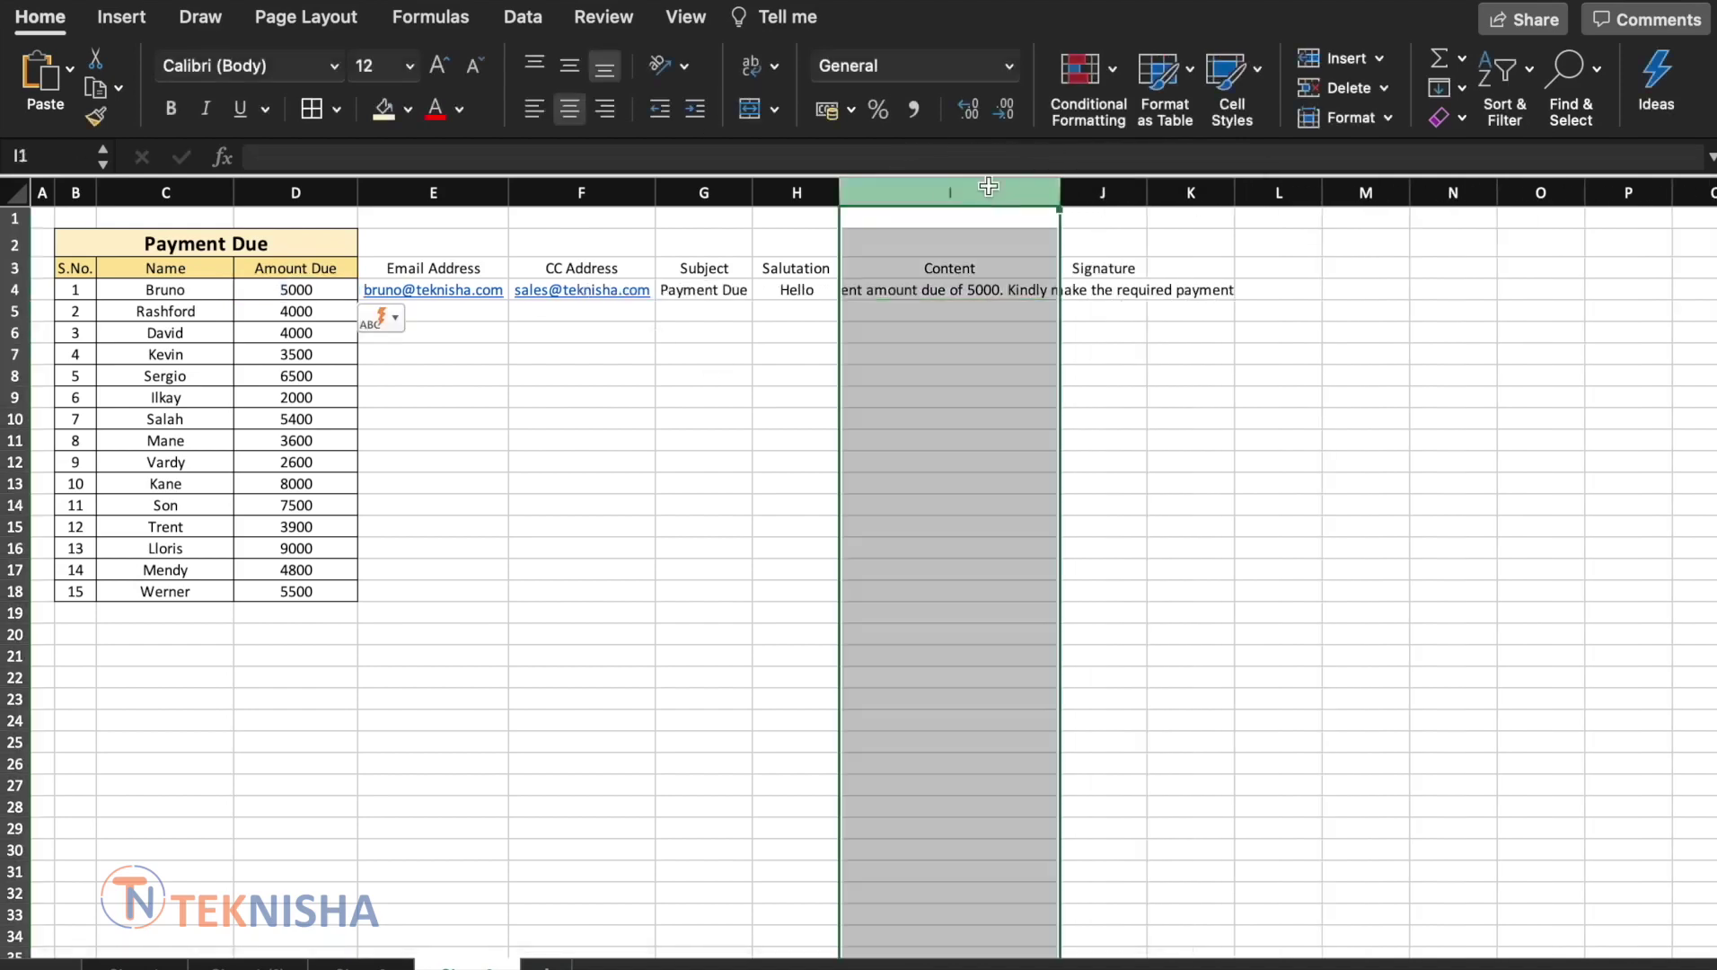
{"action": "left_click", "coordinate": [752, 66]}
{"action": "left_click", "coordinate": [16, 191]}
{"action": "left_click", "coordinate": [569, 65]}
{"action": "left_click", "coordinate": [710, 552]}
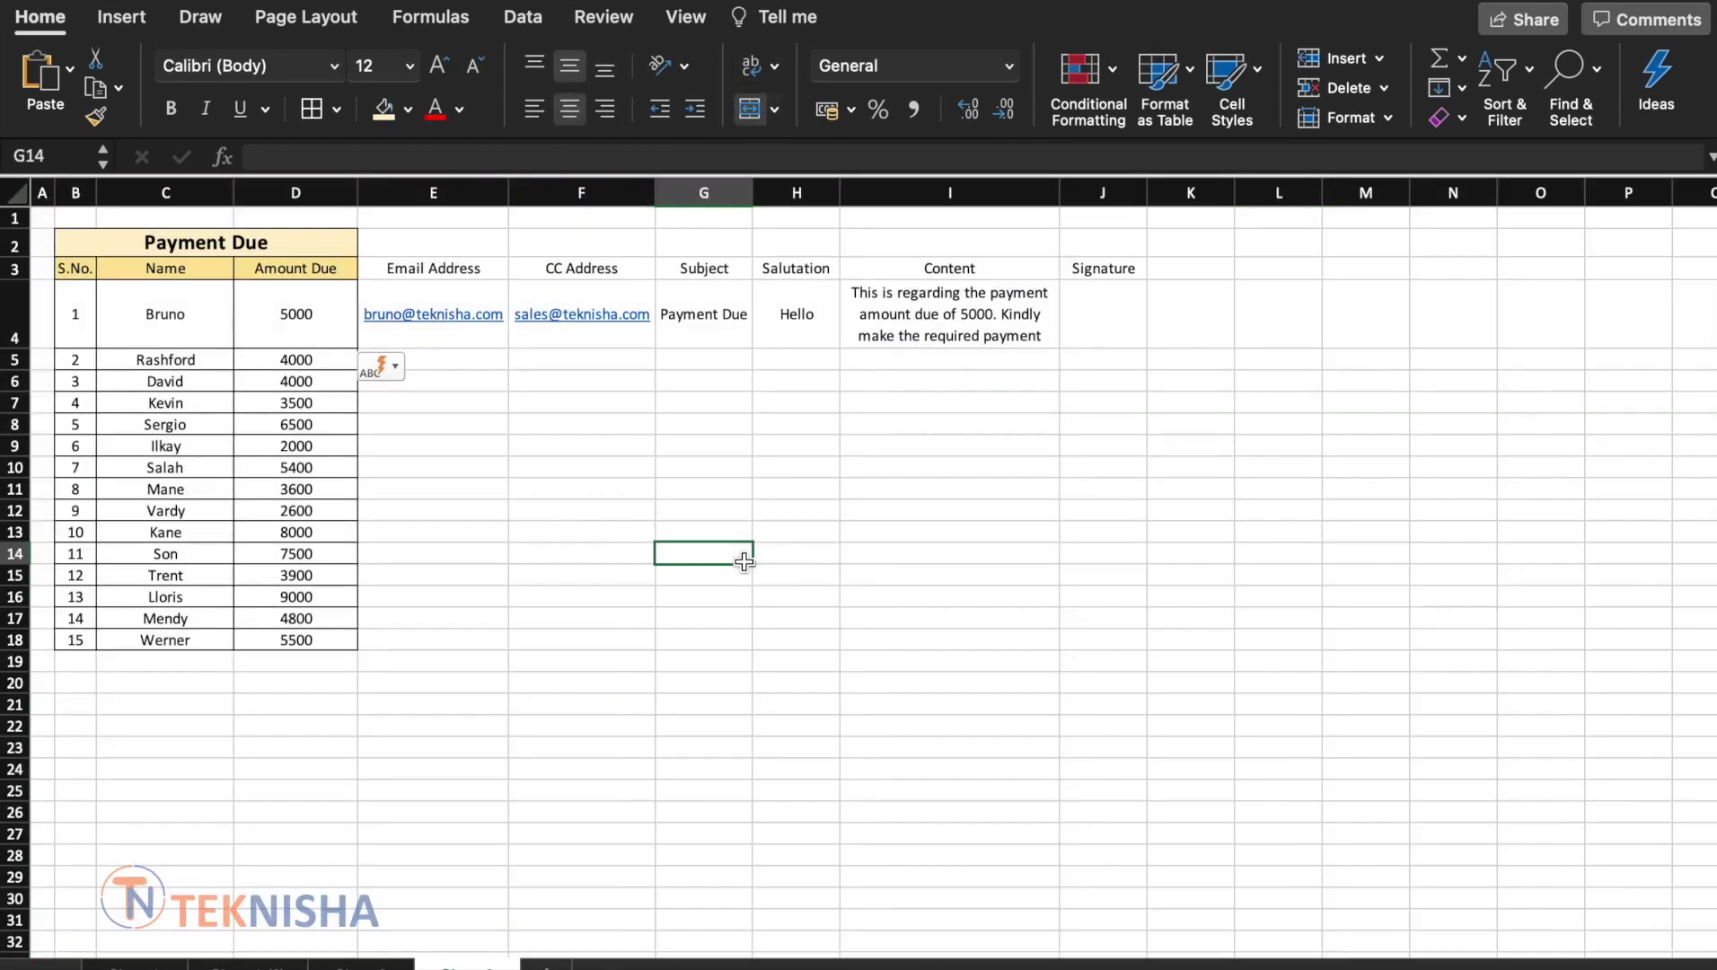
{"action": "left_click", "coordinate": [943, 313]}
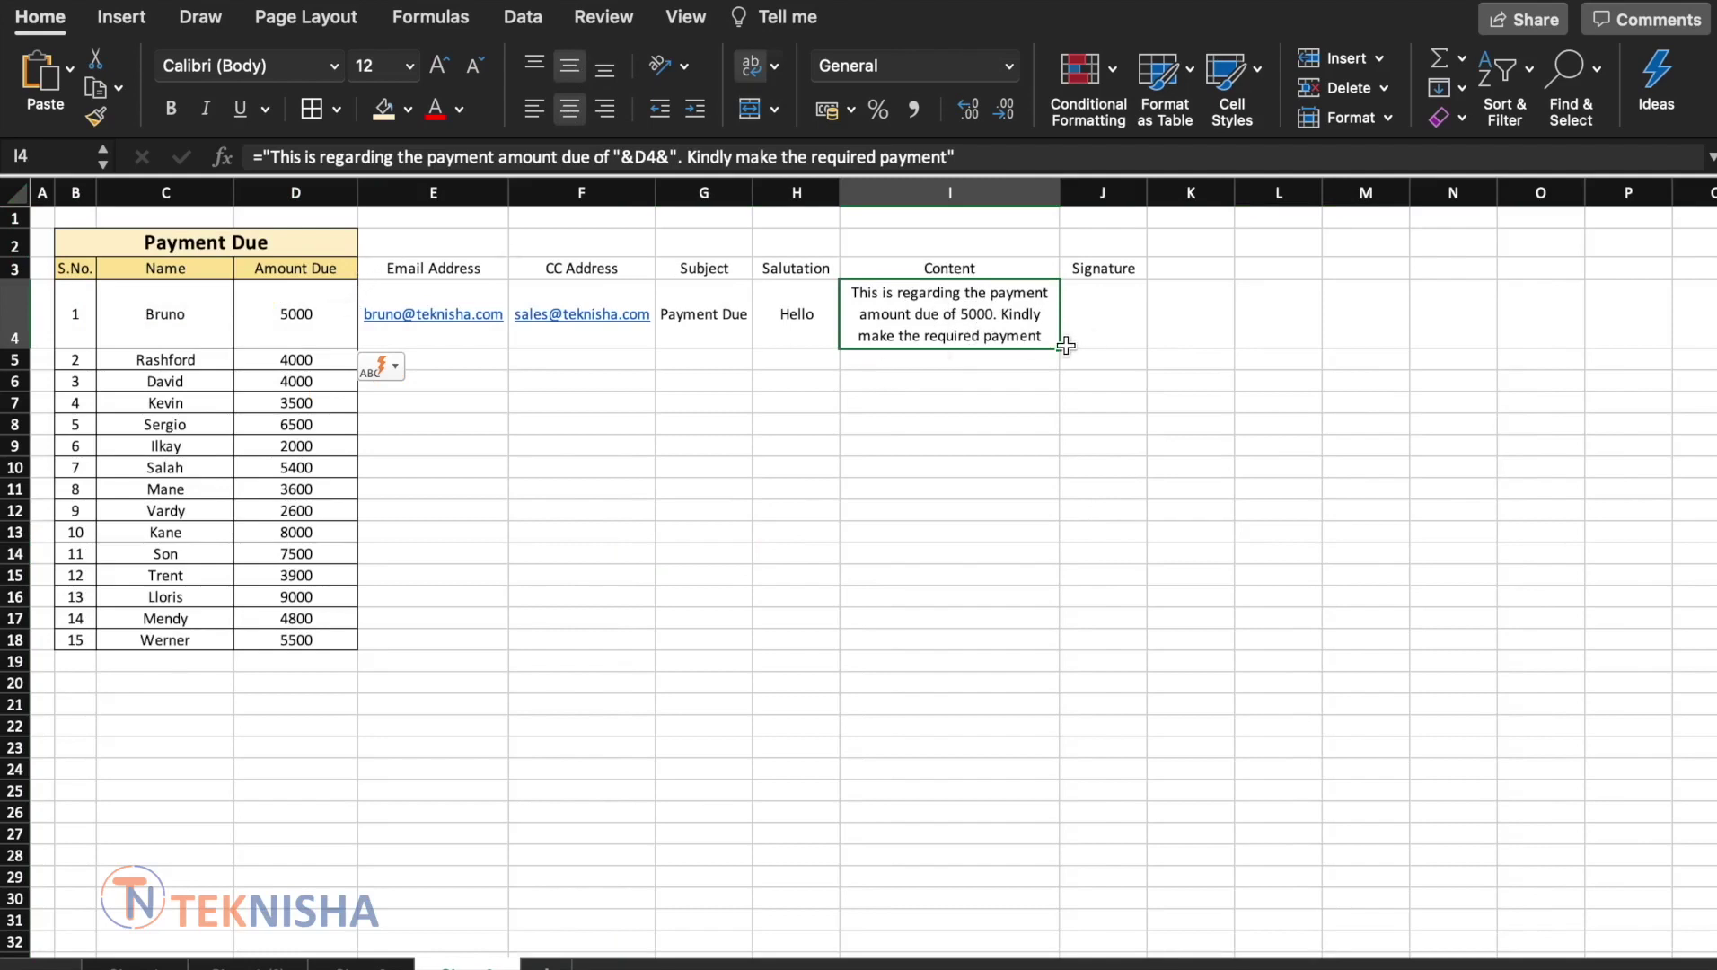
{"action": "left_click_drag", "start_coordinate": [1060, 348], "coordinate": [1016, 652]}
{"action": "left_click", "coordinate": [970, 382]}
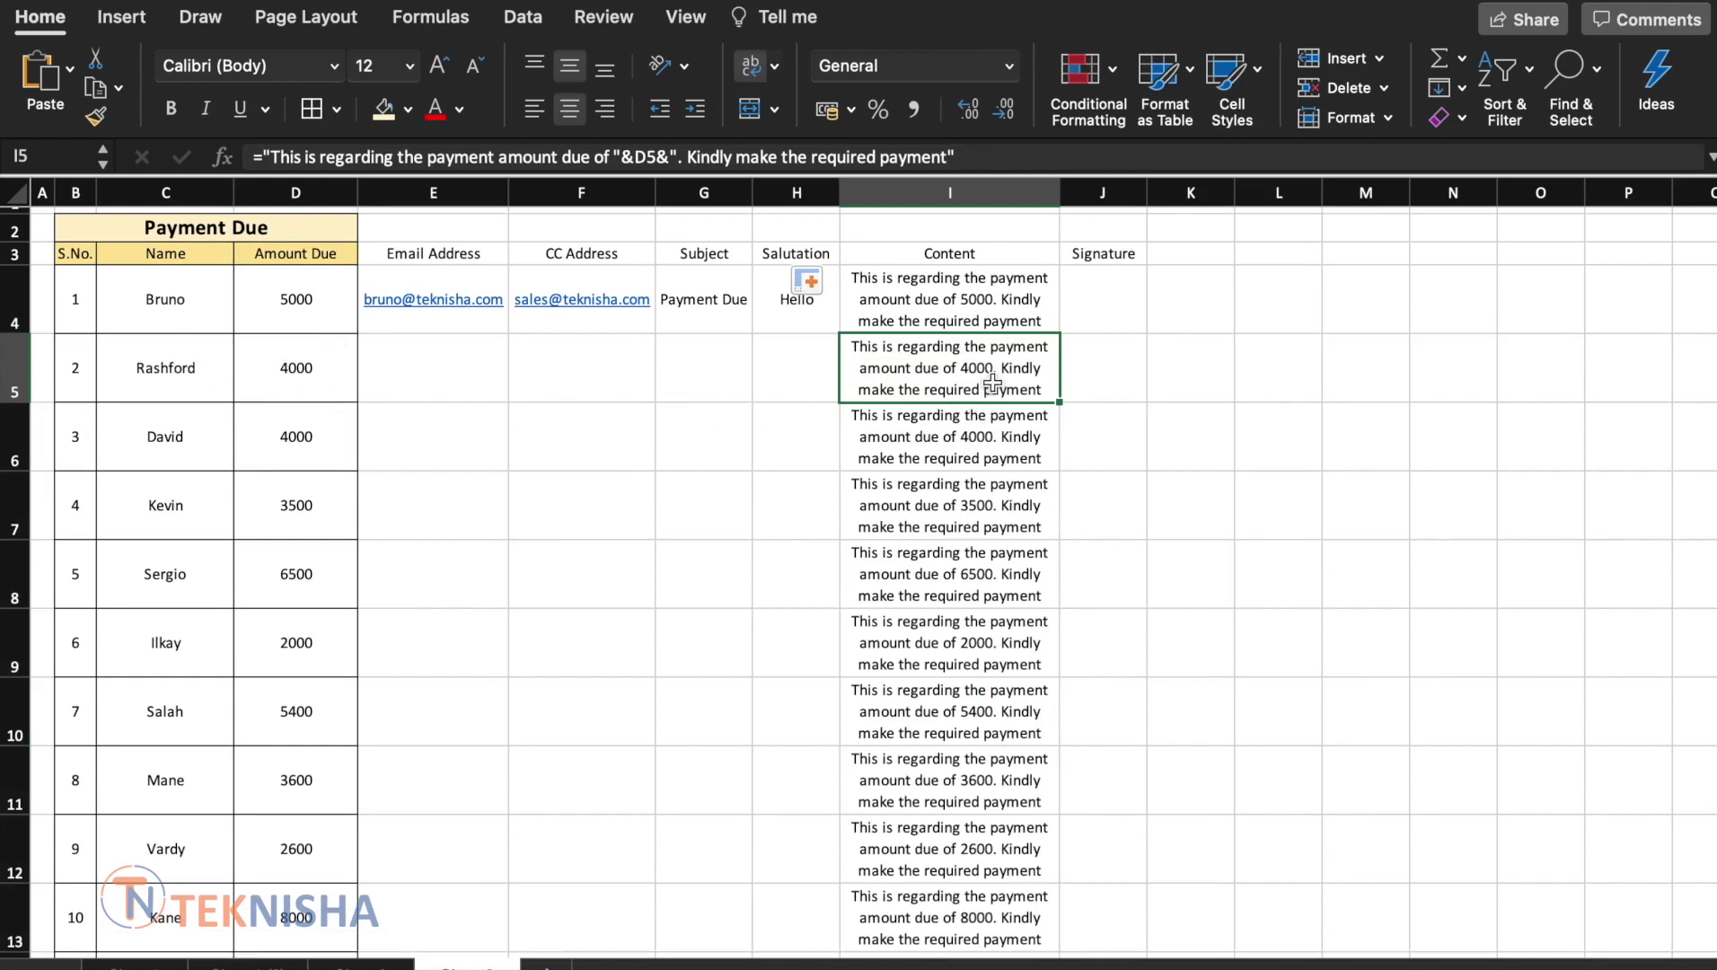
{"action": "key", "text": "super+z"}
{"action": "left_click", "coordinate": [878, 584]}
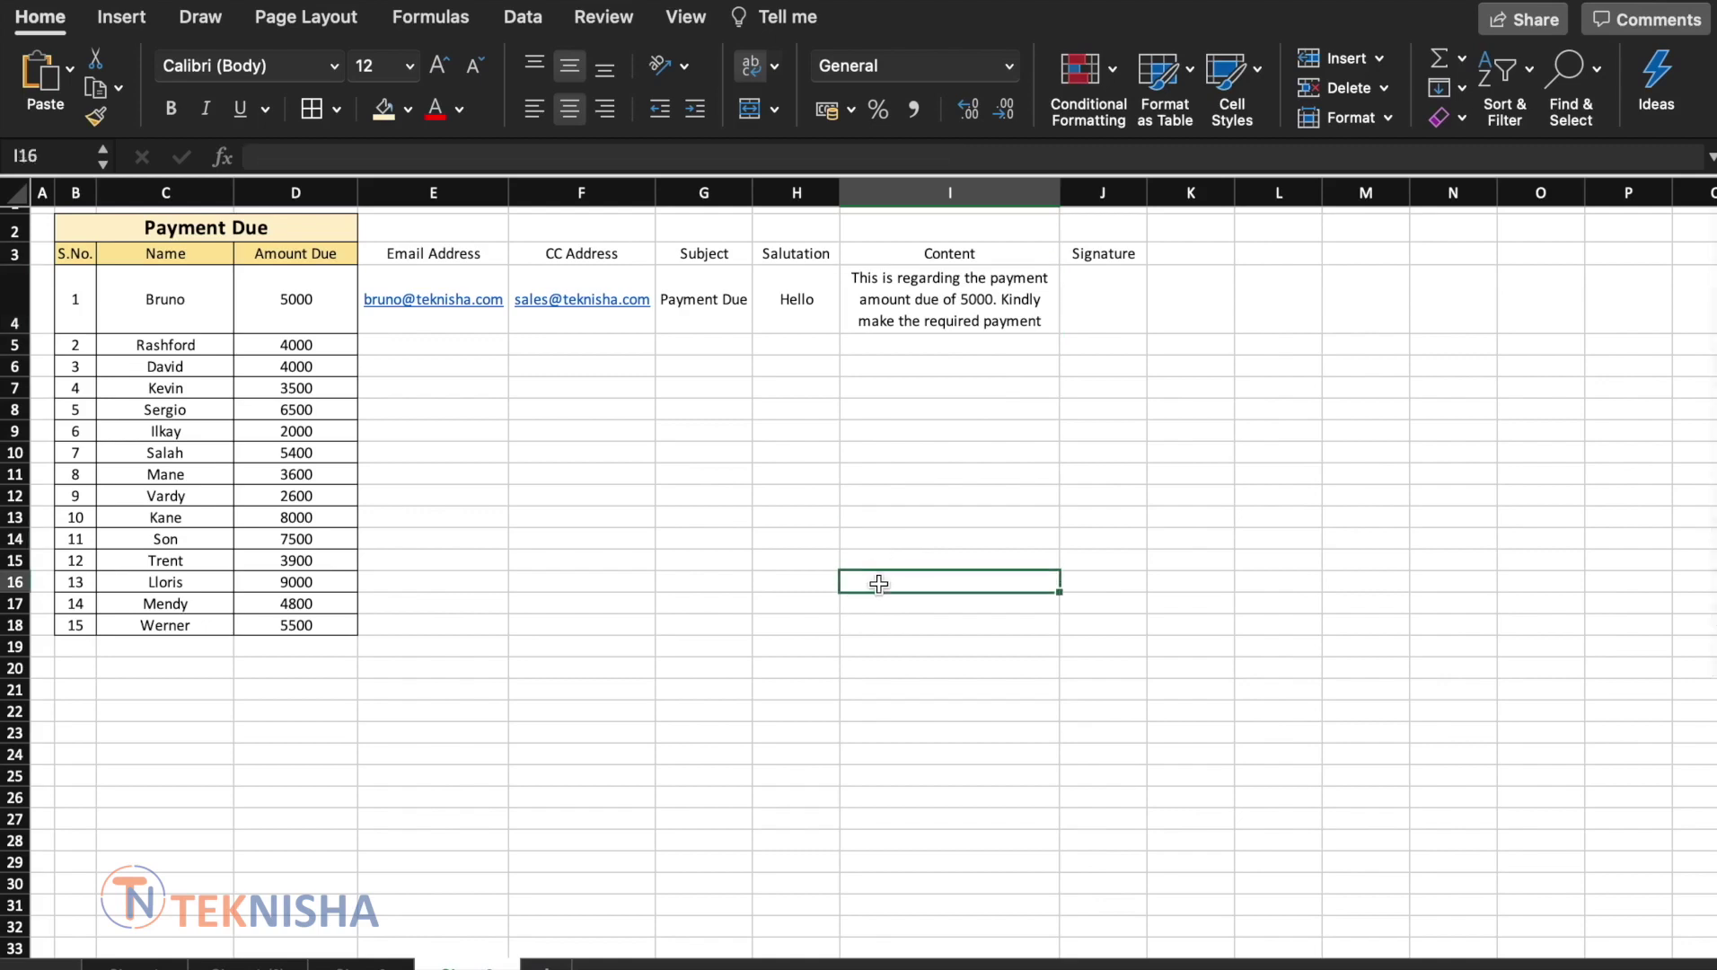
Enter the signature Regards%0ATeknisha in J4 and begin a new header in K3
{"action": "left_click", "coordinate": [1101, 293]}
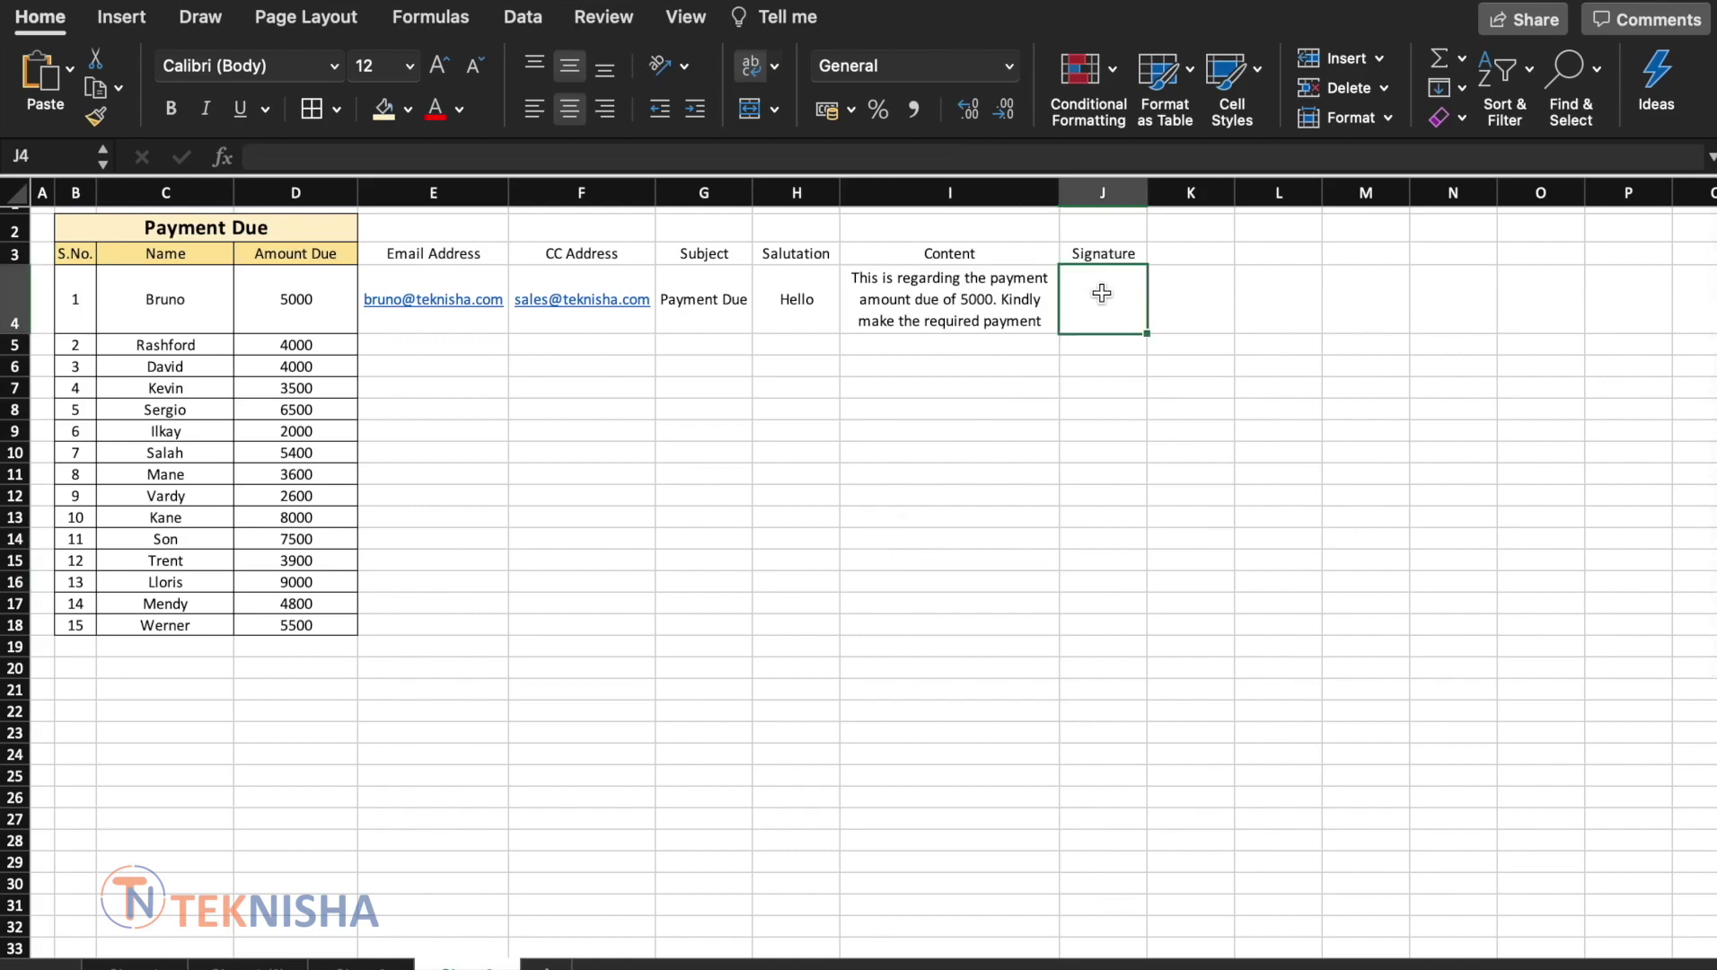
{"action": "type", "text": "Regards"}
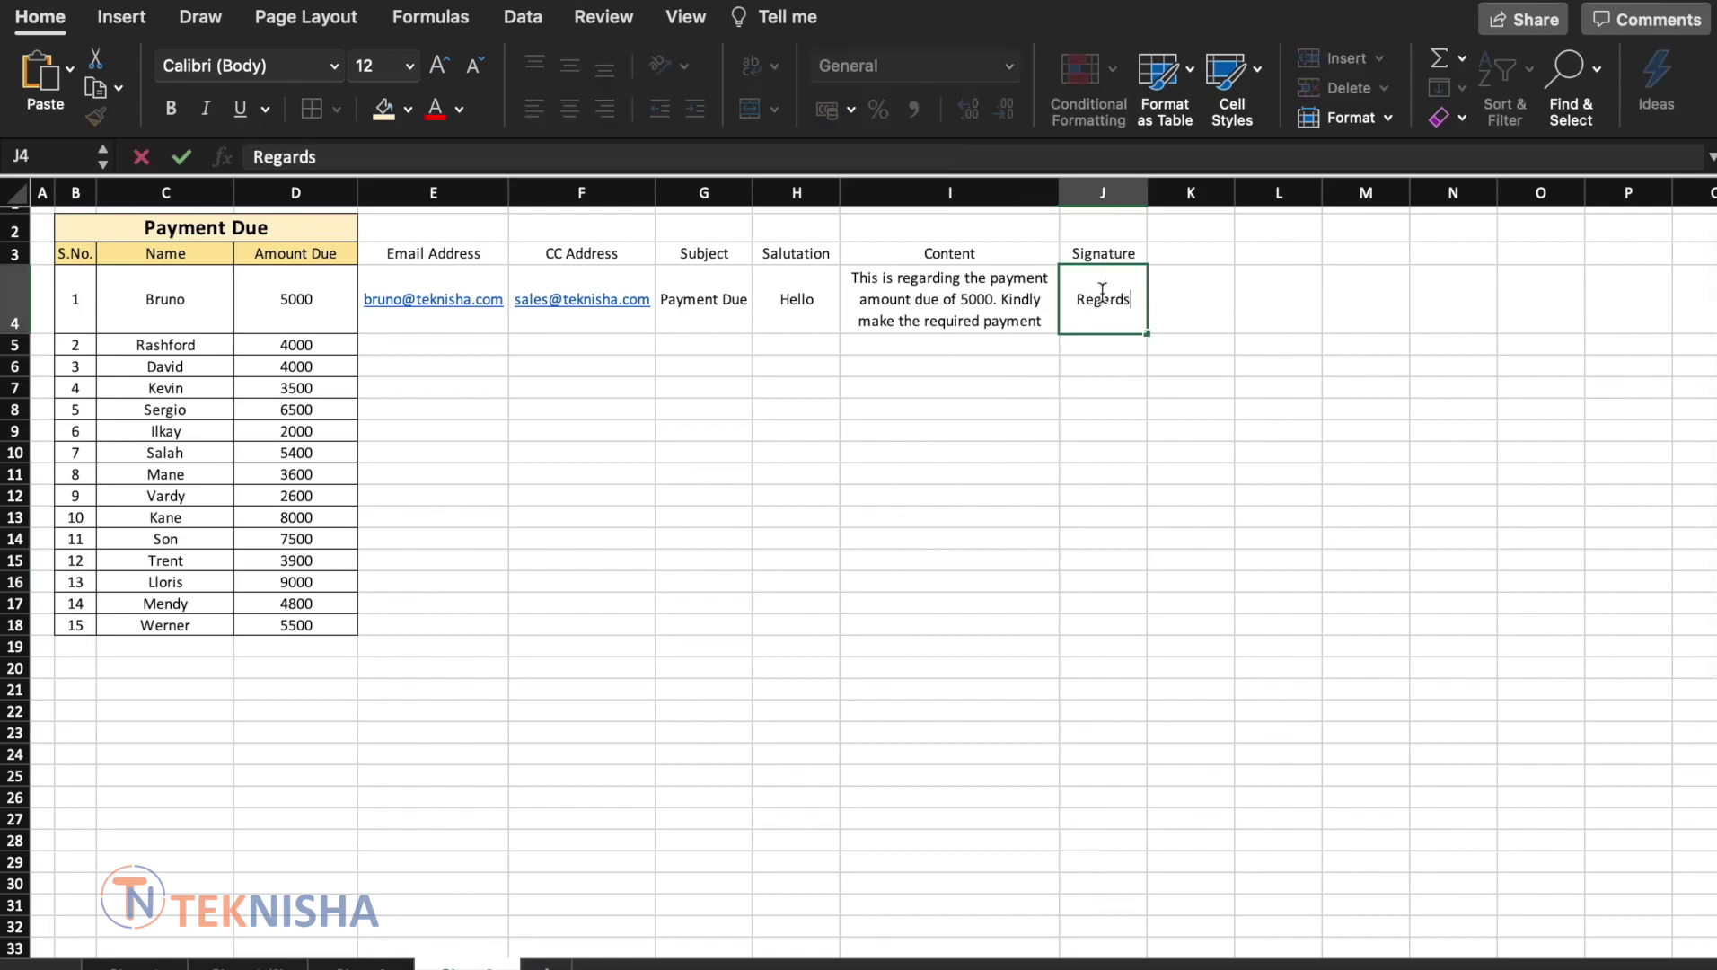
{"action": "type", "text": "%"}
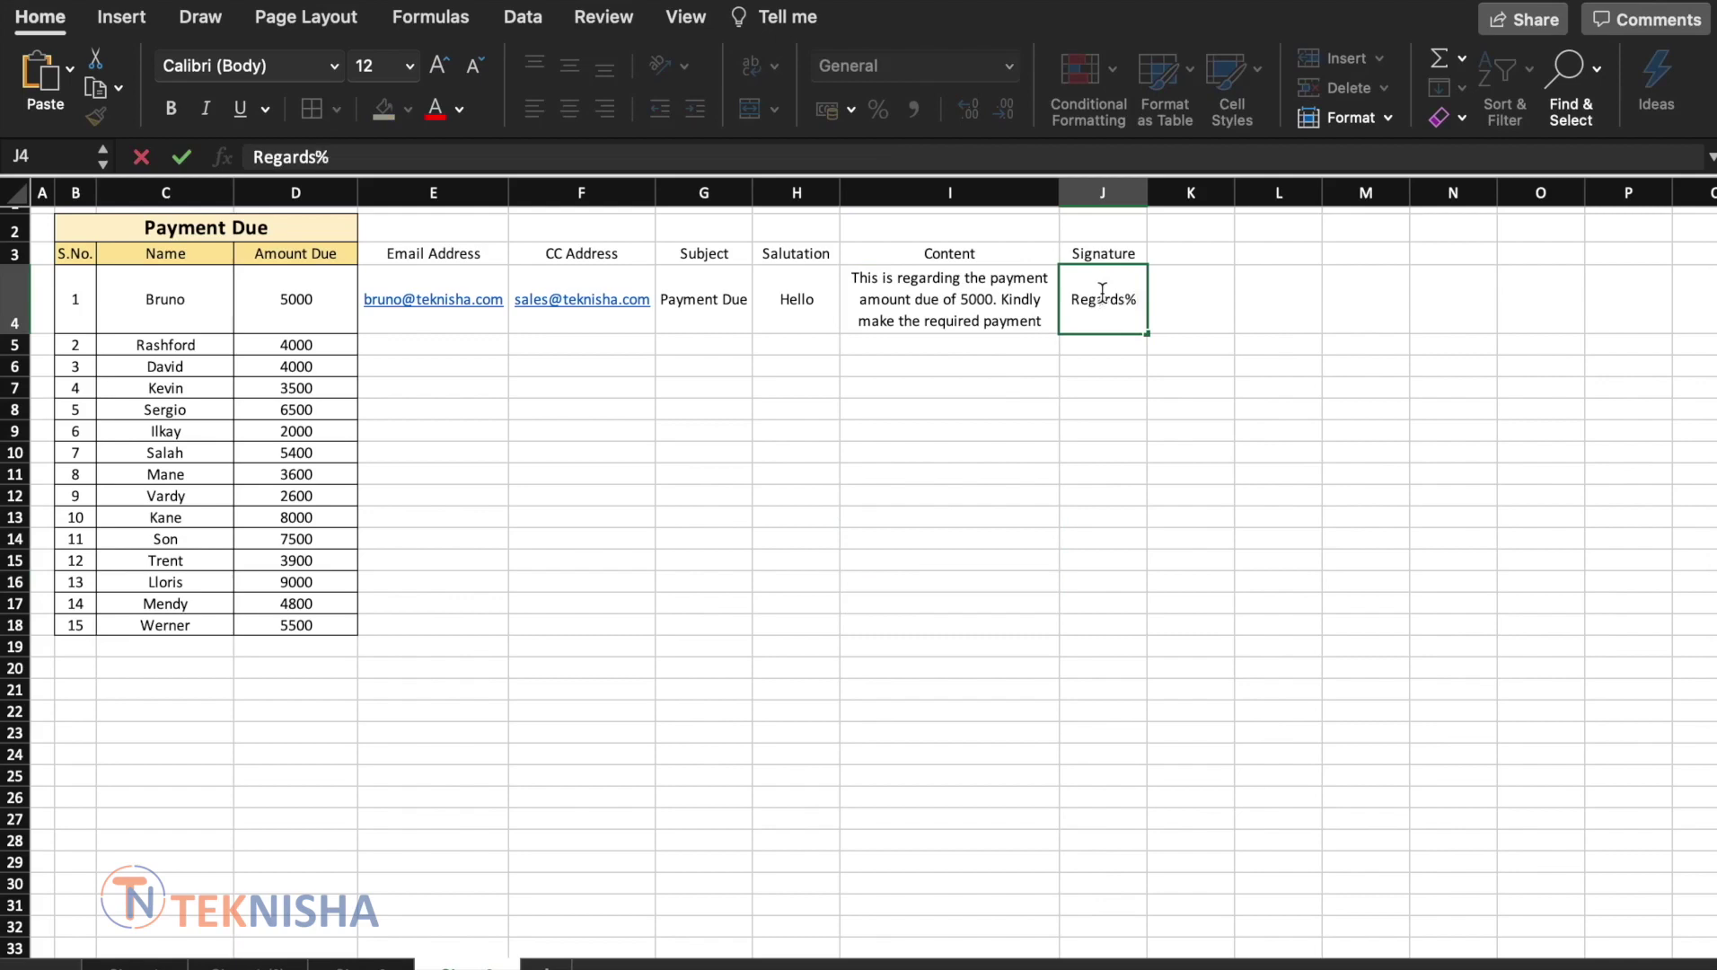
{"action": "type", "text": "0ATeknisha"}
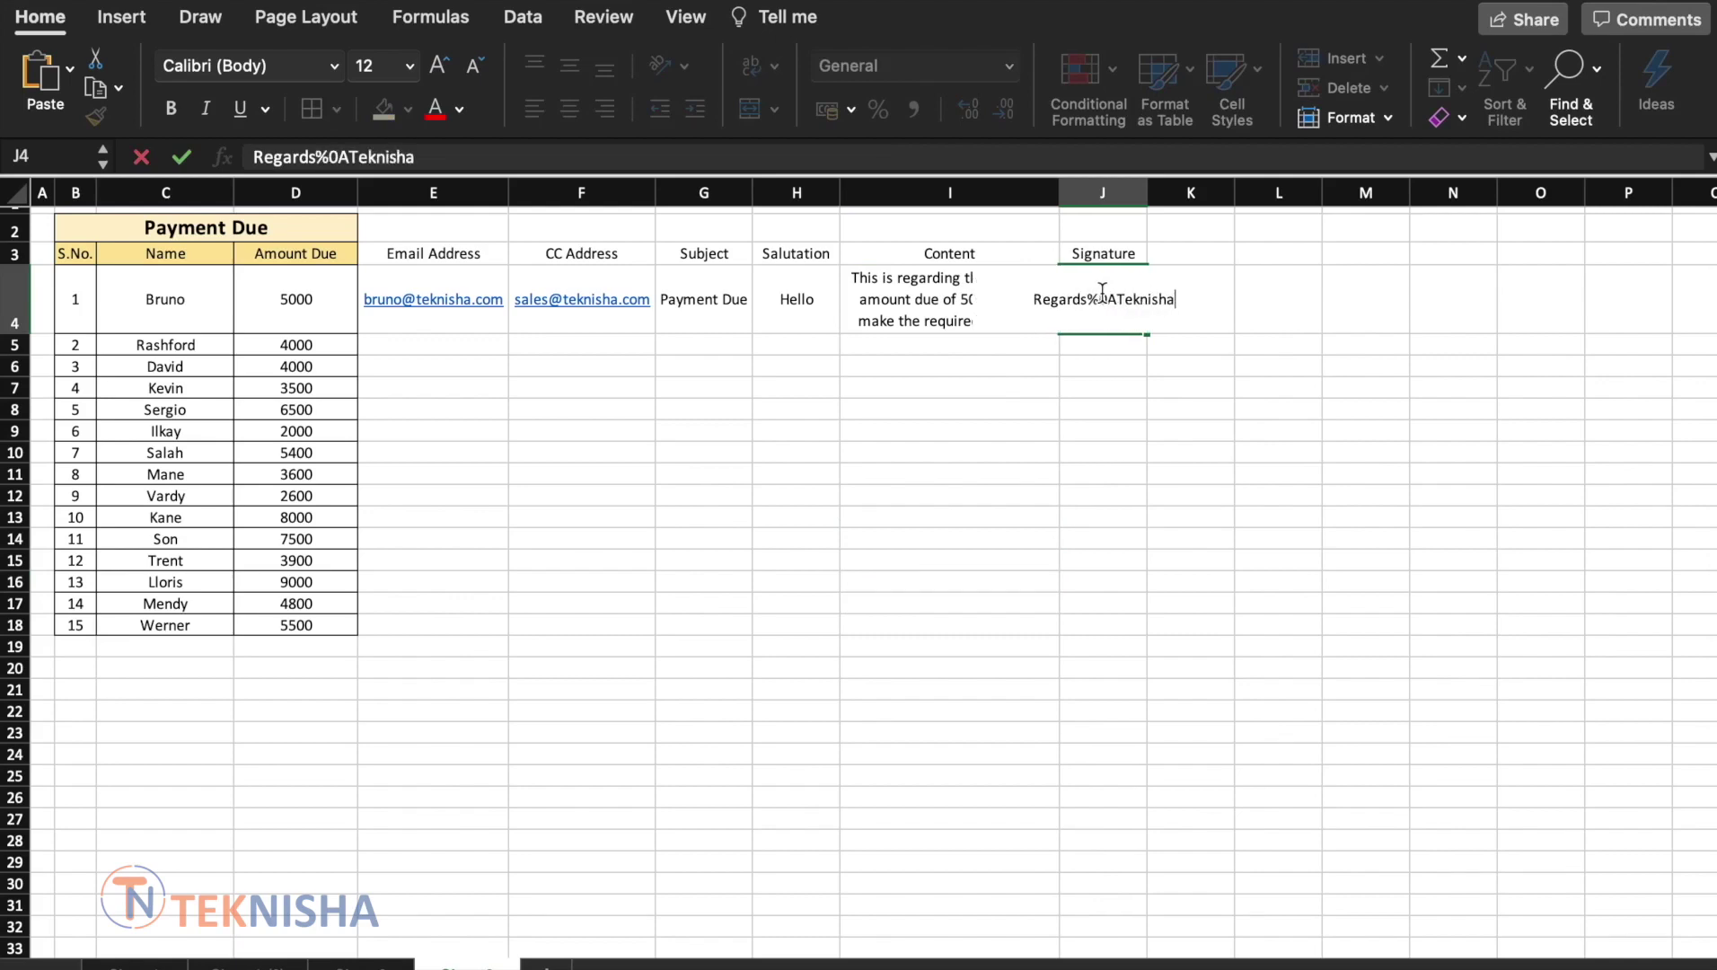
{"action": "key", "text": "Return"}
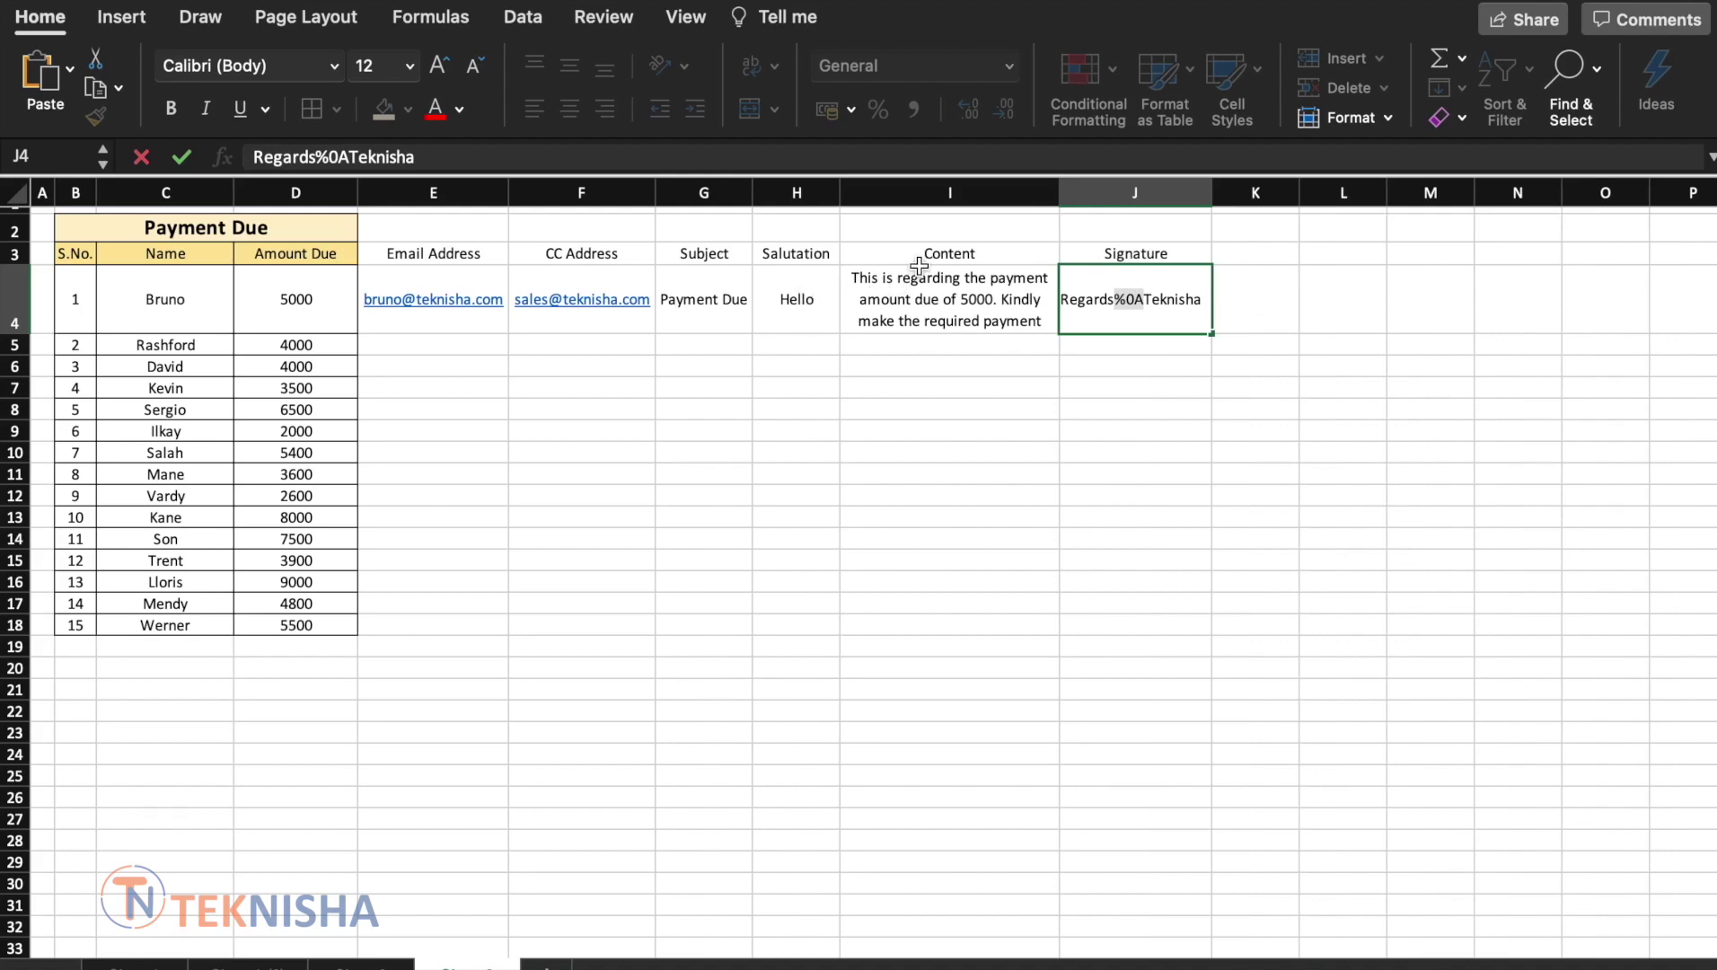
{"action": "left_click", "coordinate": [1253, 253]}
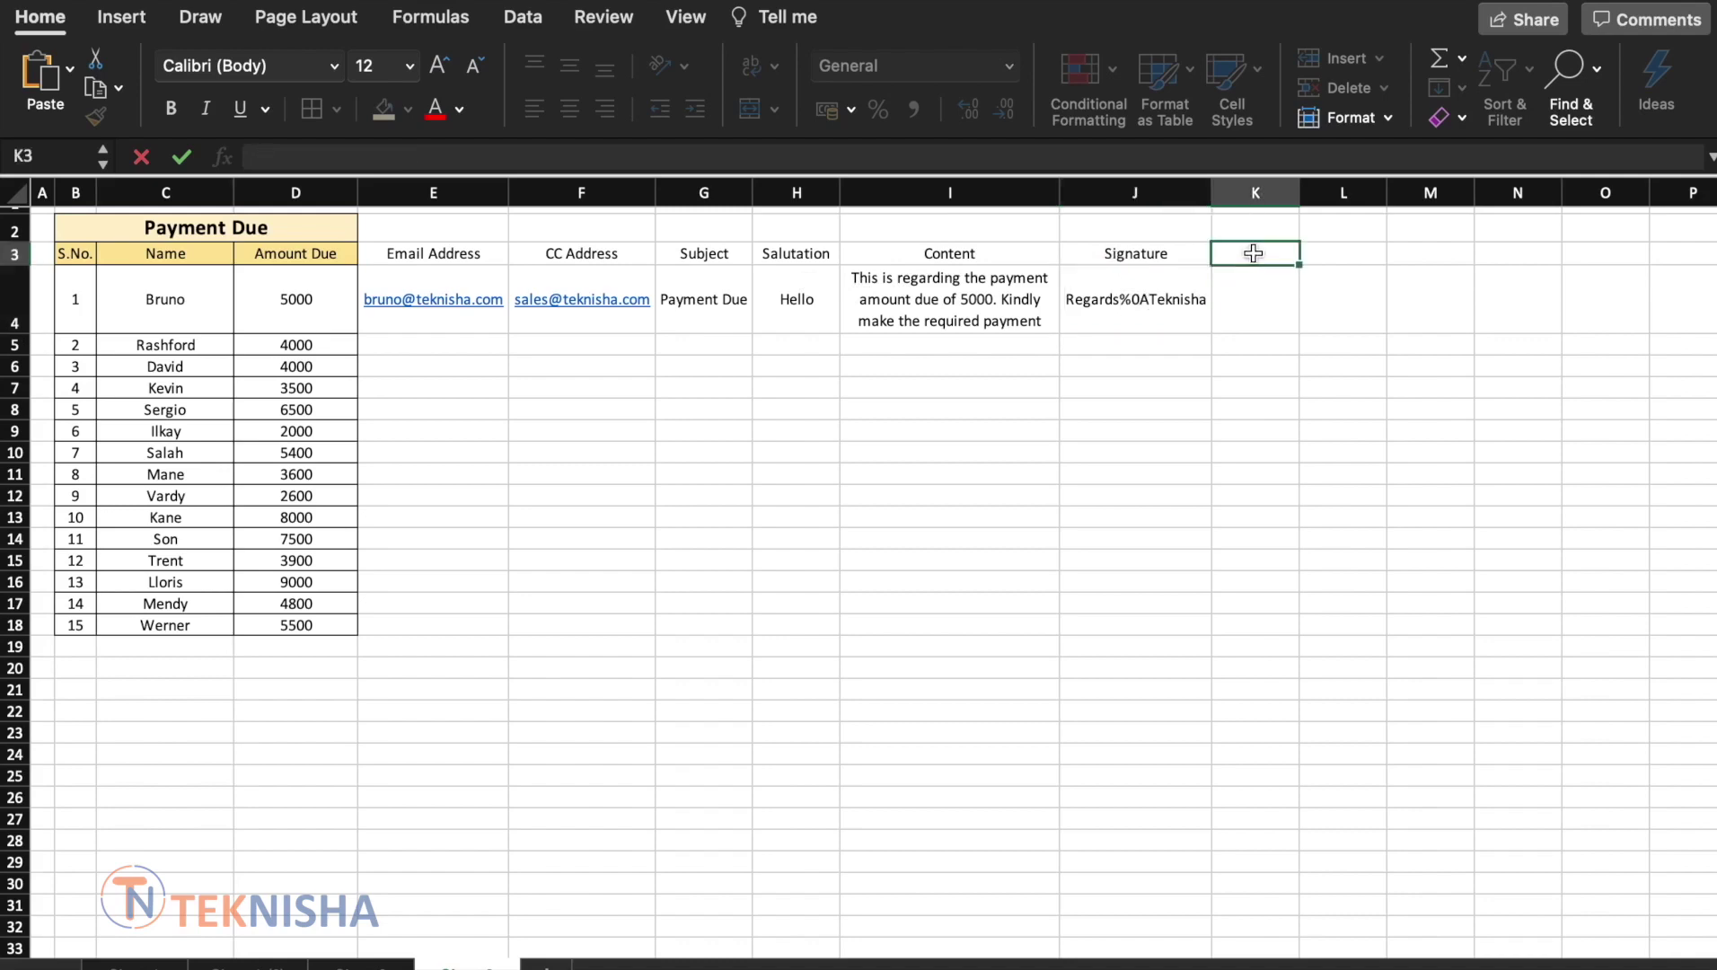
{"action": "type", "text": "Full"}
Name the K3 header 'Body'
{"action": "key", "text": "BackSpace"}
{"action": "key", "text": "BackSpace"}
{"action": "key", "text": "BackSpace"}
{"action": "key", "text": "BackSpace"}
{"action": "key", "text": "BackSpace"}
{"action": "type", "text": "Body"}
{"action": "key", "text": "Return"}
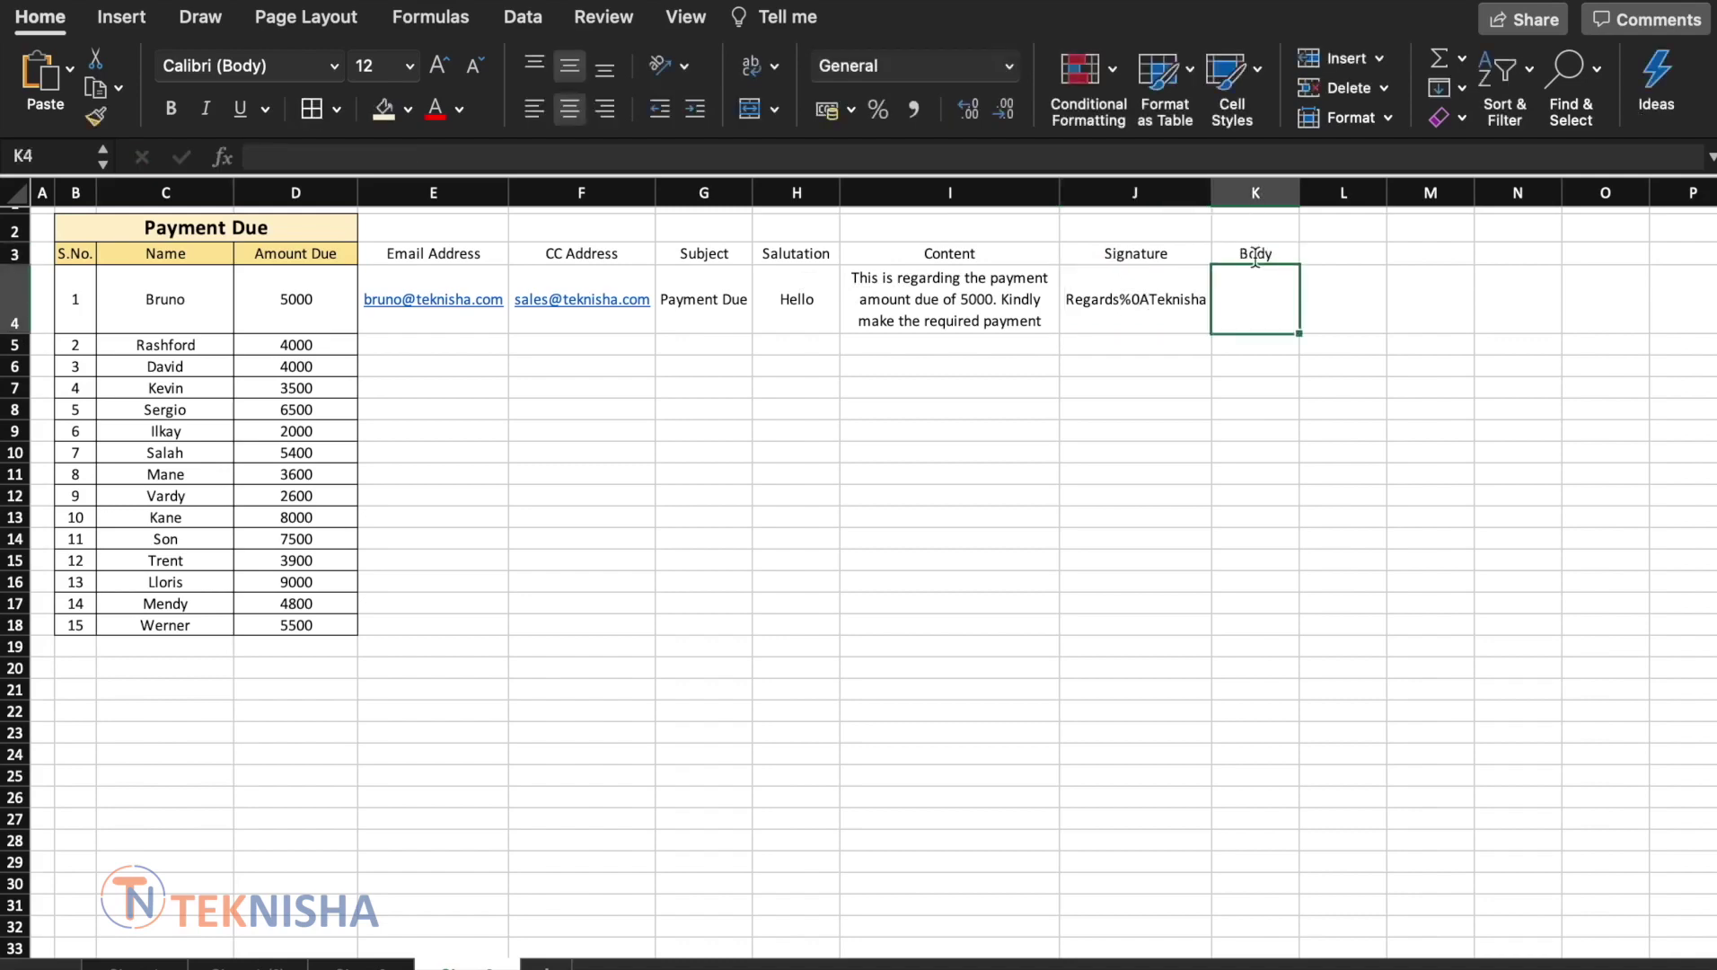
Enter the K4 formula =H4&" "&C4&"%0A "&I4&"%0A"&J4 combining the message parts
{"action": "type", "text": "="}
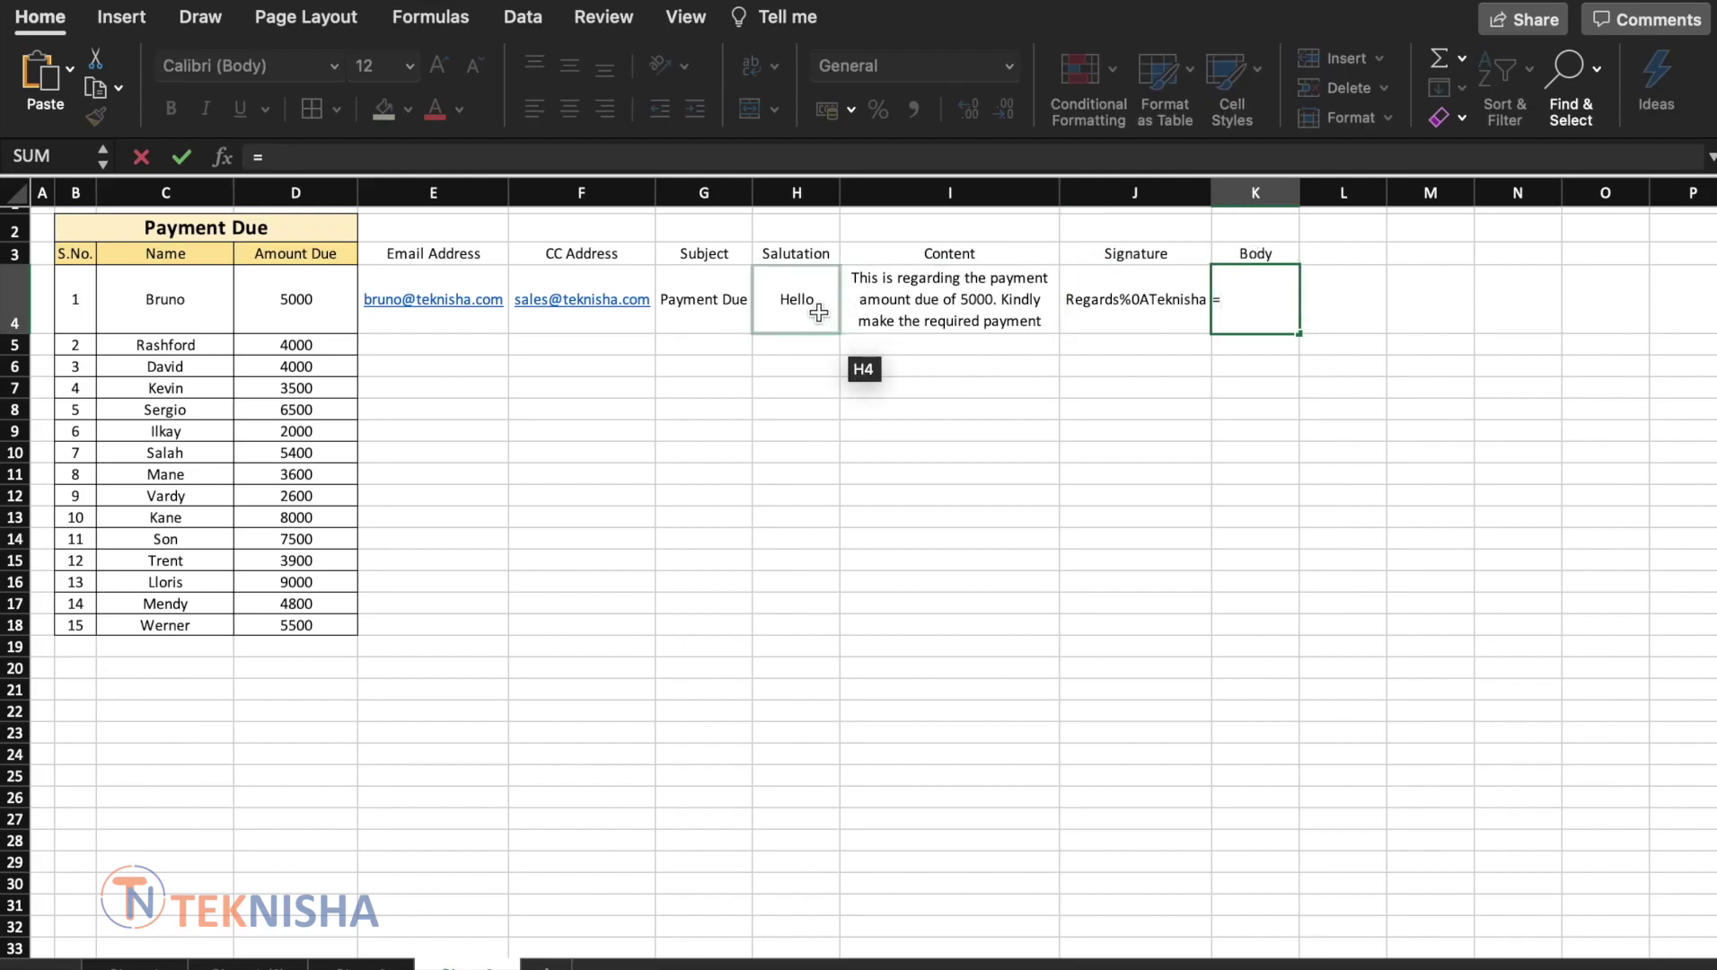
{"action": "left_click", "coordinate": [818, 312]}
{"action": "type", "text": "&"}
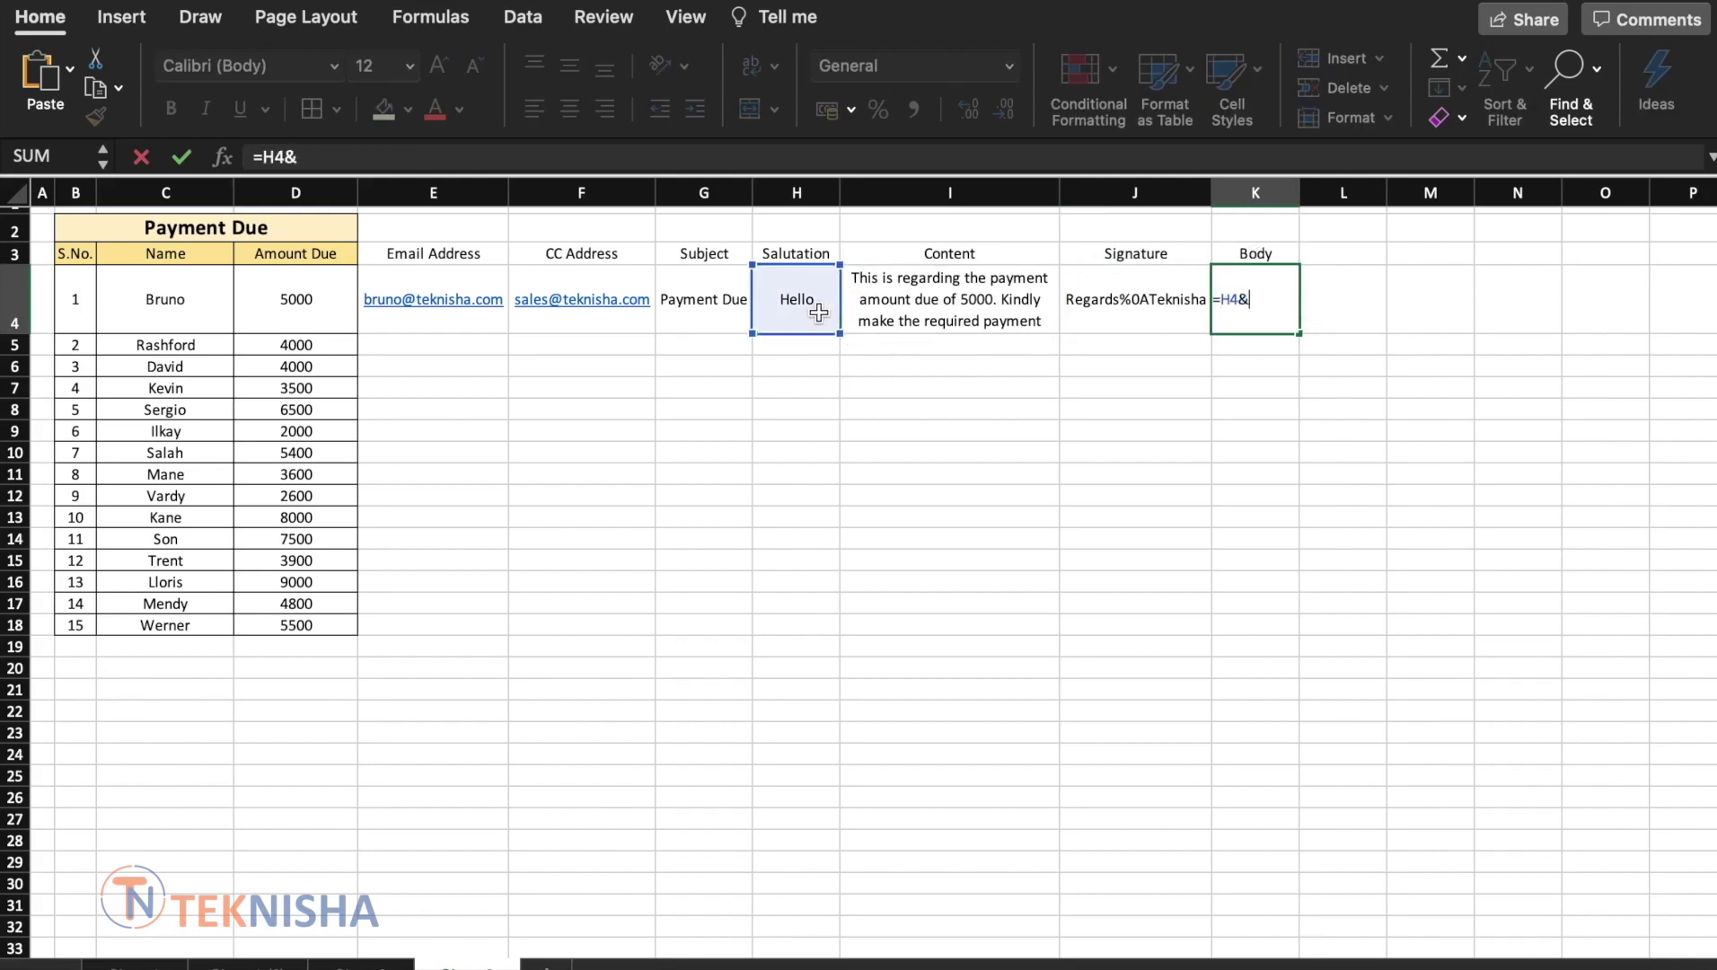
{"action": "type", "text": "\" \"&"}
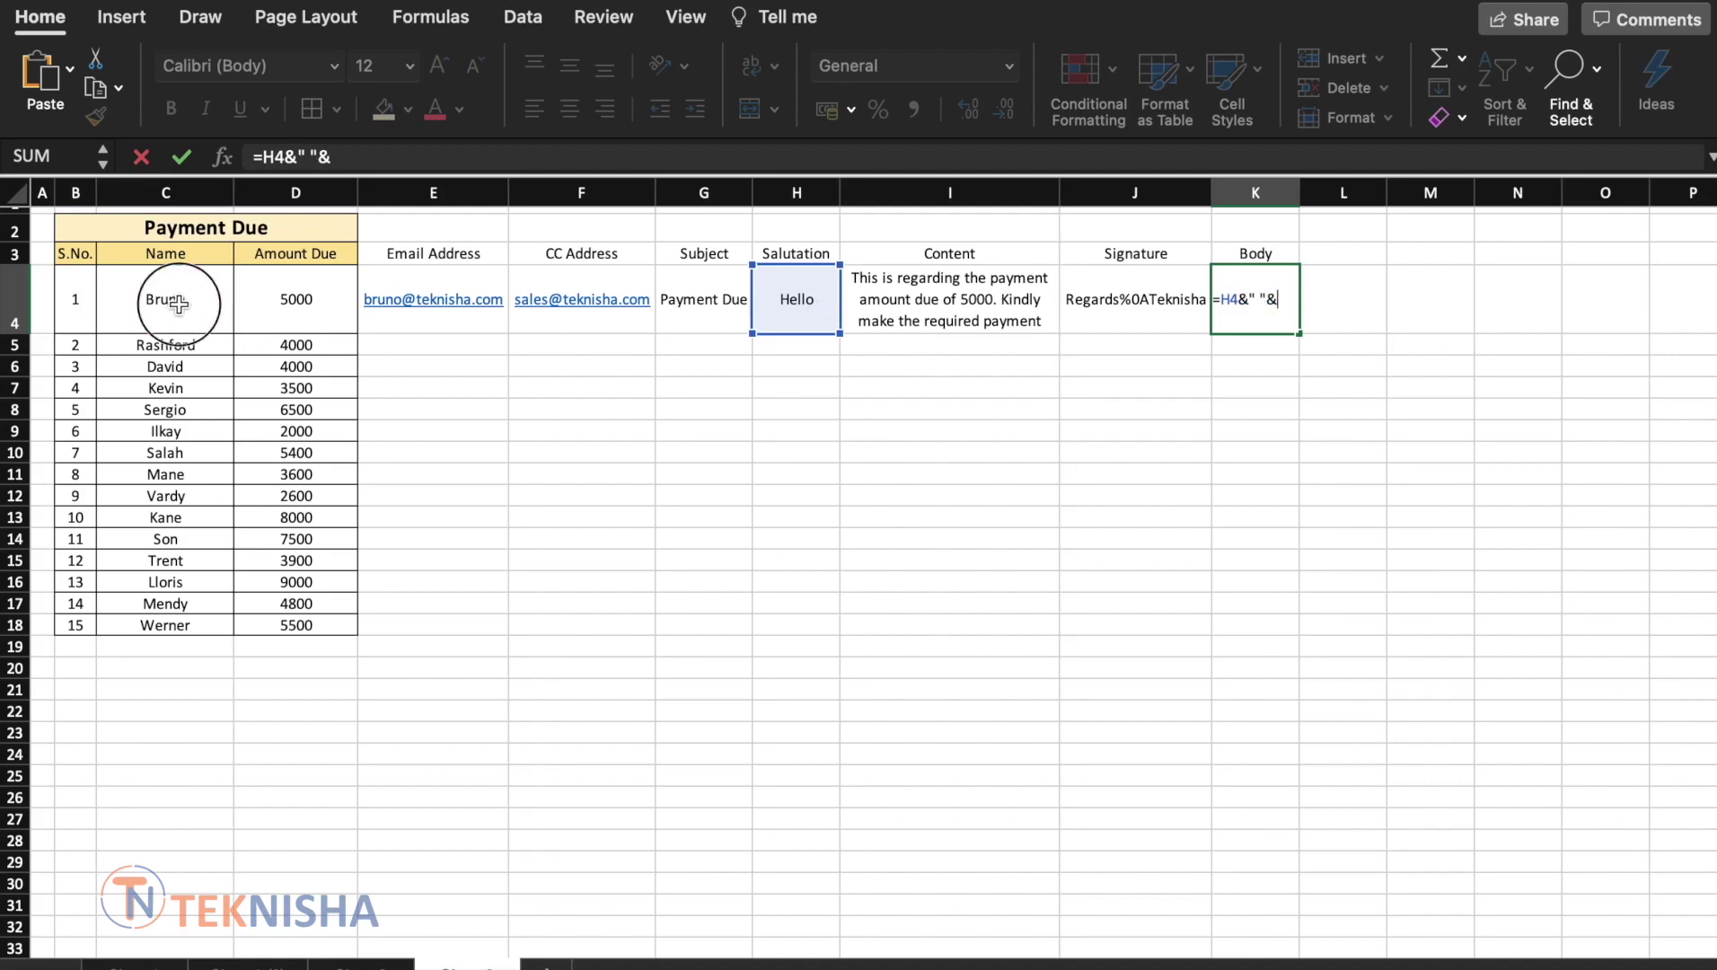
{"action": "left_click", "coordinate": [175, 303]}
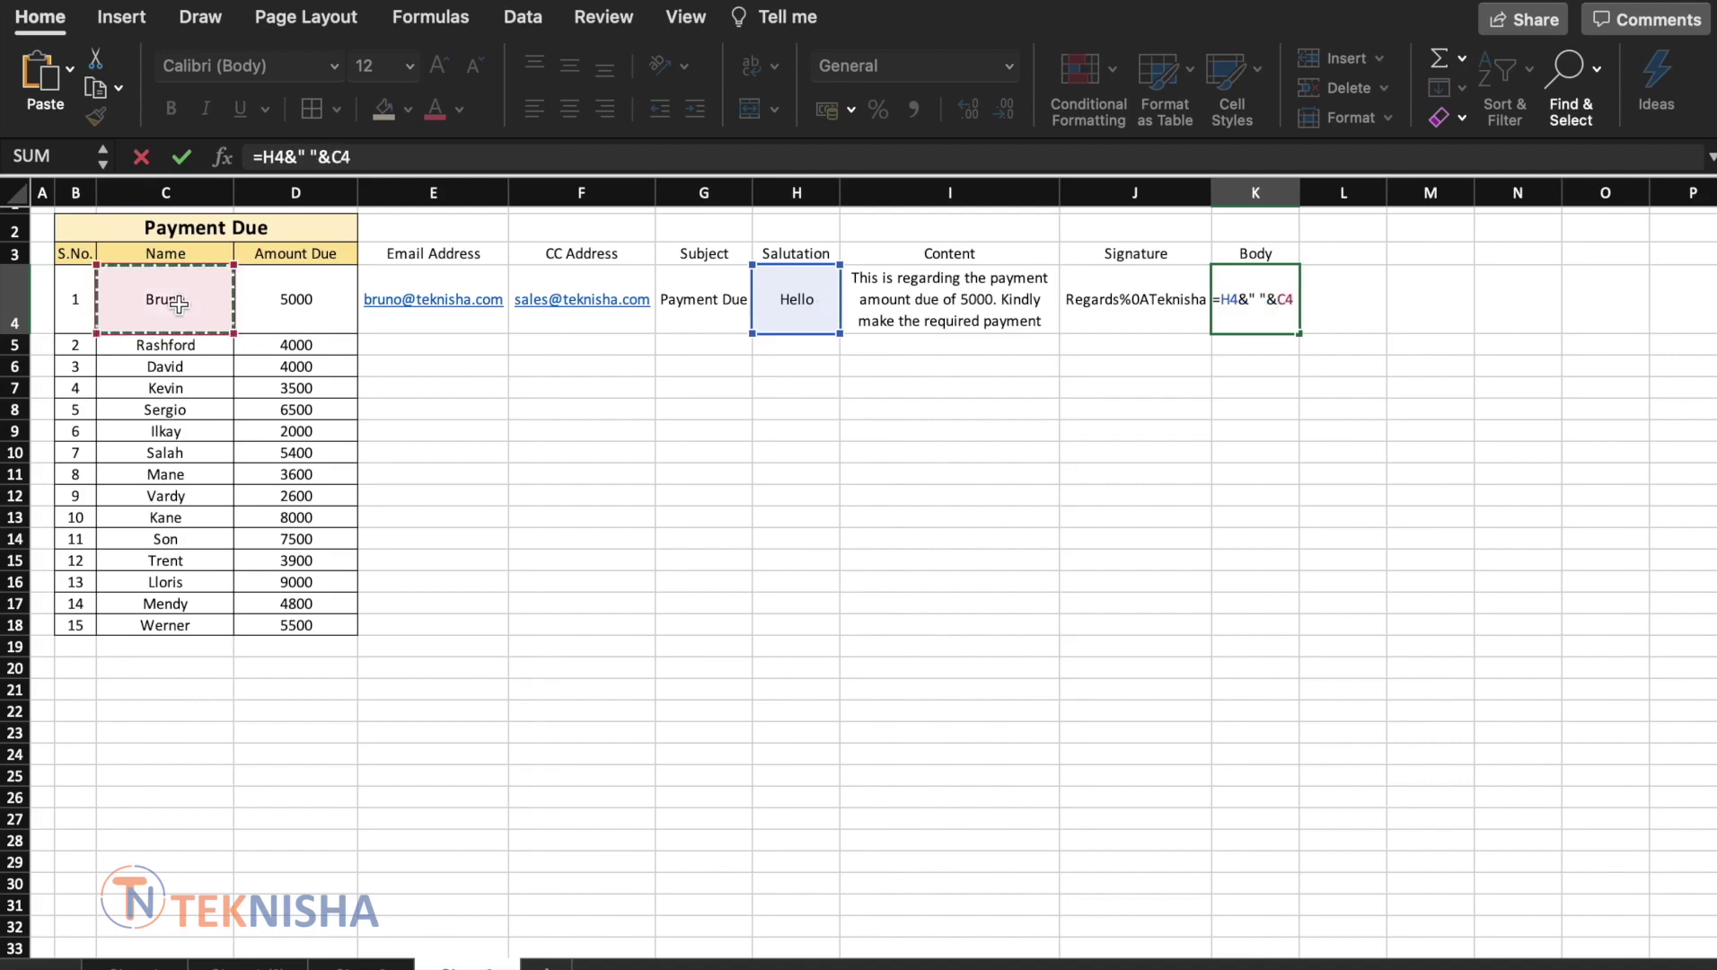
{"action": "type", "text": "&"}
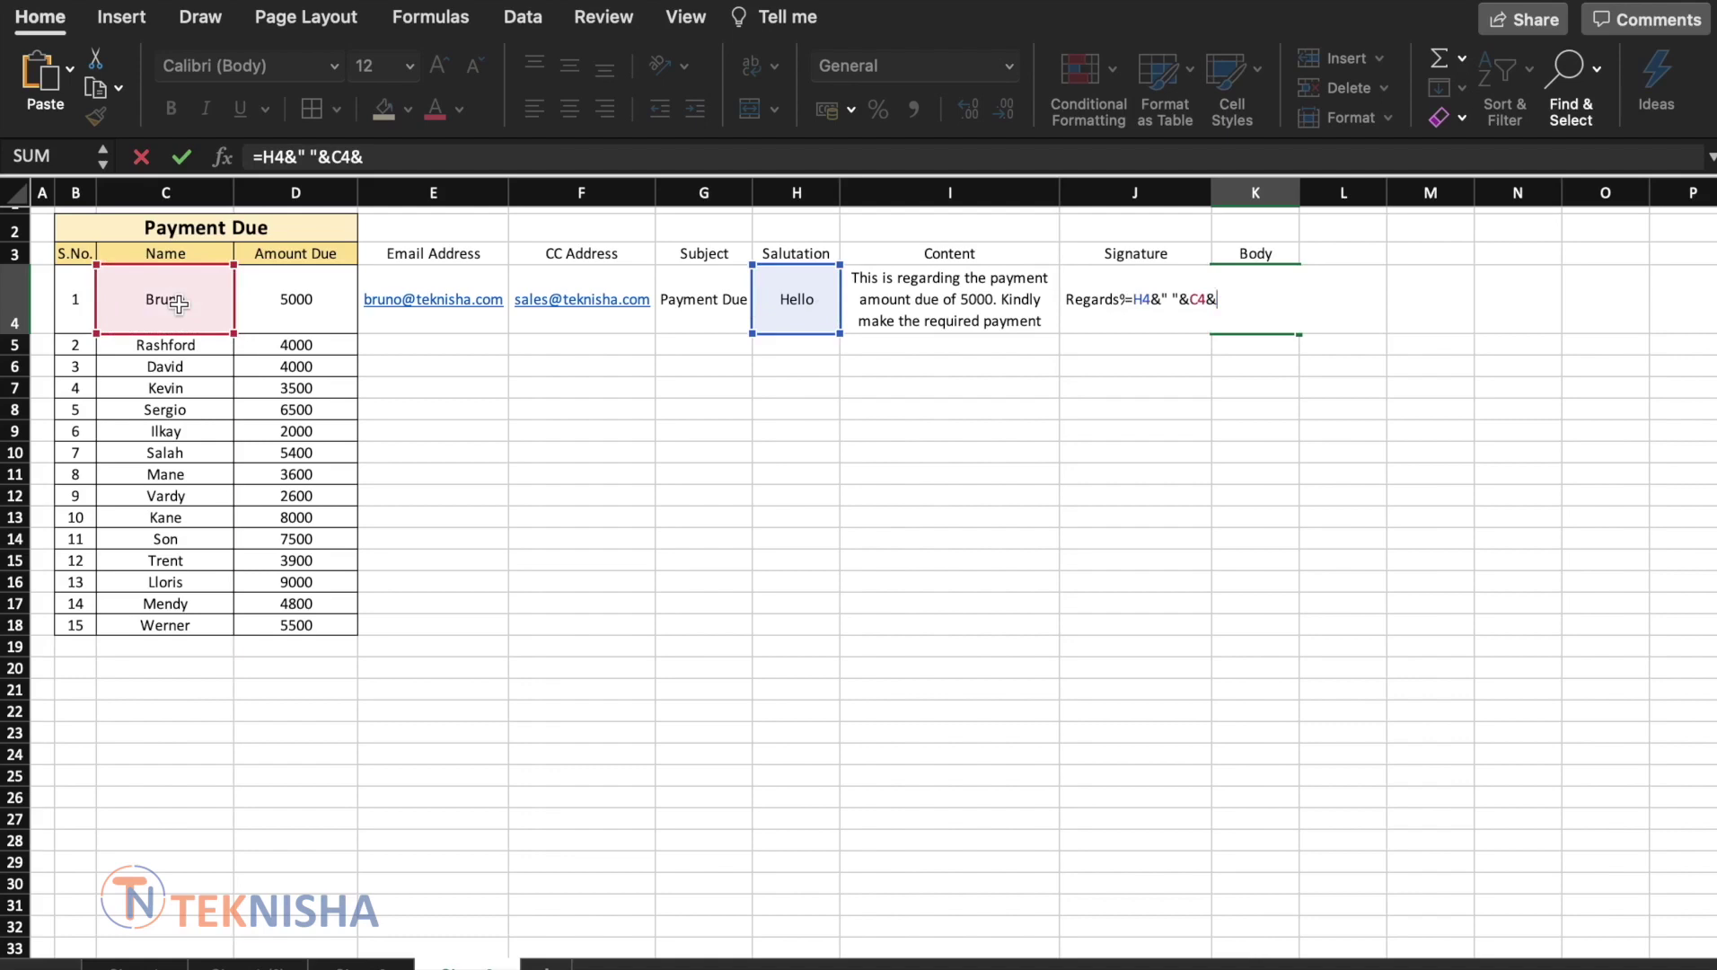
{"action": "type", "text": "\""}
{"action": "type", "text": "%0A\"&"}
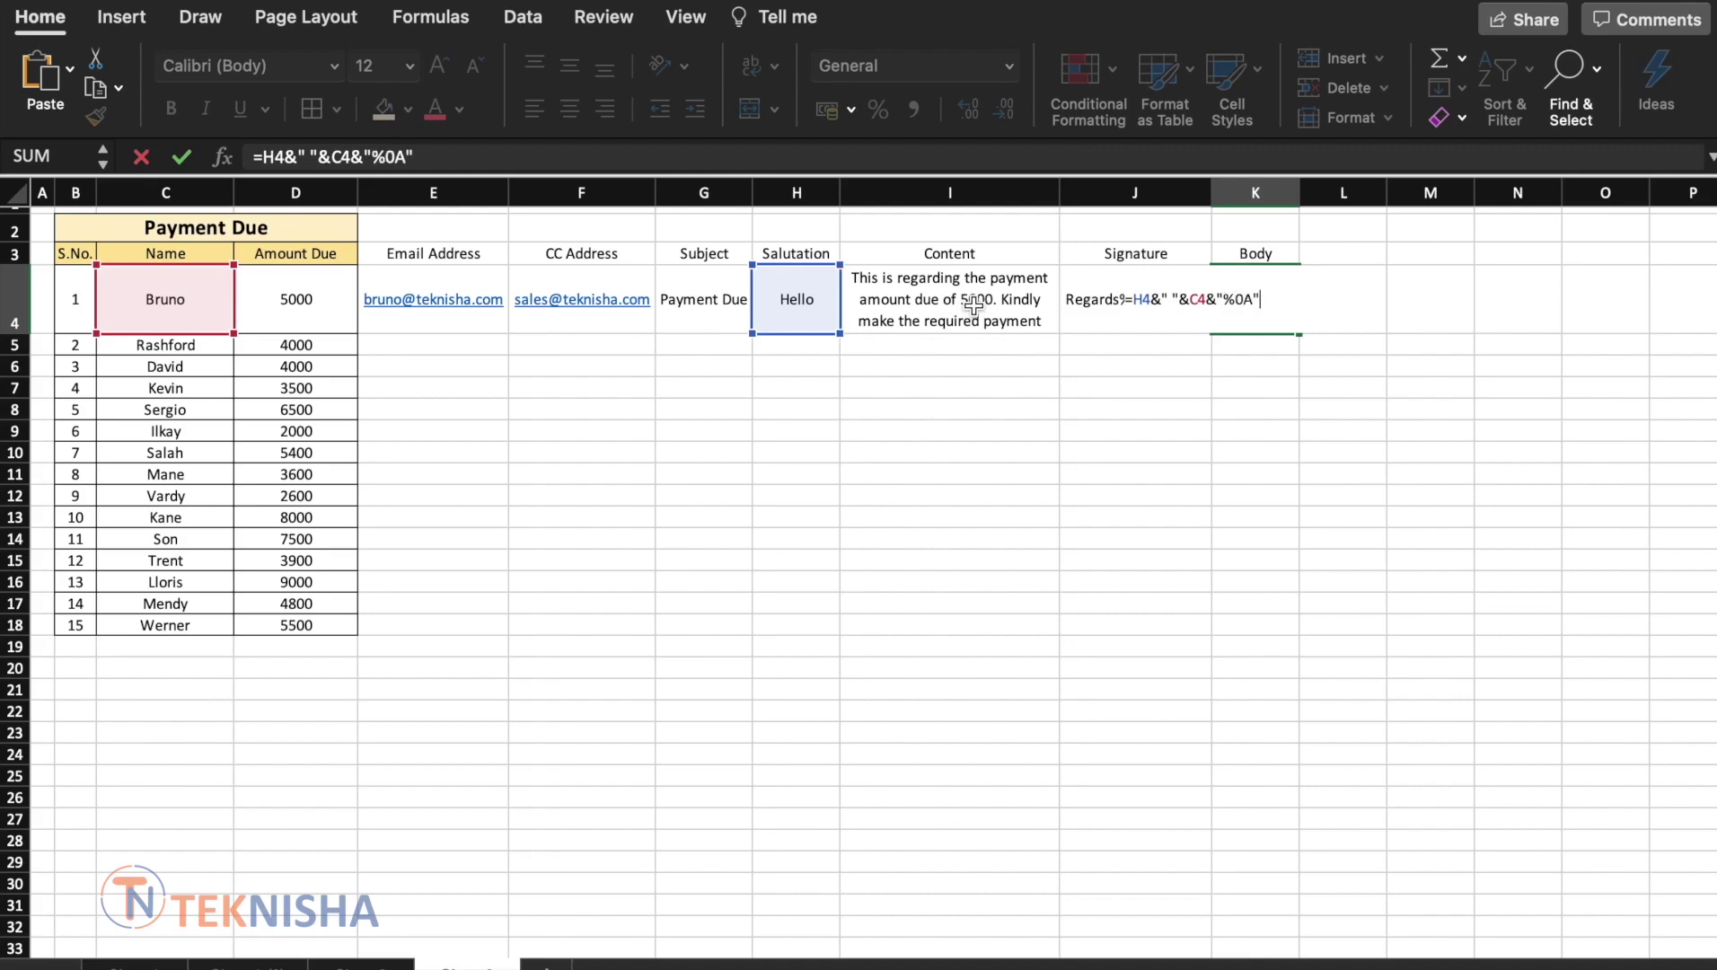
{"action": "left_click", "coordinate": [1253, 301]}
{"action": "left_click", "coordinate": [988, 288]}
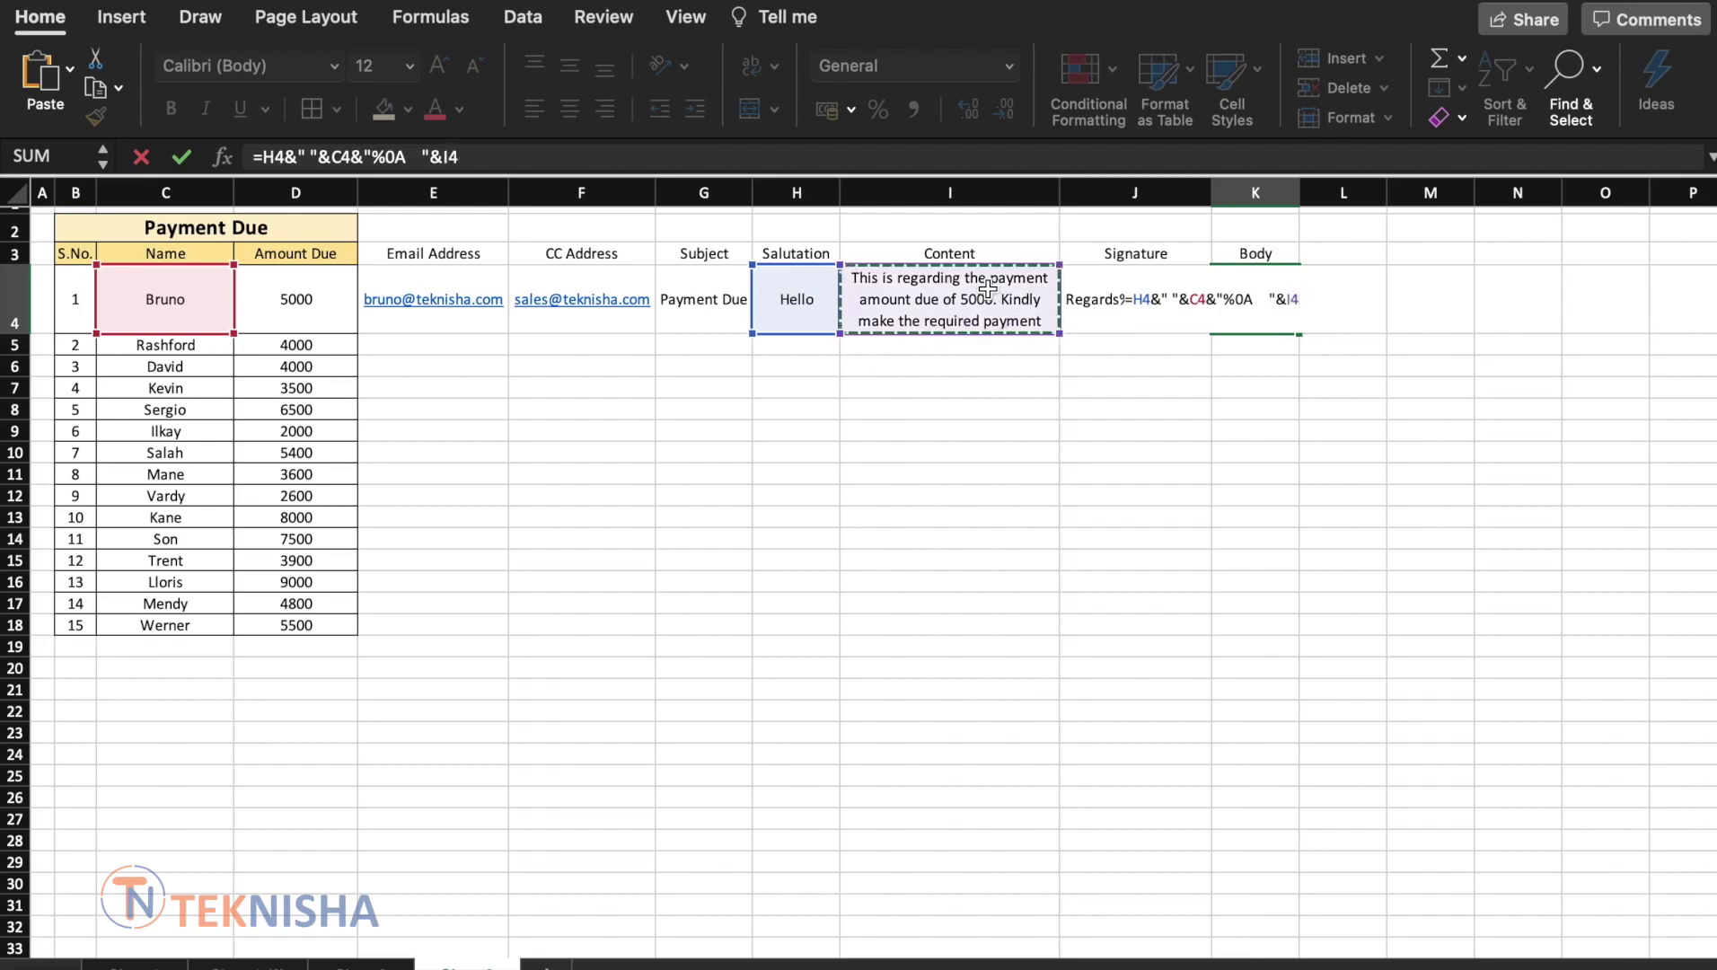
{"action": "type", "text": "&"}
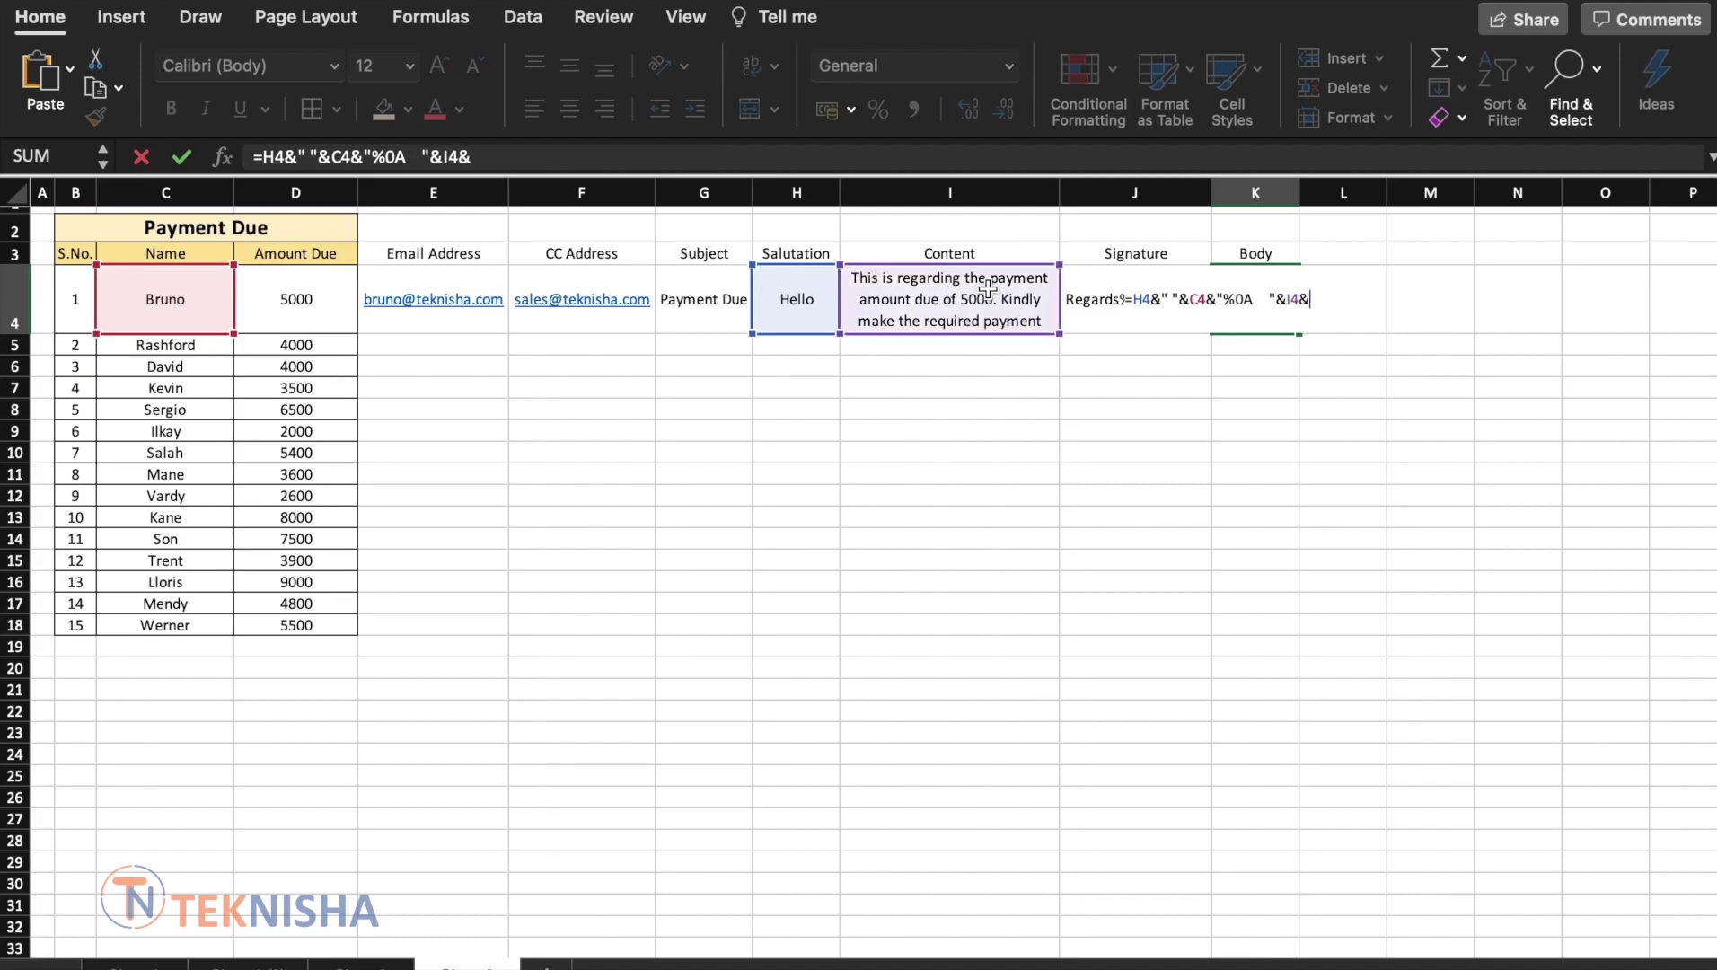
{"action": "type", "text": "\"5"}
{"action": "key", "text": "BackSpace"}
{"action": "type", "text": "%0A\"&"}
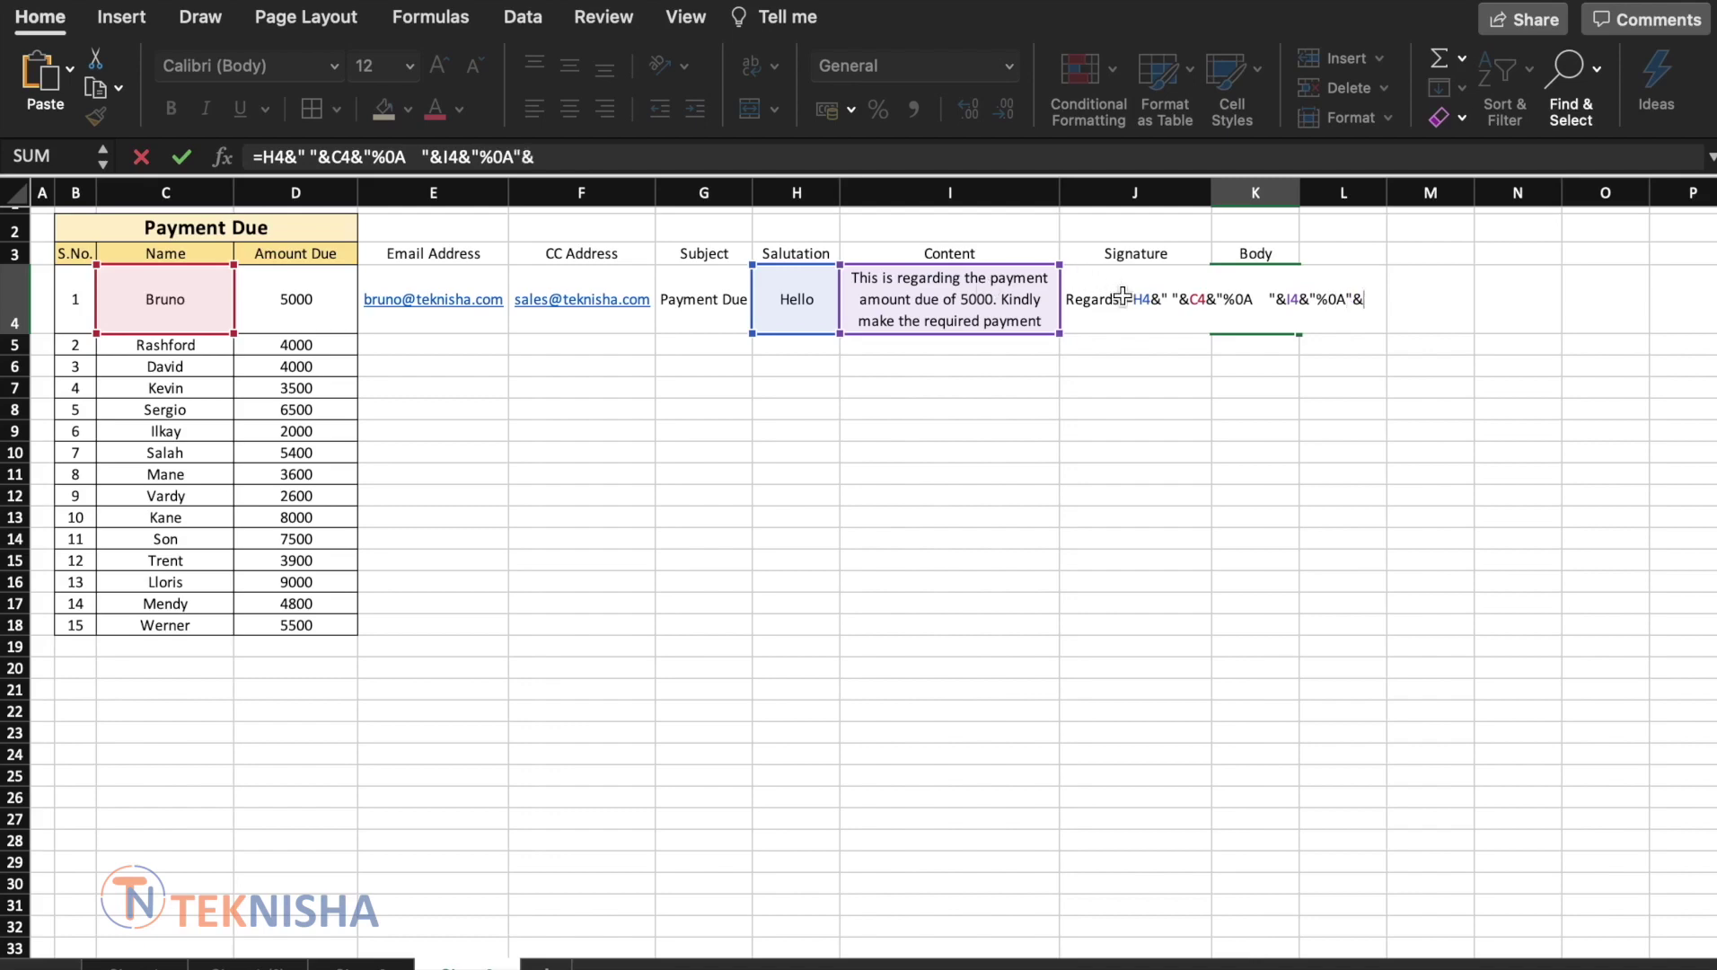
{"action": "left_click", "coordinate": [1123, 290]}
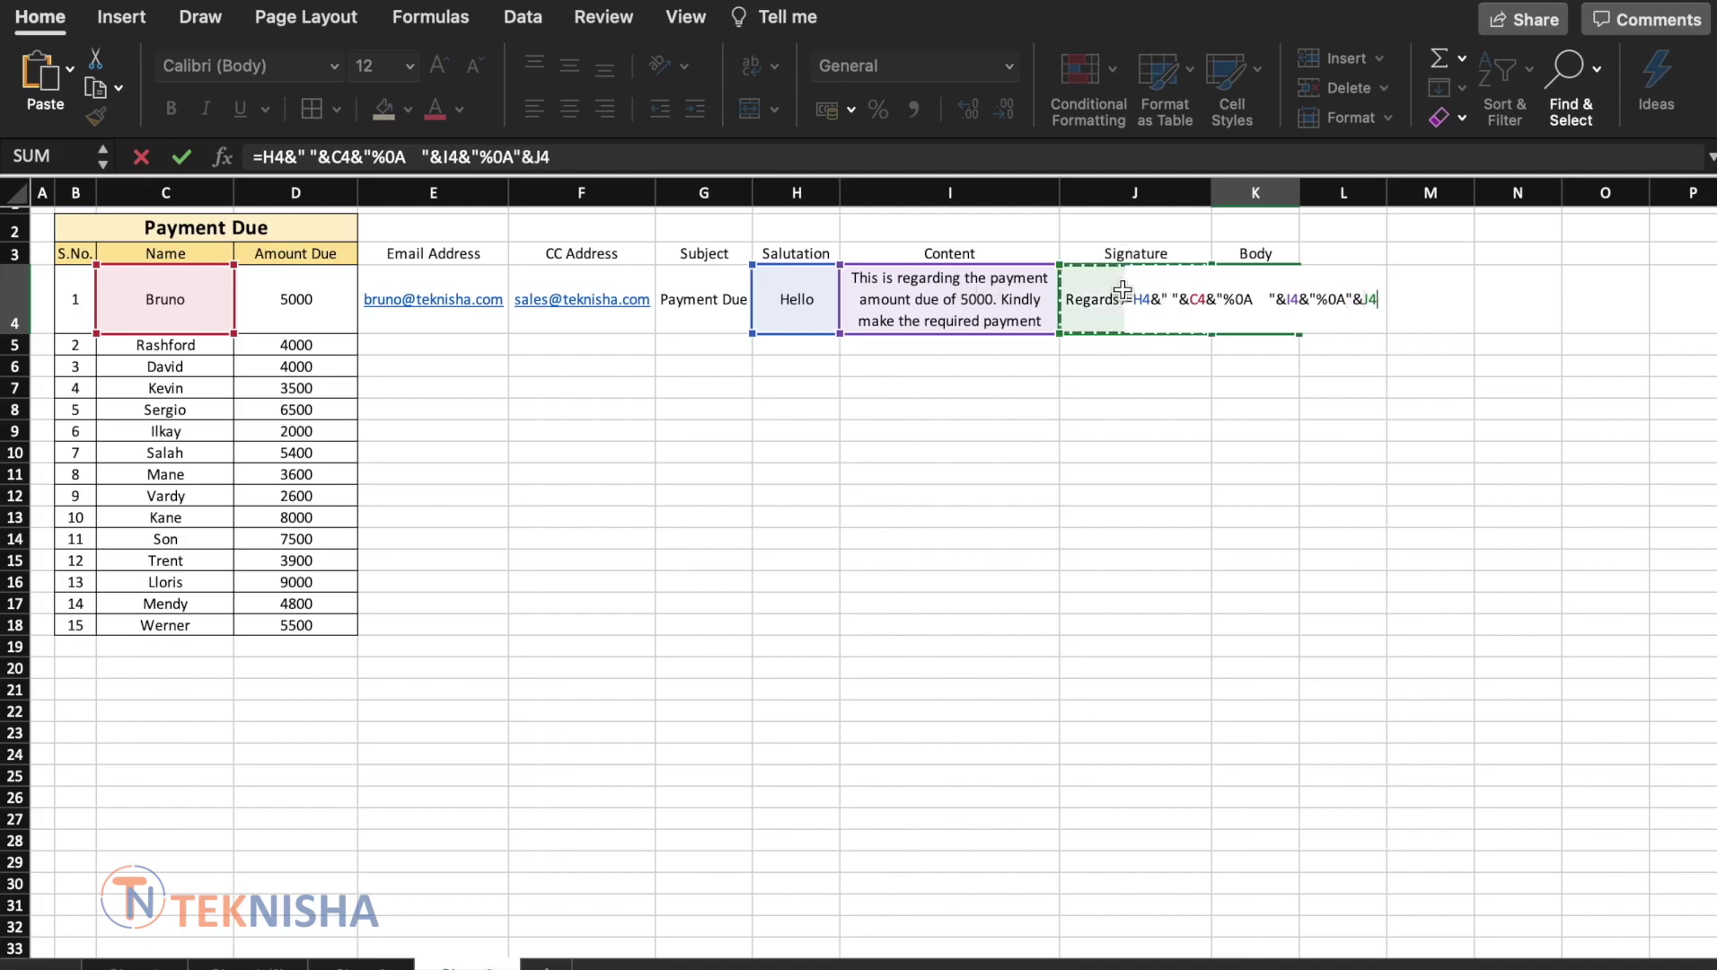
{"action": "key", "text": "Return"}
{"action": "left_click", "coordinate": [1271, 273]}
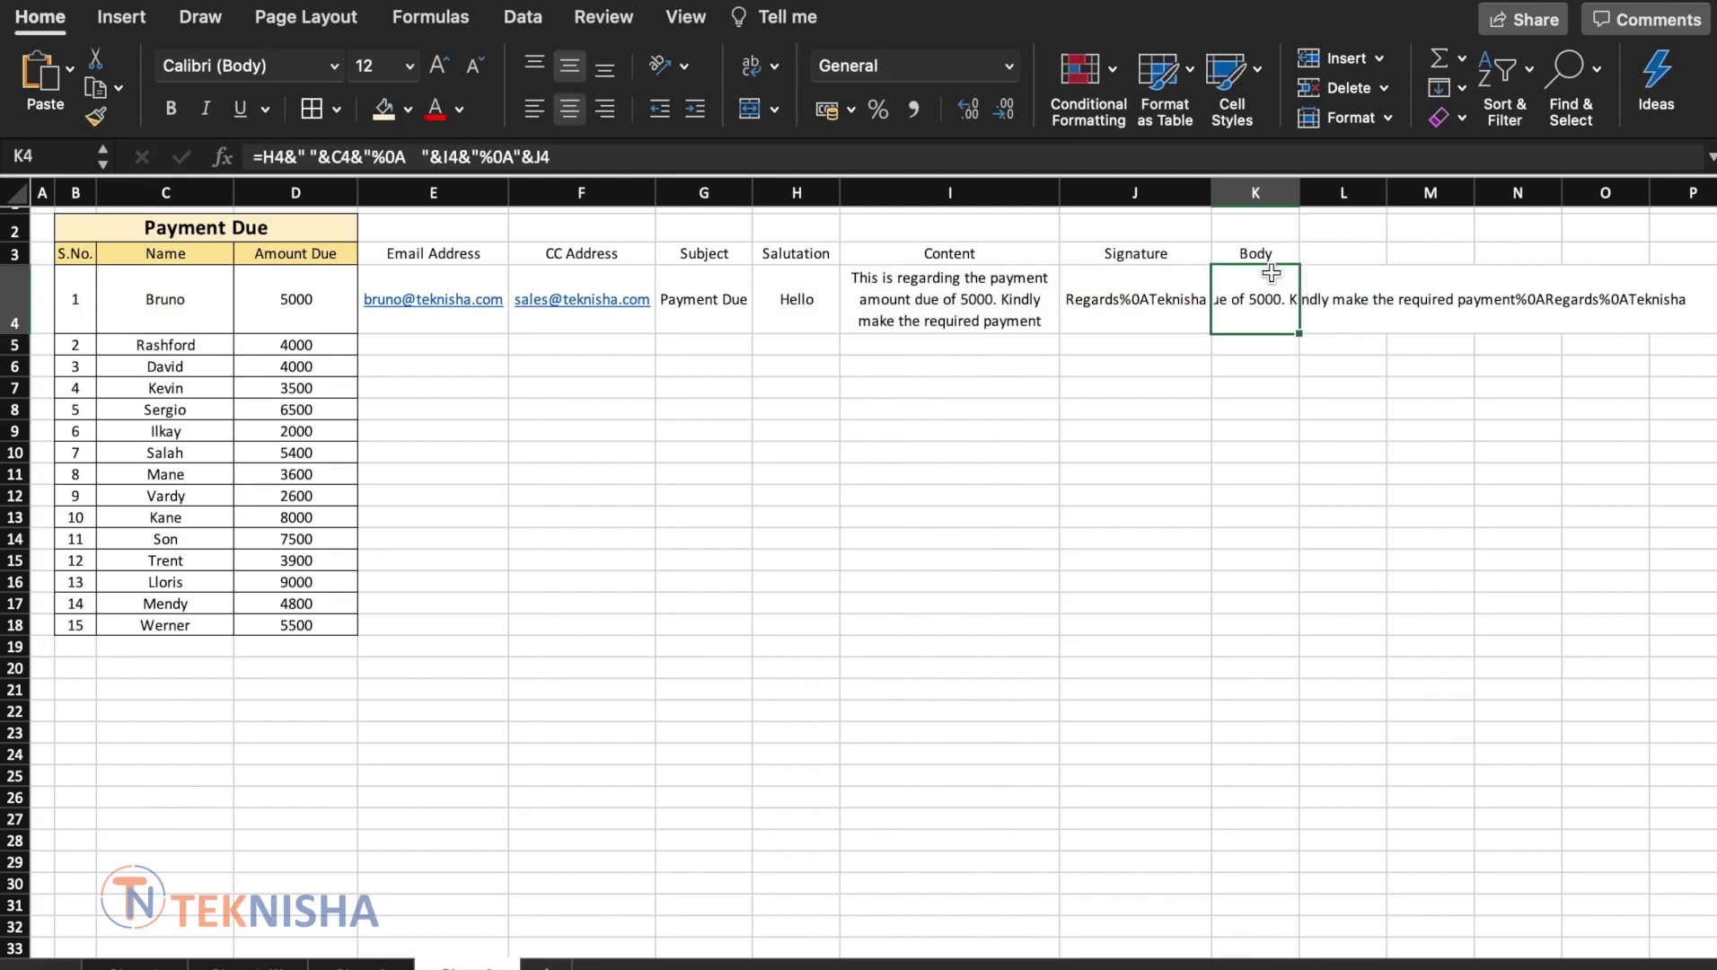
Widen column K and wrap the Body text in K4
{"action": "left_click_drag", "start_coordinate": [1299, 191], "coordinate": [1437, 189]}
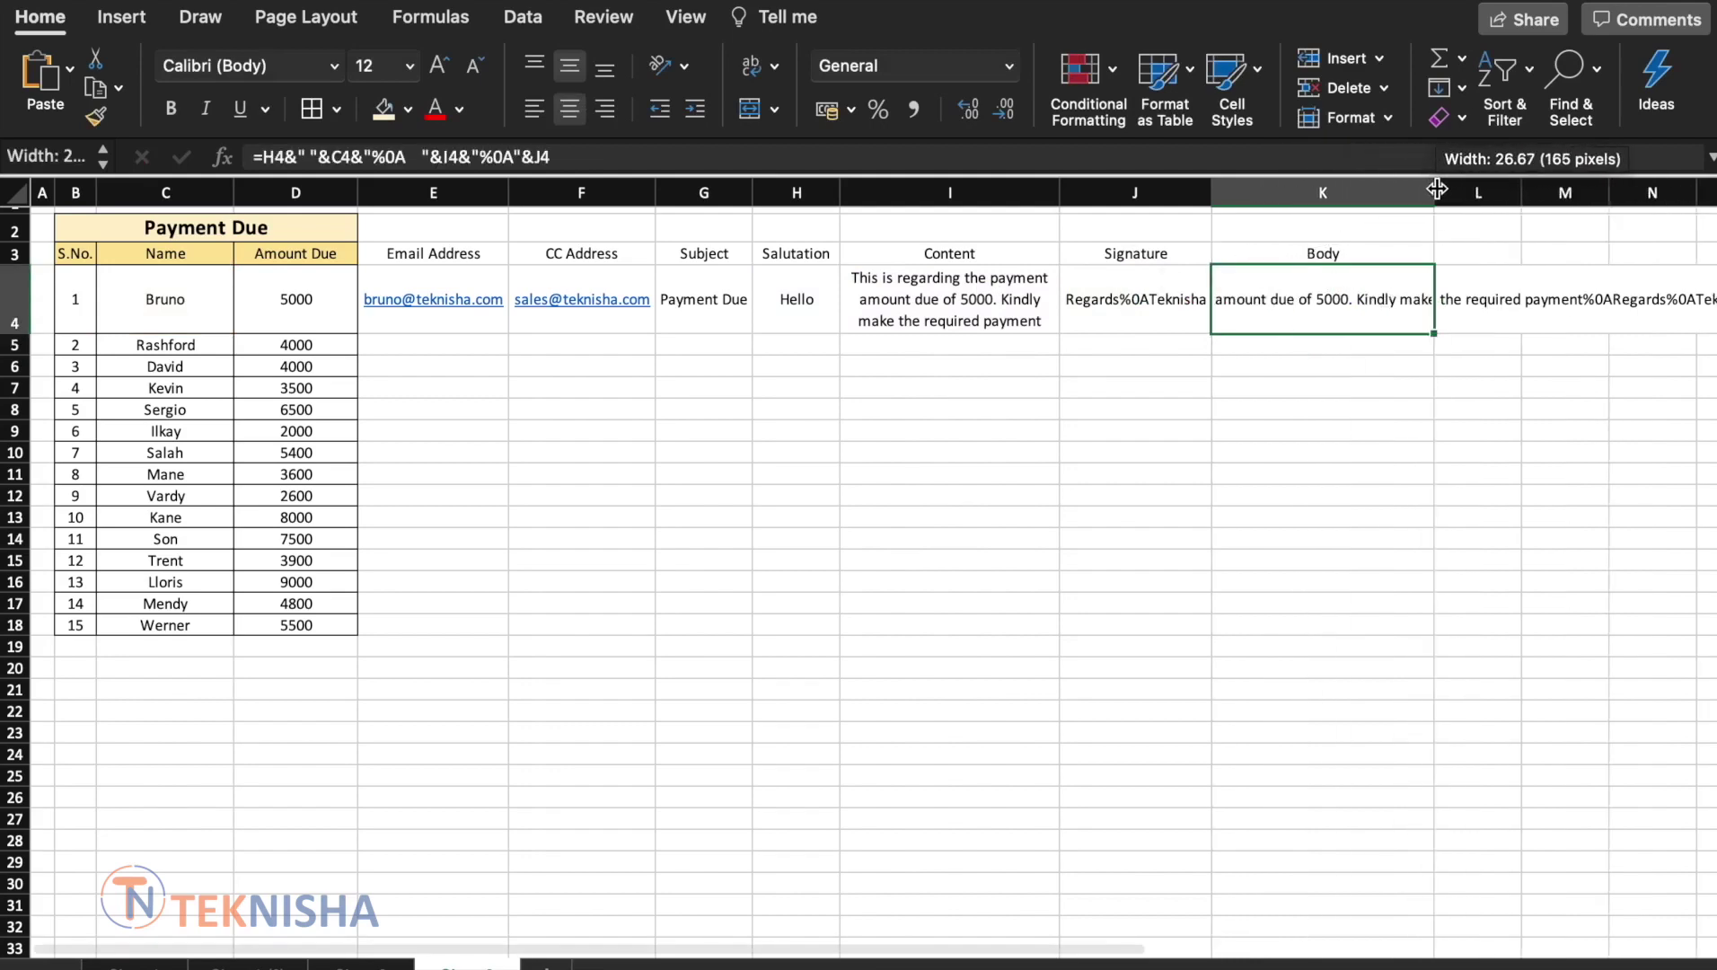
{"action": "left_click", "coordinate": [751, 65]}
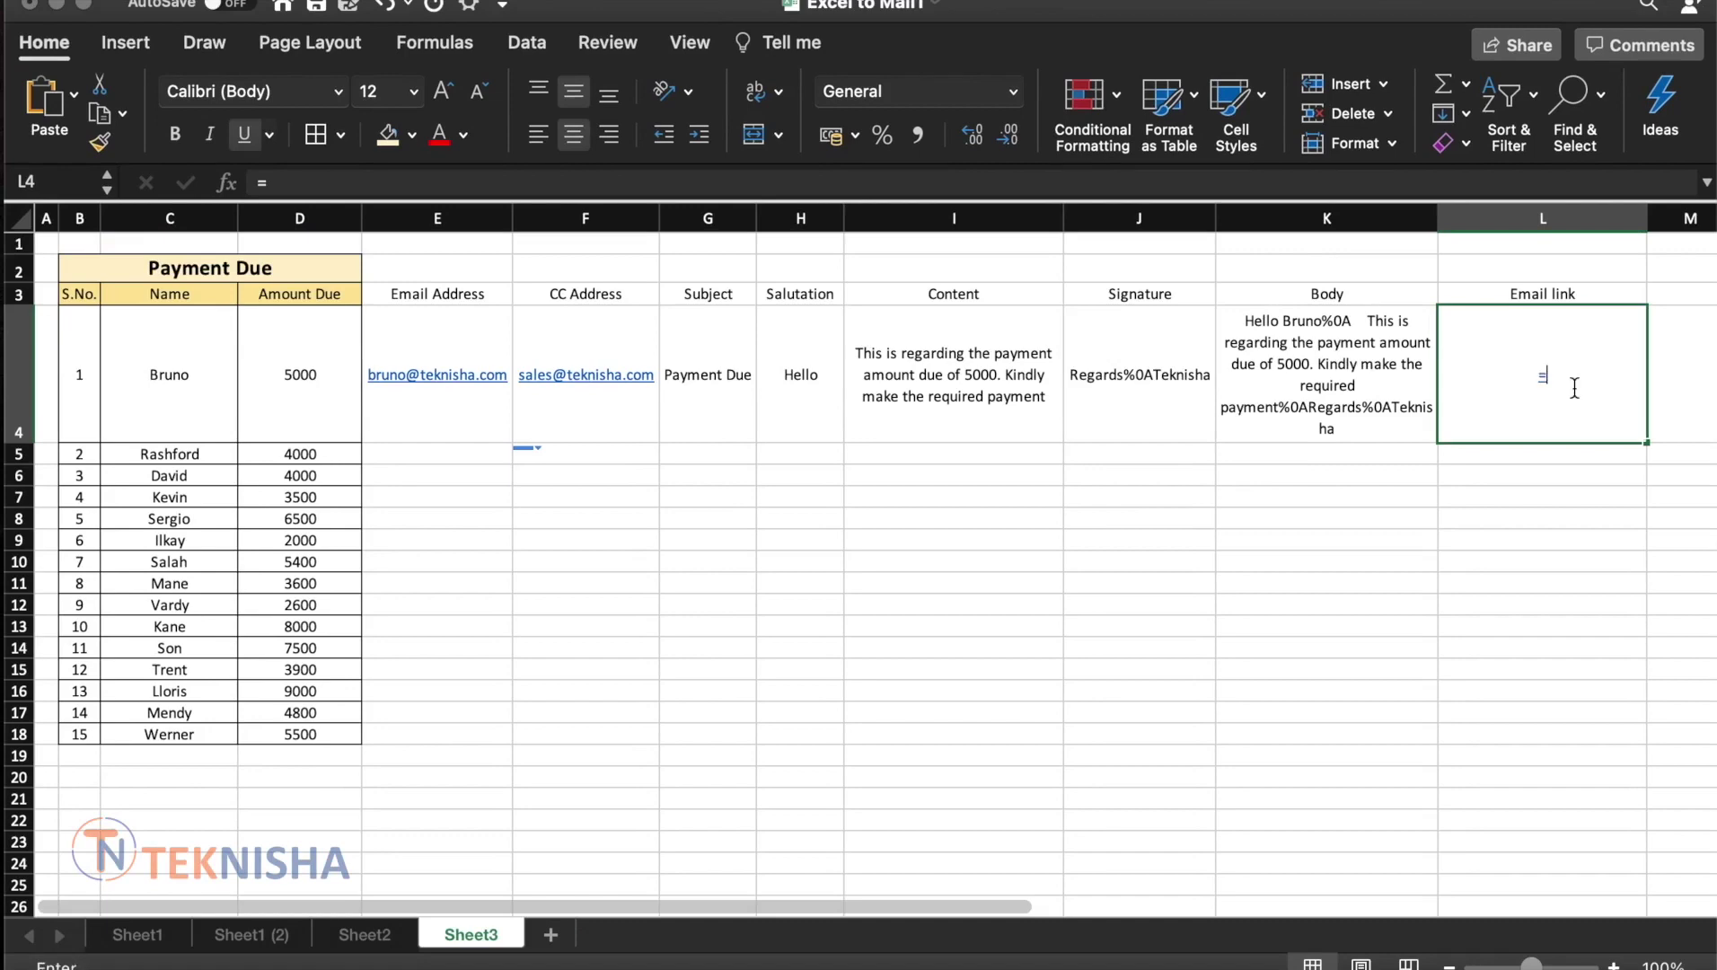
Start L4's formula =hyperlink("mailto:"&E4&"?cc="&F4&"&Subject="& for the email link
{"action": "type", "text": "=hyperlink("}
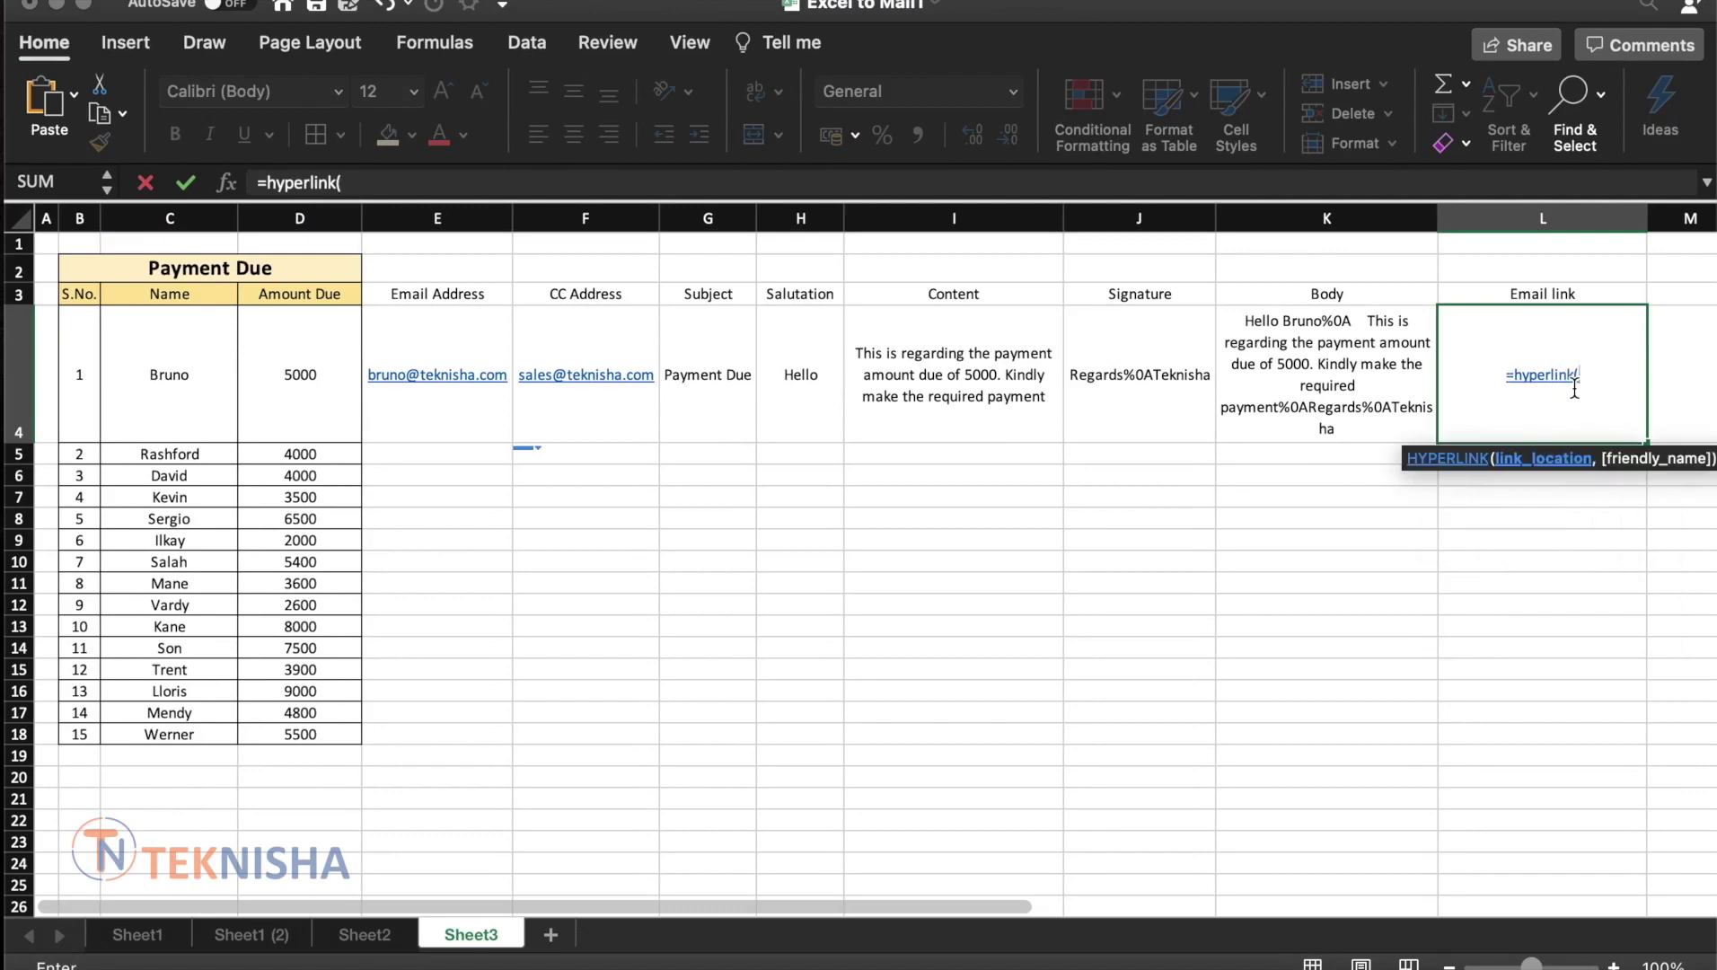
{"action": "type", "text": "\"mailt"}
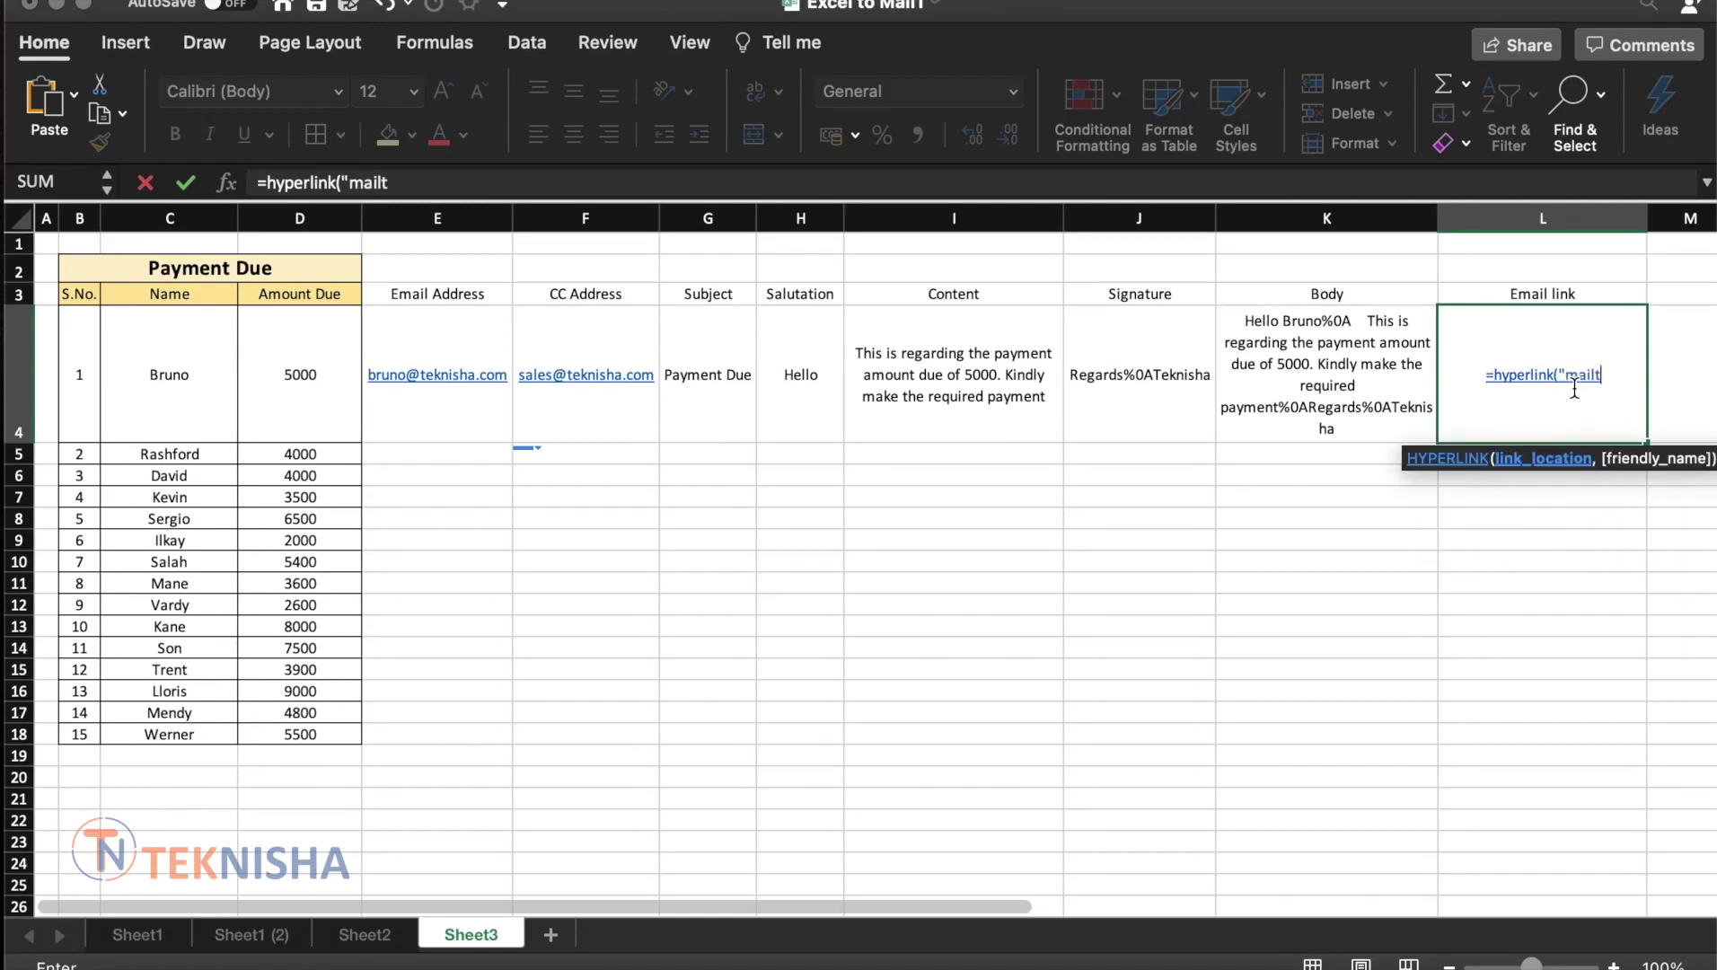
{"action": "type", "text": "o:\""}
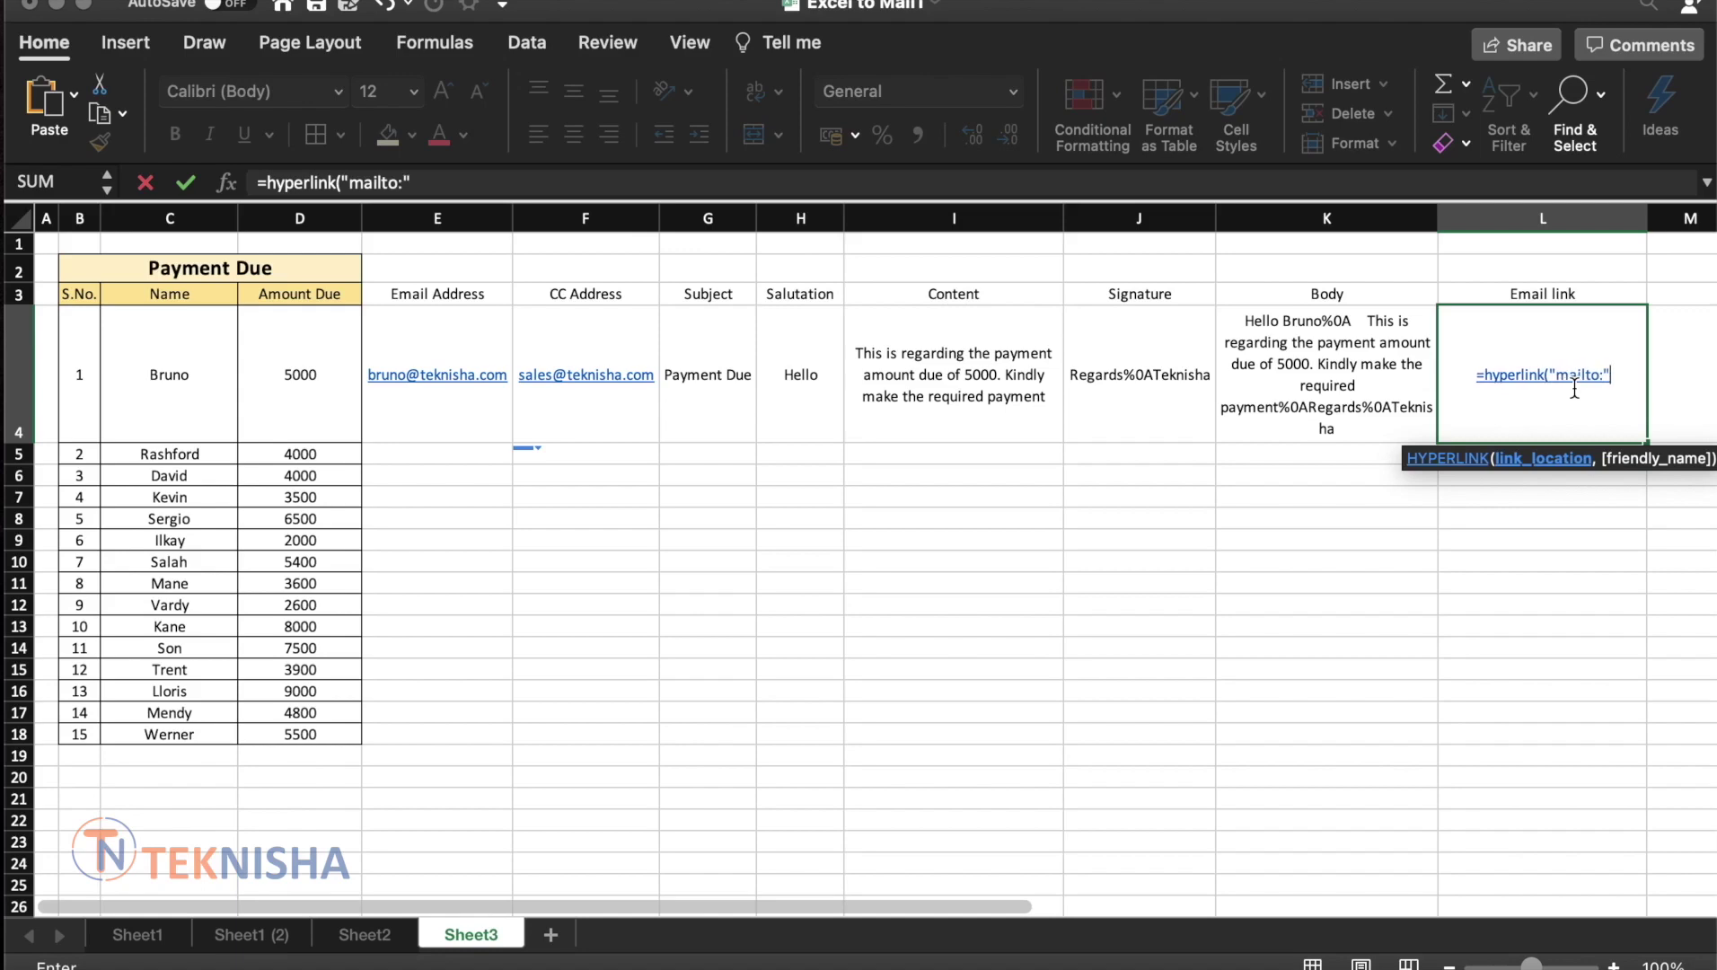
{"action": "type", "text": "&"}
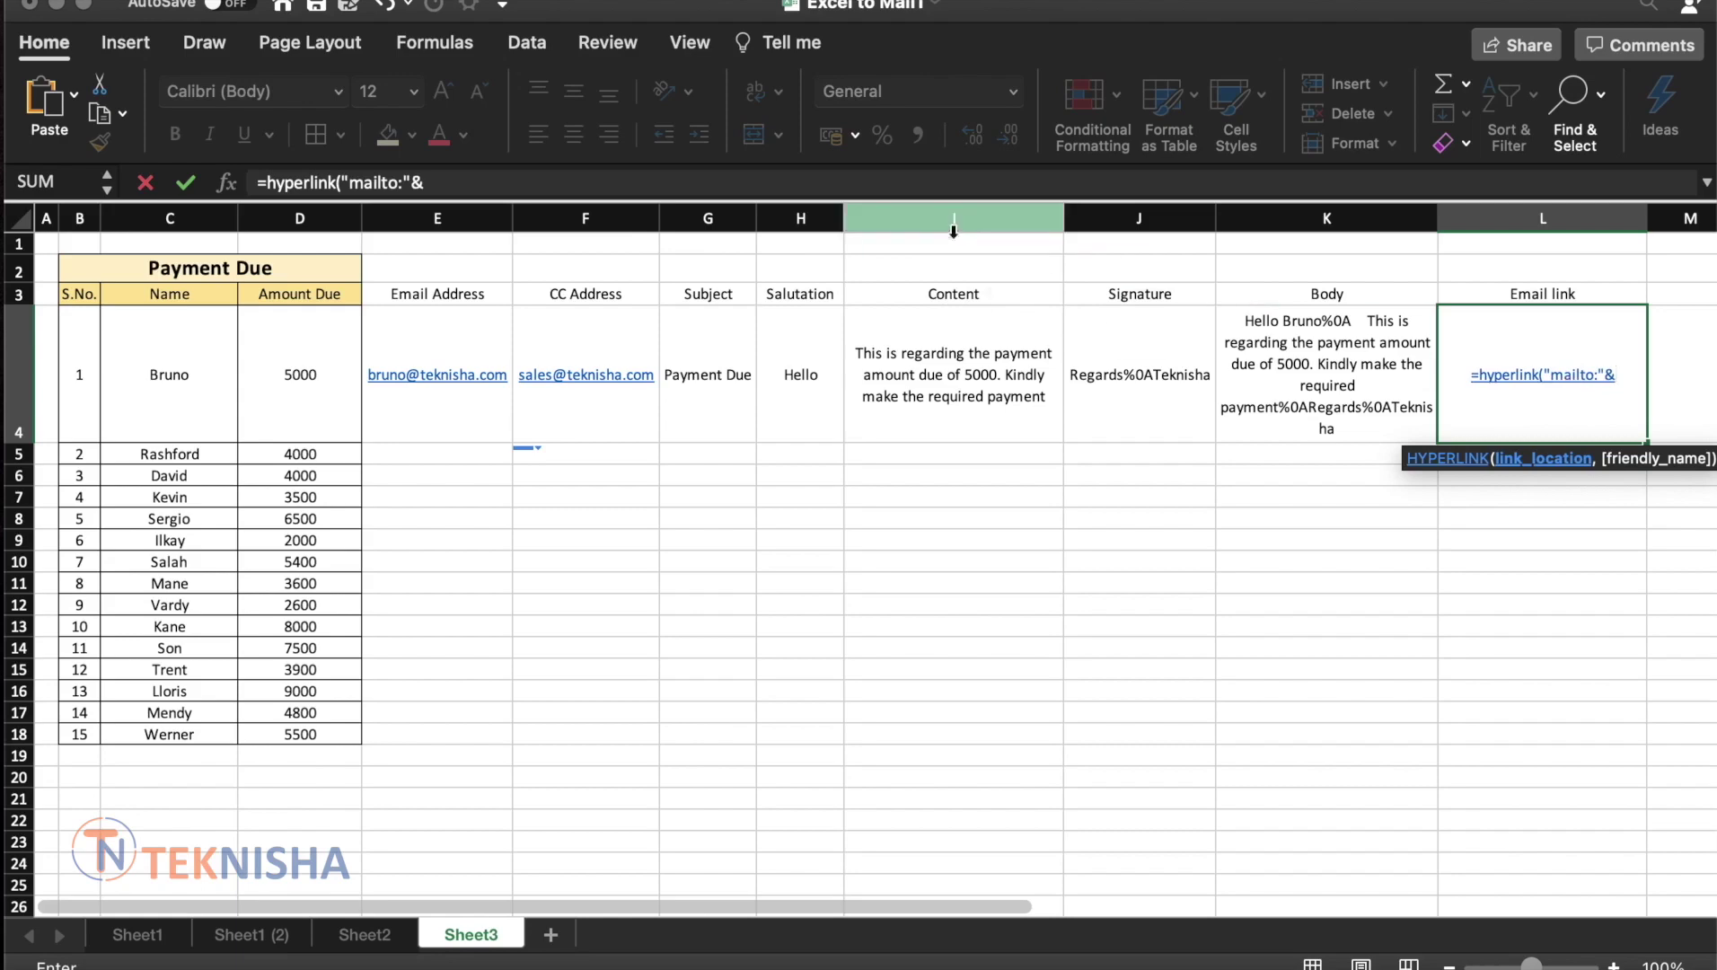
{"action": "left_click", "coordinate": [447, 338]}
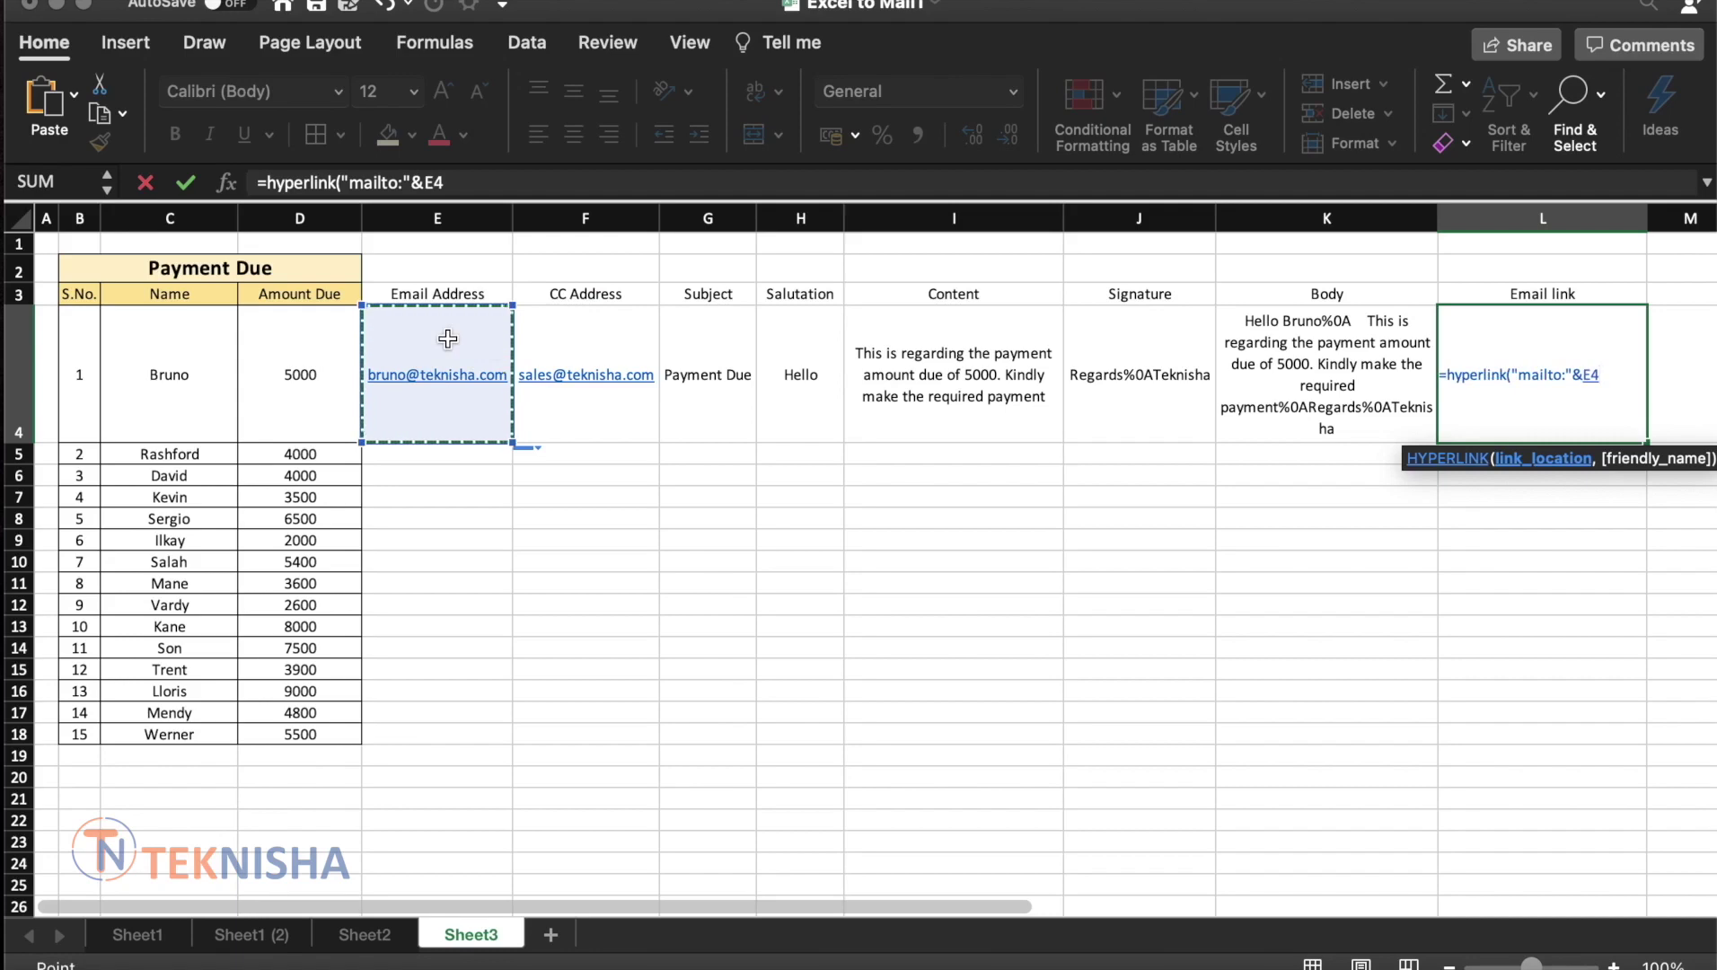
{"action": "type", "text": "&\""}
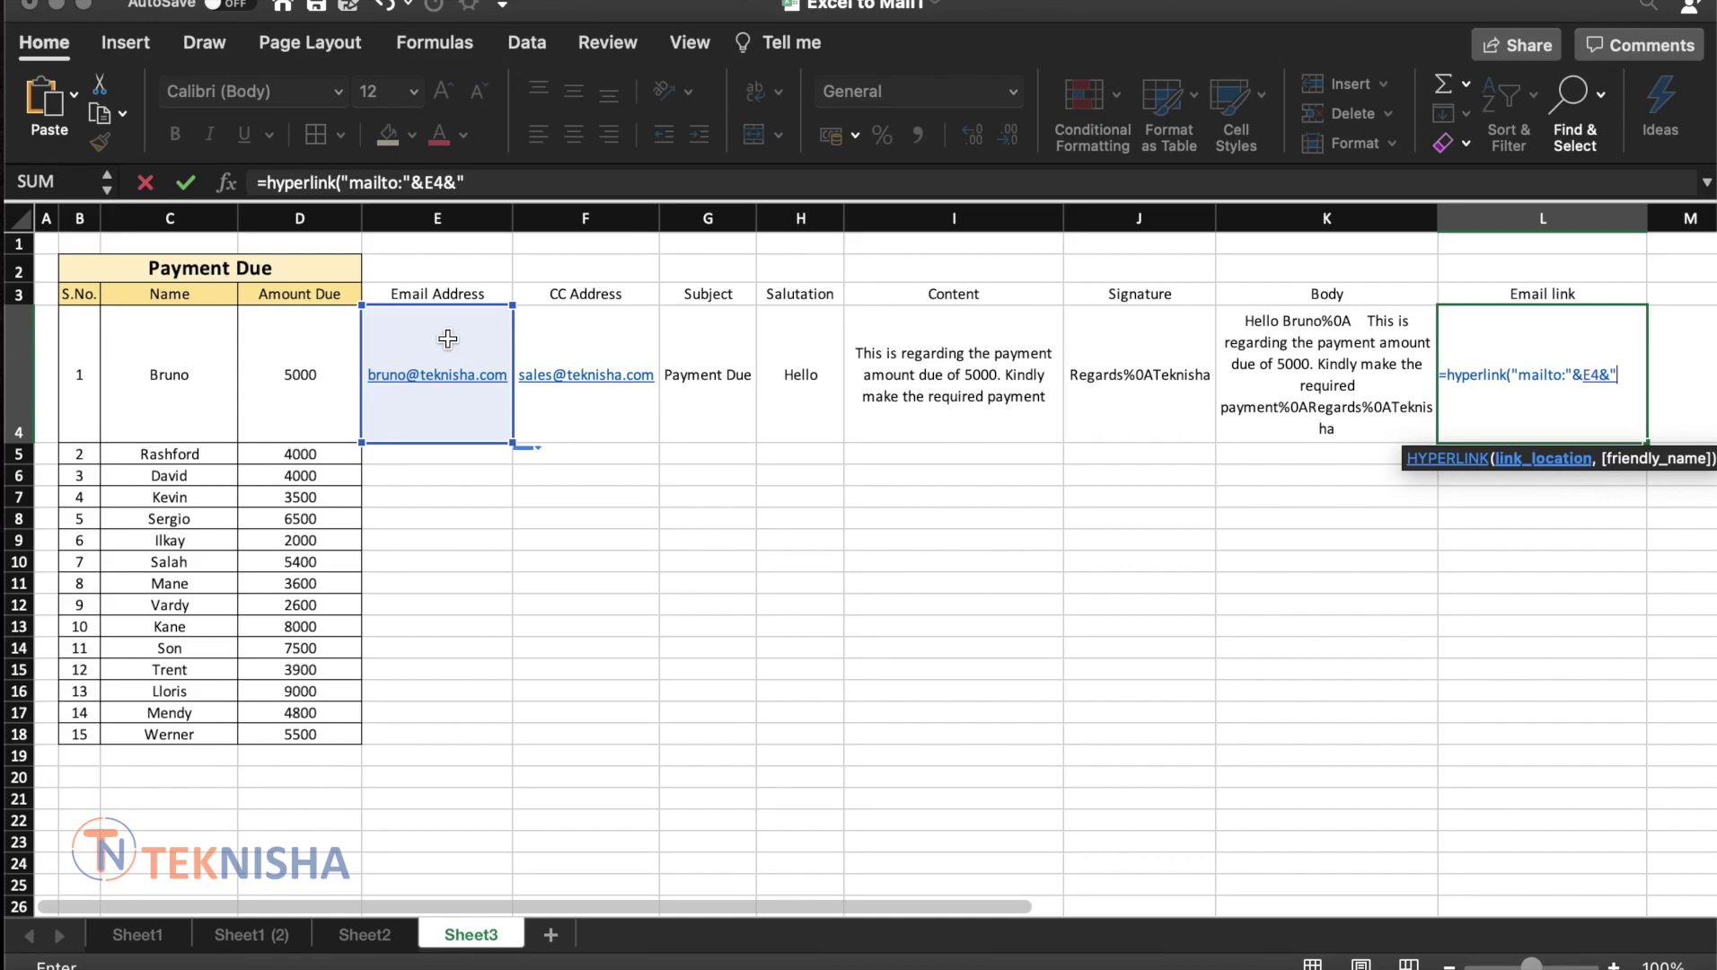
{"action": "type", "text": "?cc="}
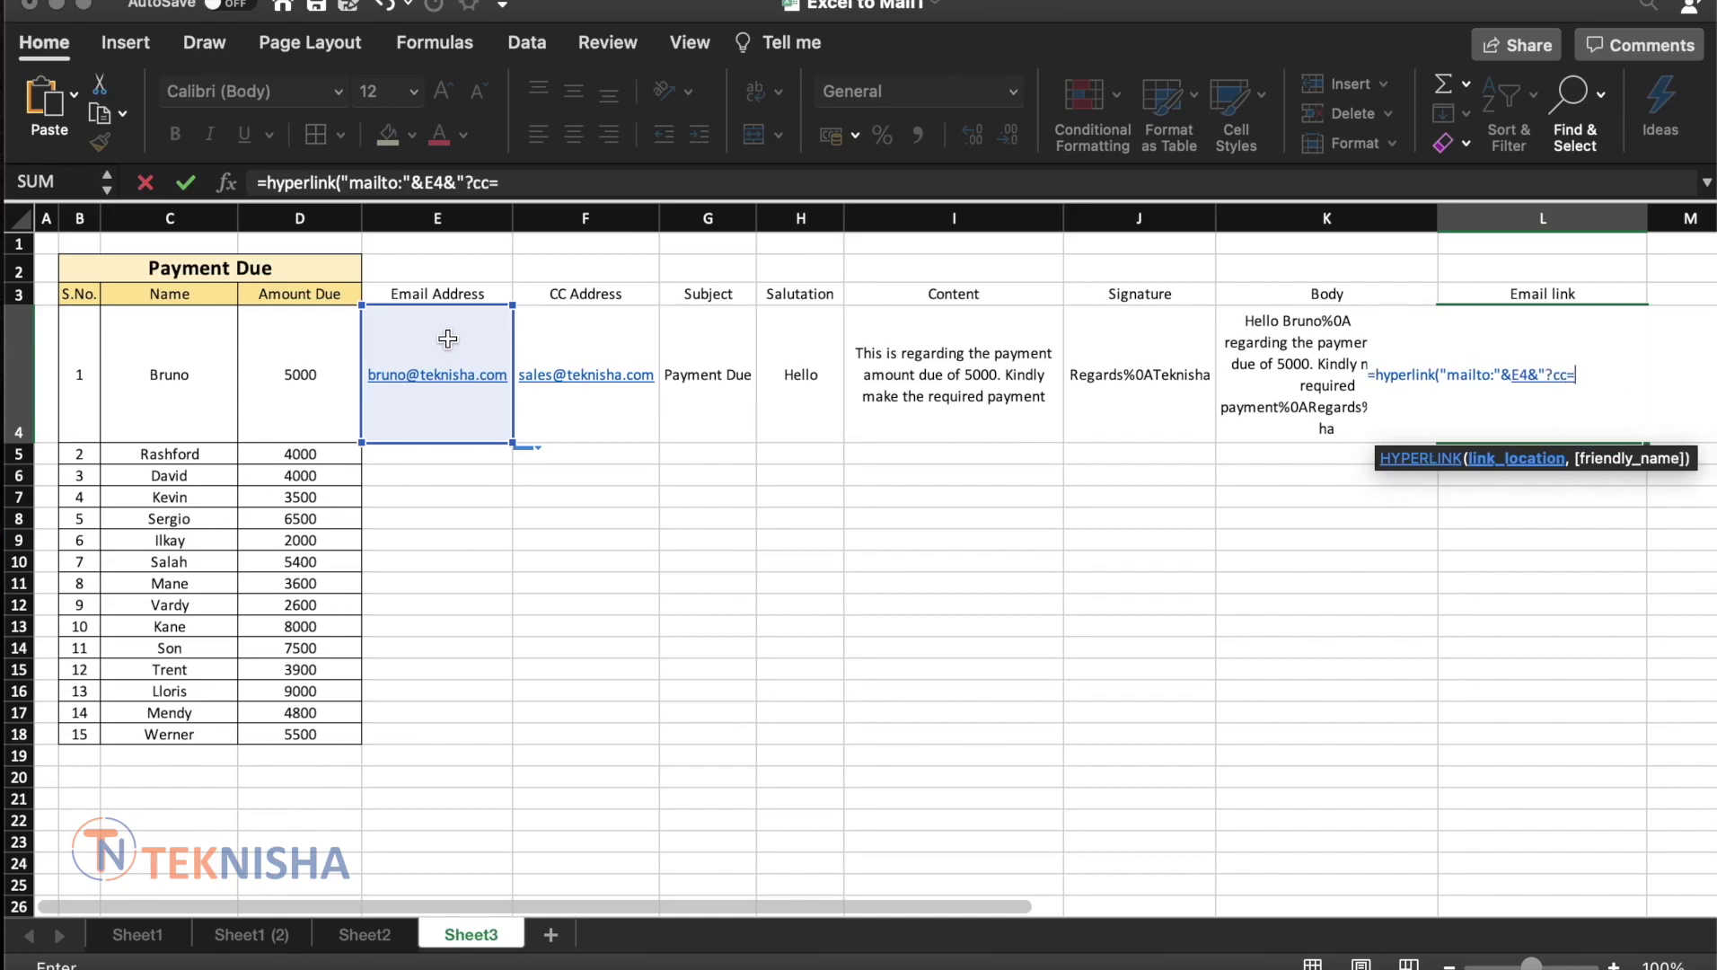
{"action": "type", "text": "\"&"}
{"action": "left_click", "coordinate": [618, 341]}
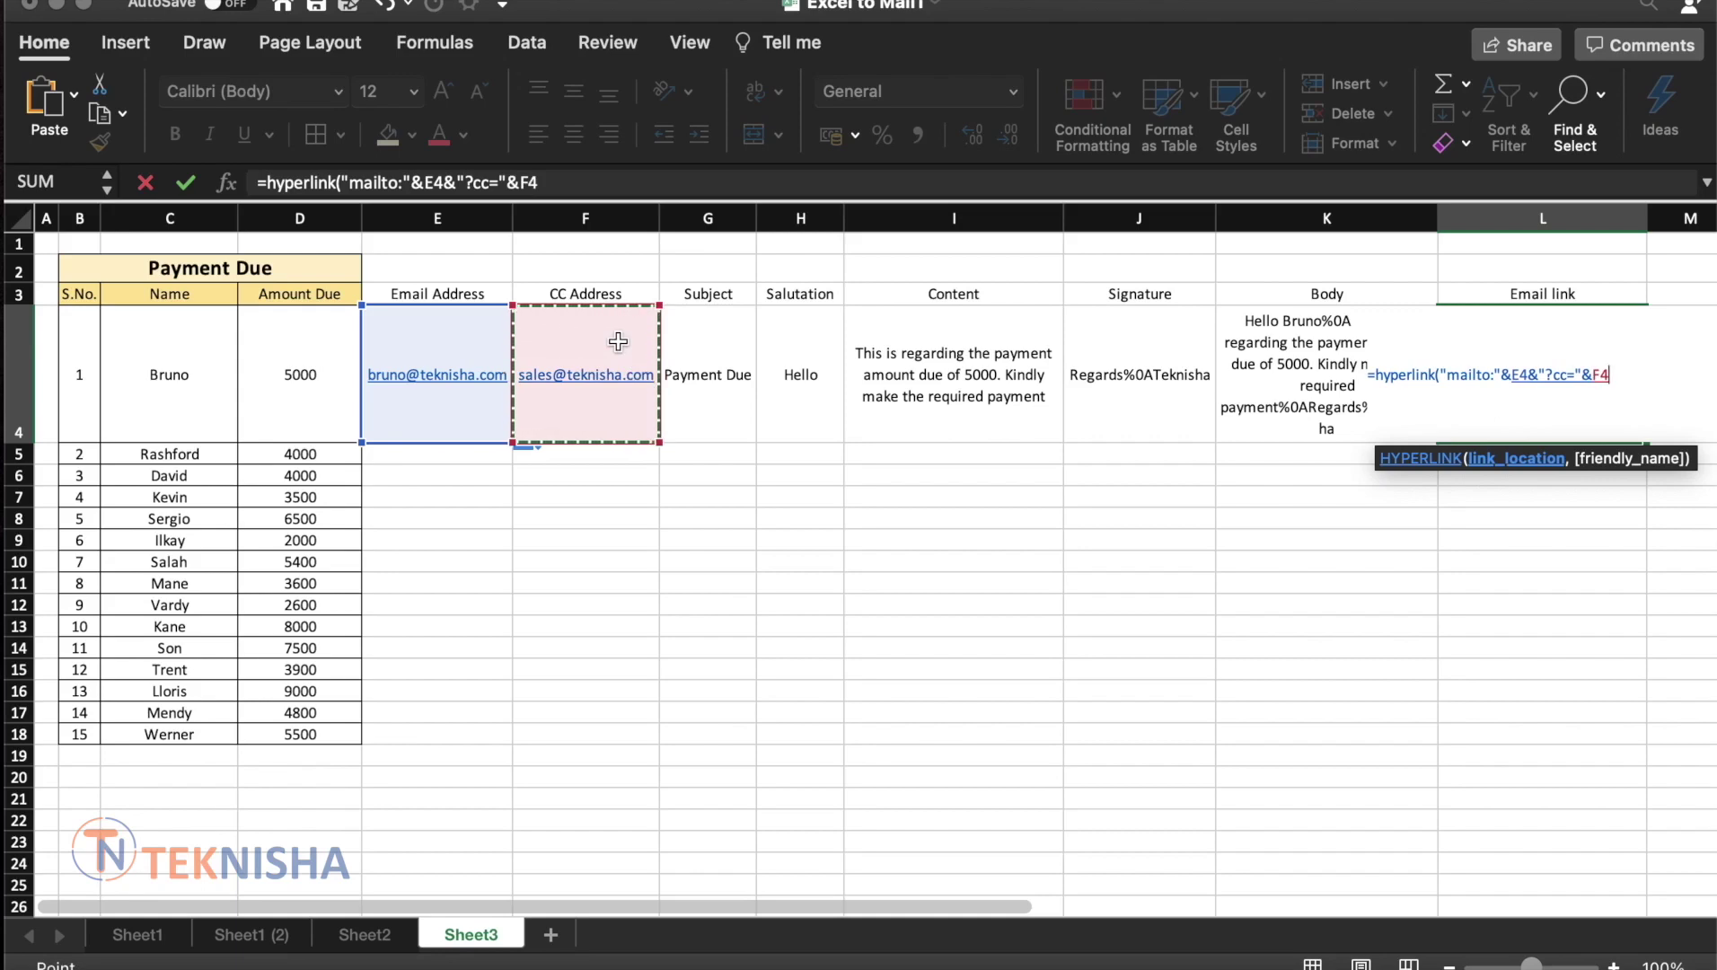
{"action": "type", "text": "&"}
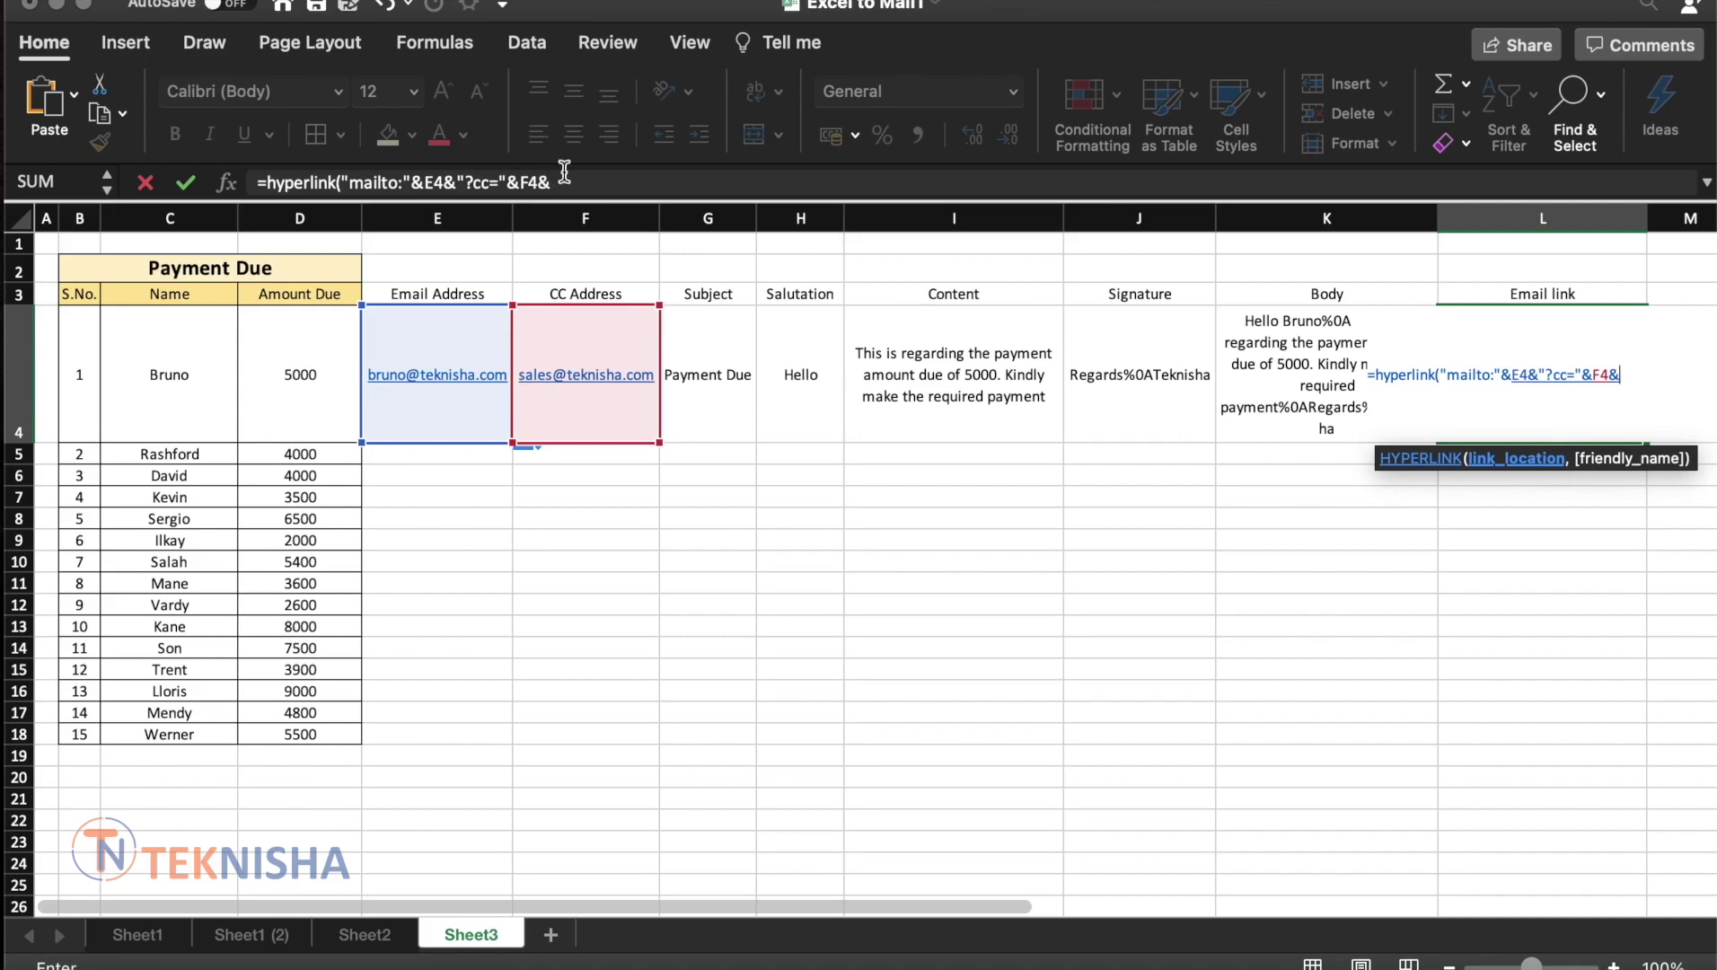
{"action": "type", "text": "\"&Subject=\"&"}
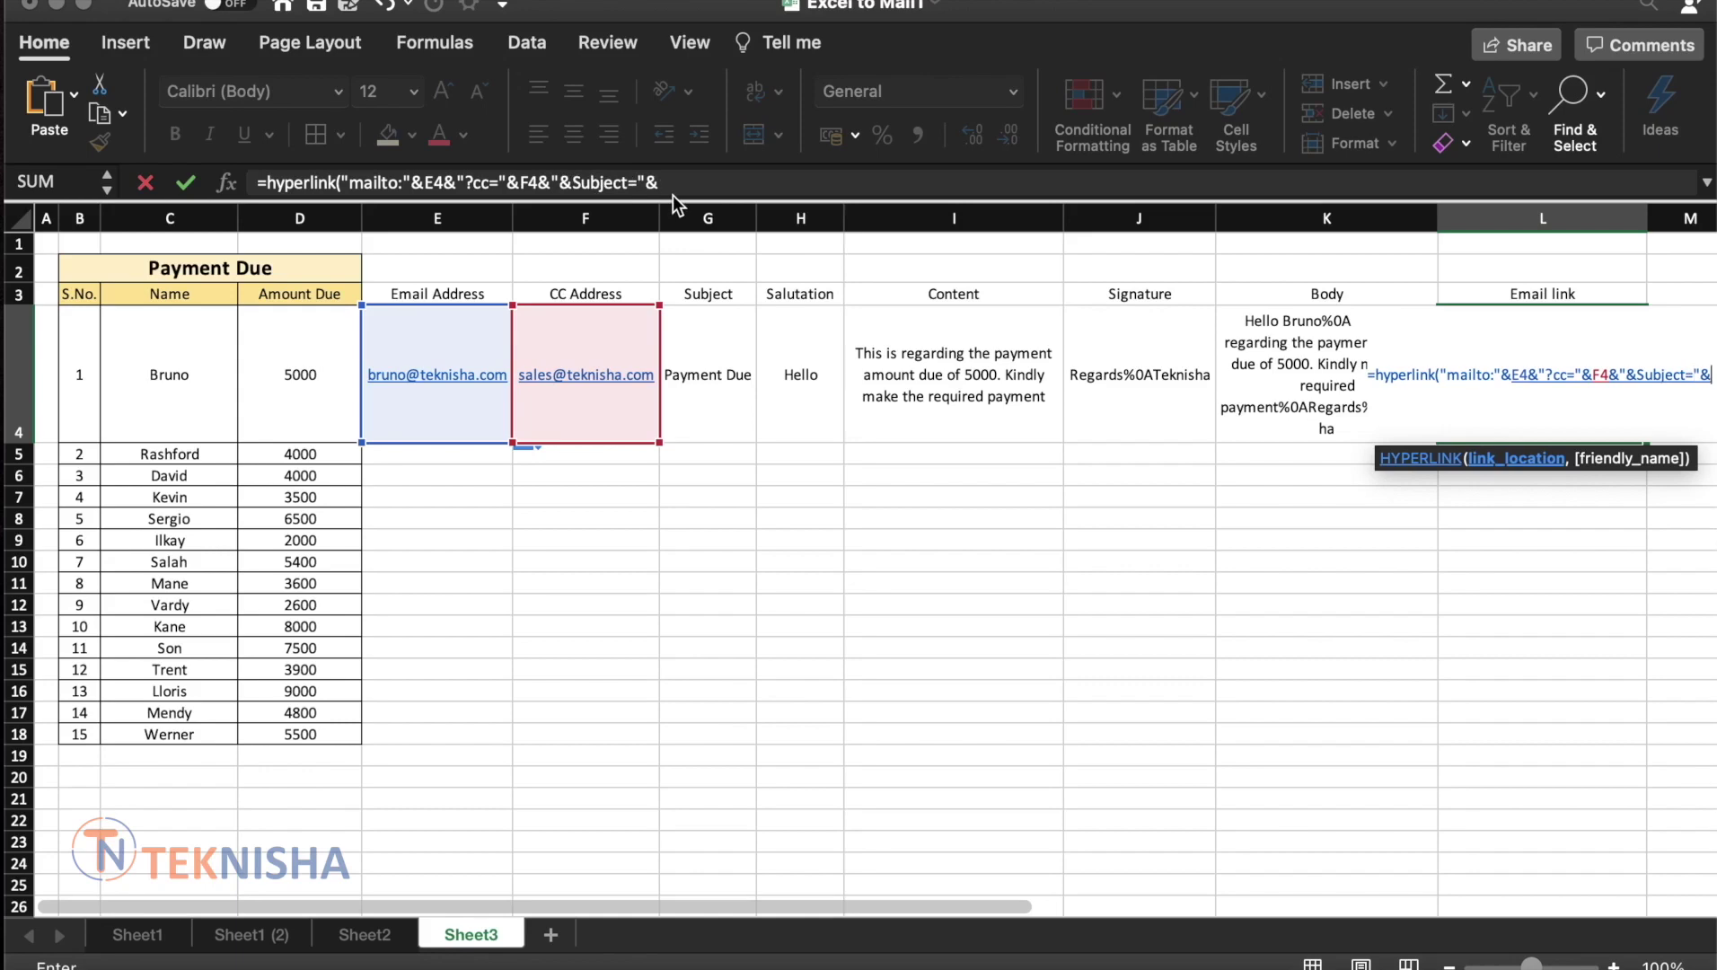
Finish L4's HYPERLINK formula with the G4 subject and K4 body, labelled "Email Link"
{"action": "left_click", "coordinate": [717, 341]}
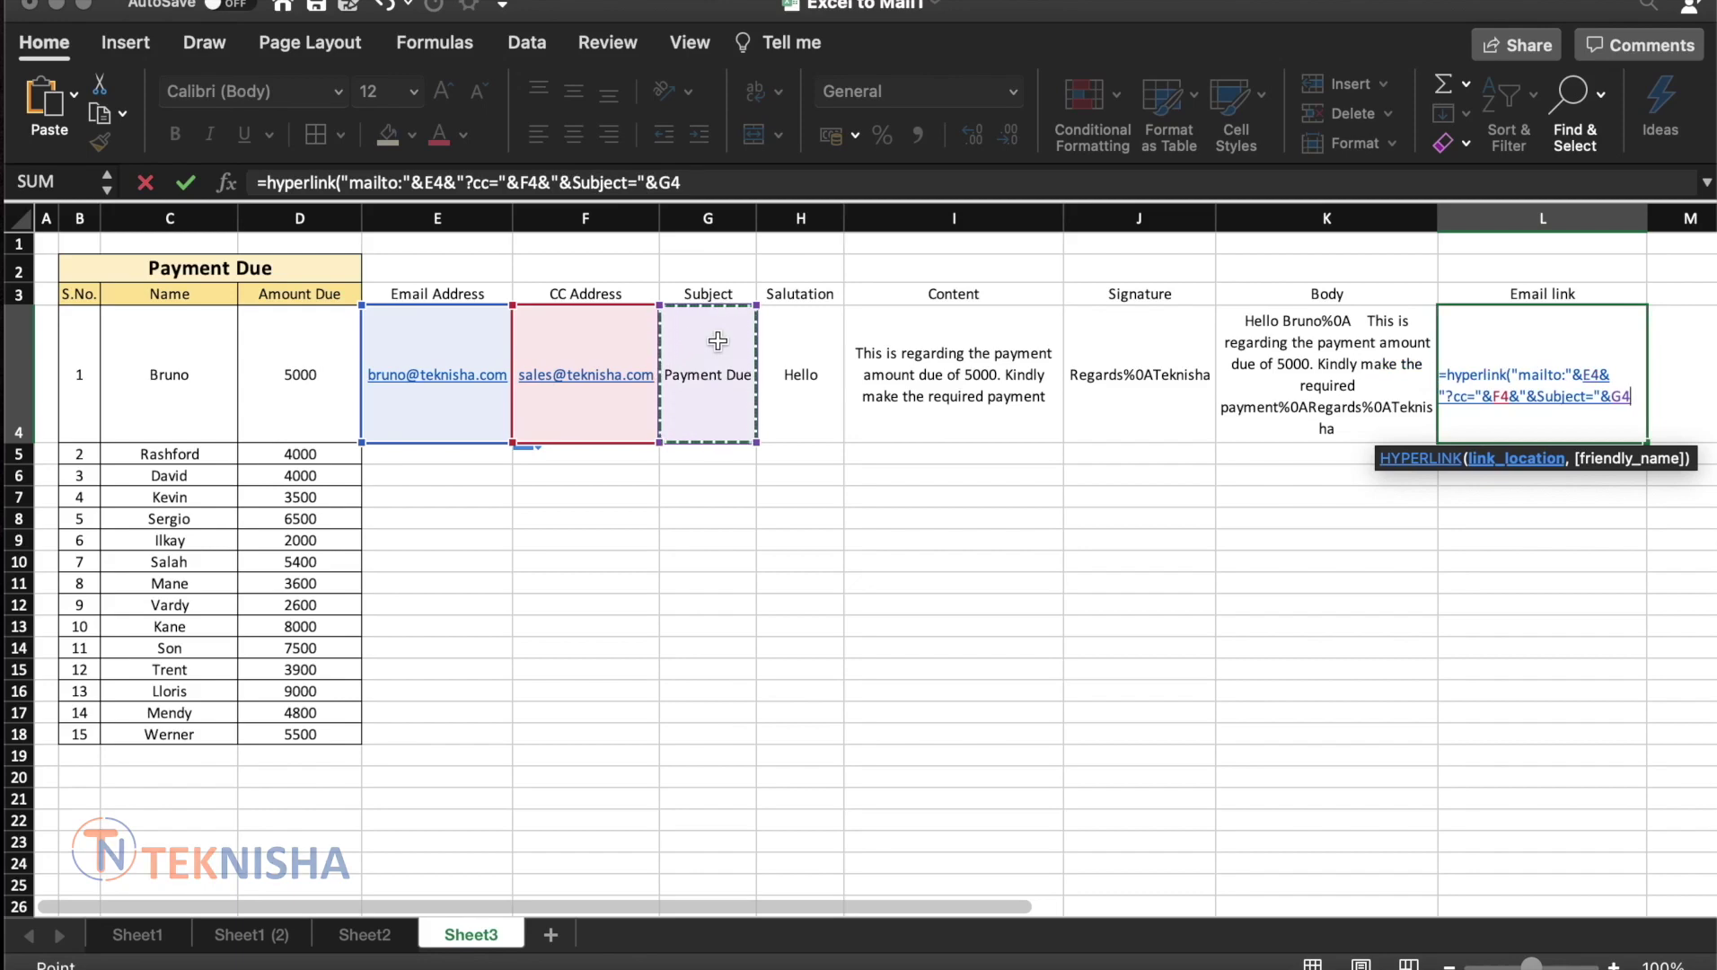
{"action": "type", "text": "&"}
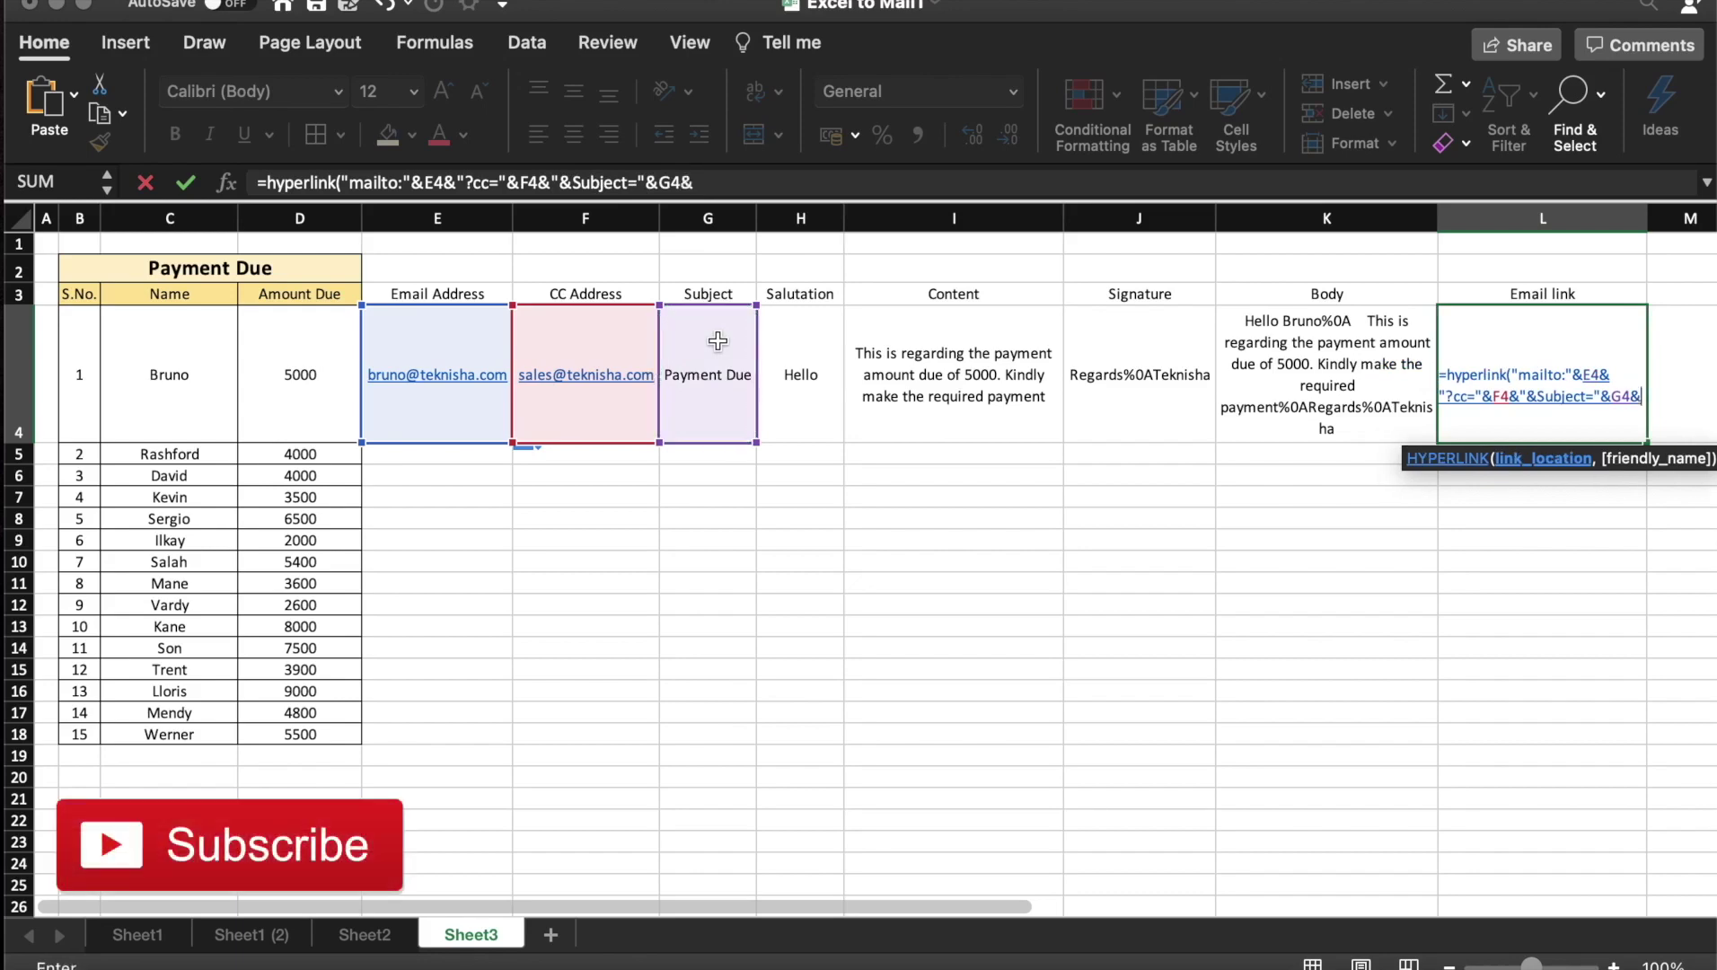
{"action": "type", "text": "\"&body="}
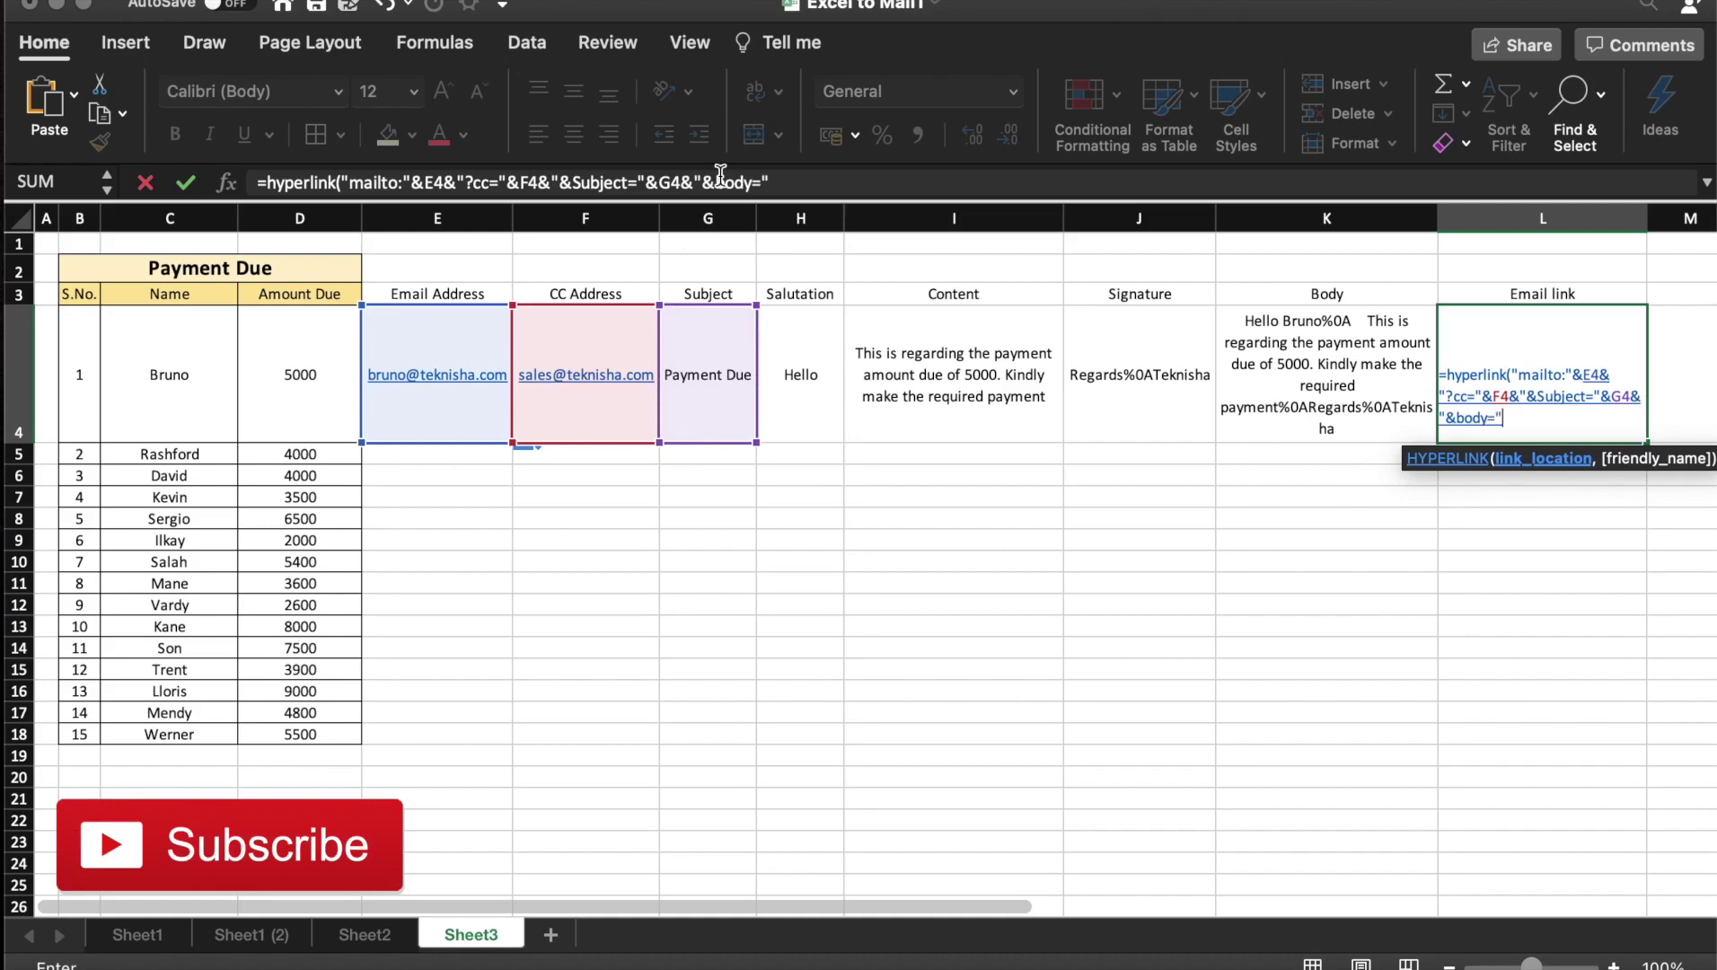
{"action": "type", "text": "&"}
{"action": "left_click", "coordinate": [1382, 355]}
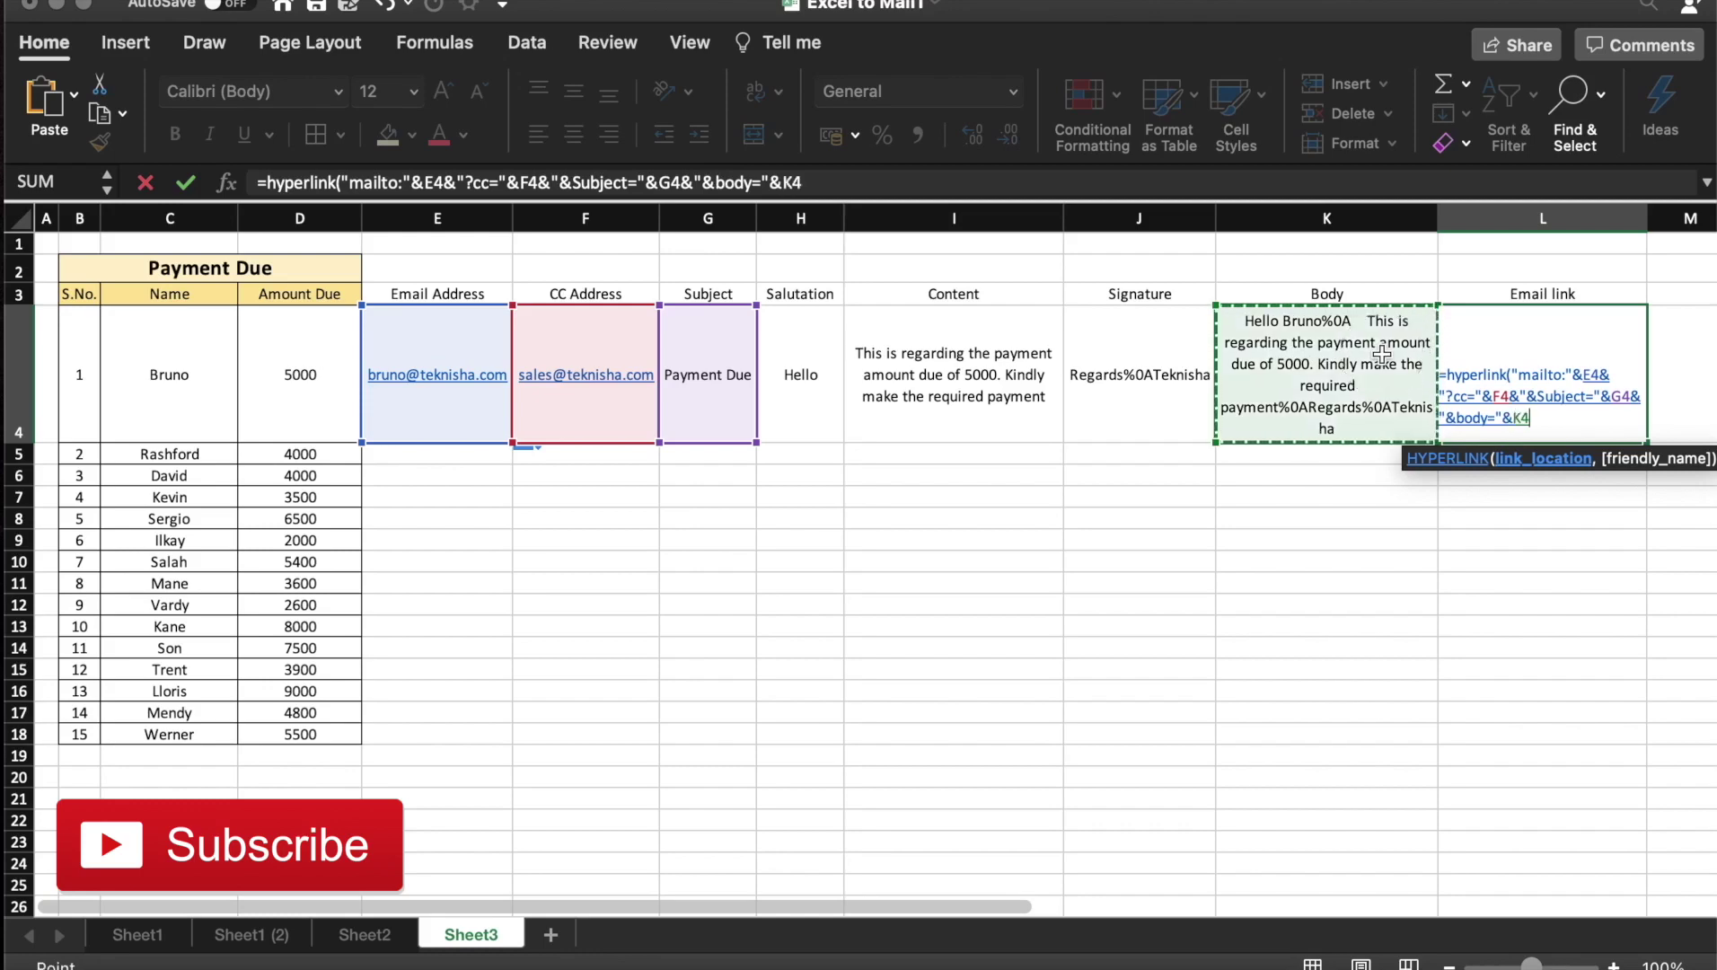
{"action": "left_click", "coordinate": [930, 182]}
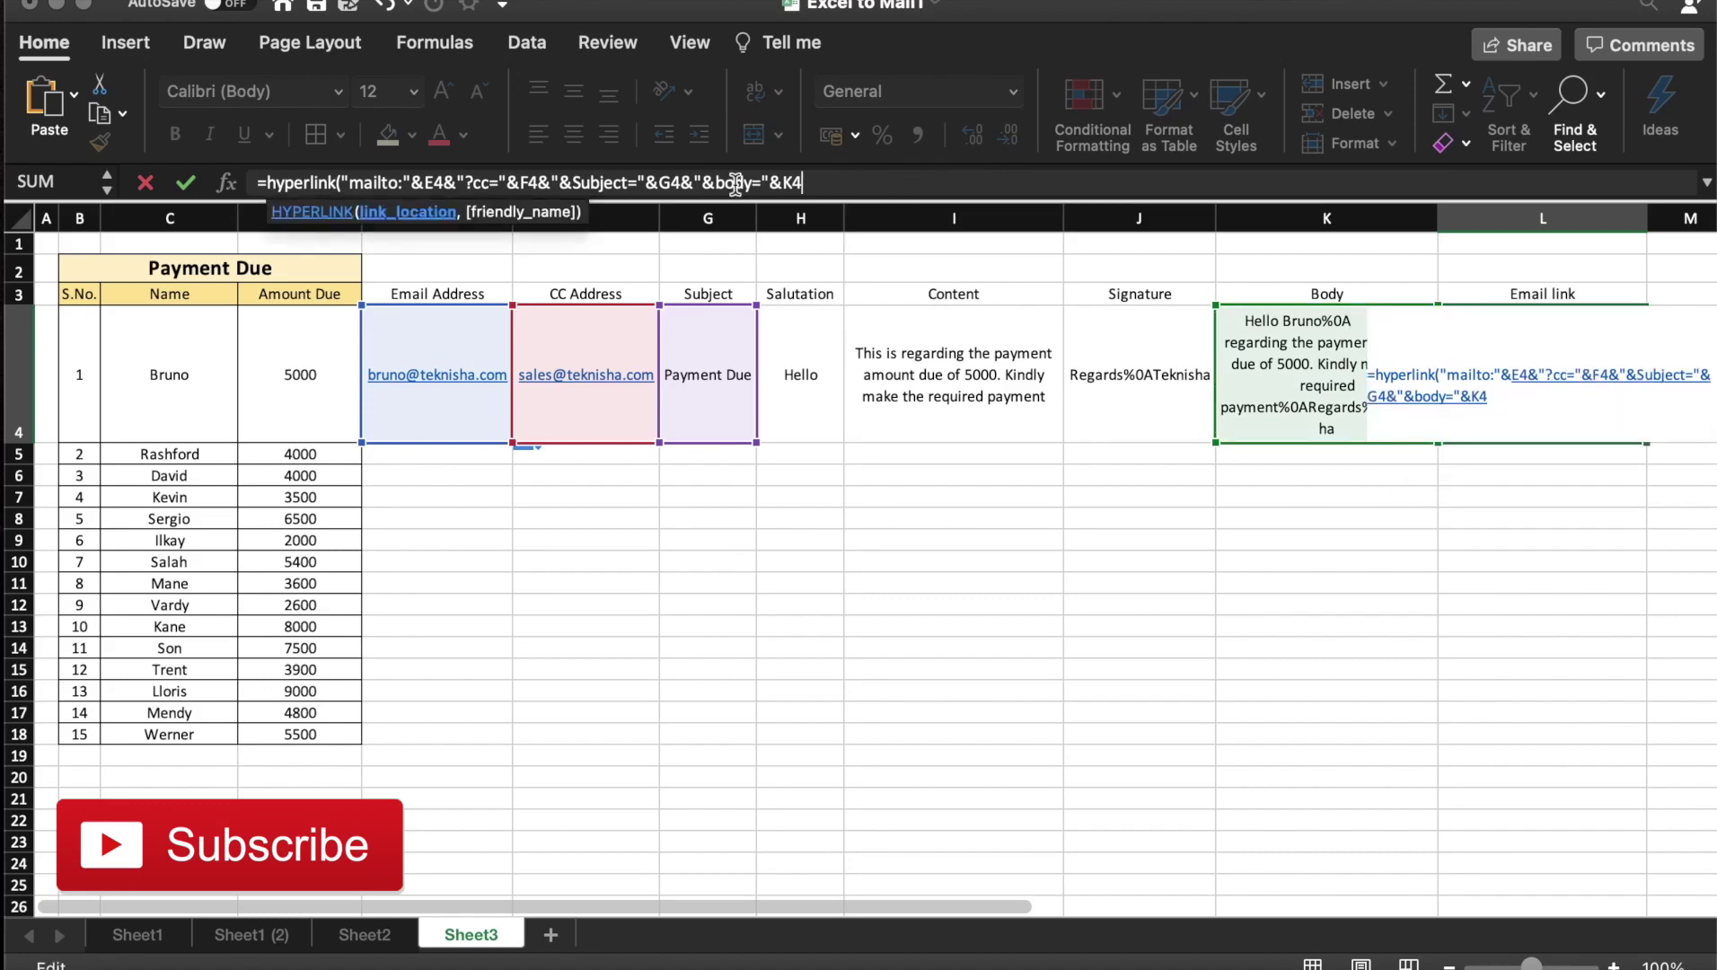
{"action": "type", "text": ","}
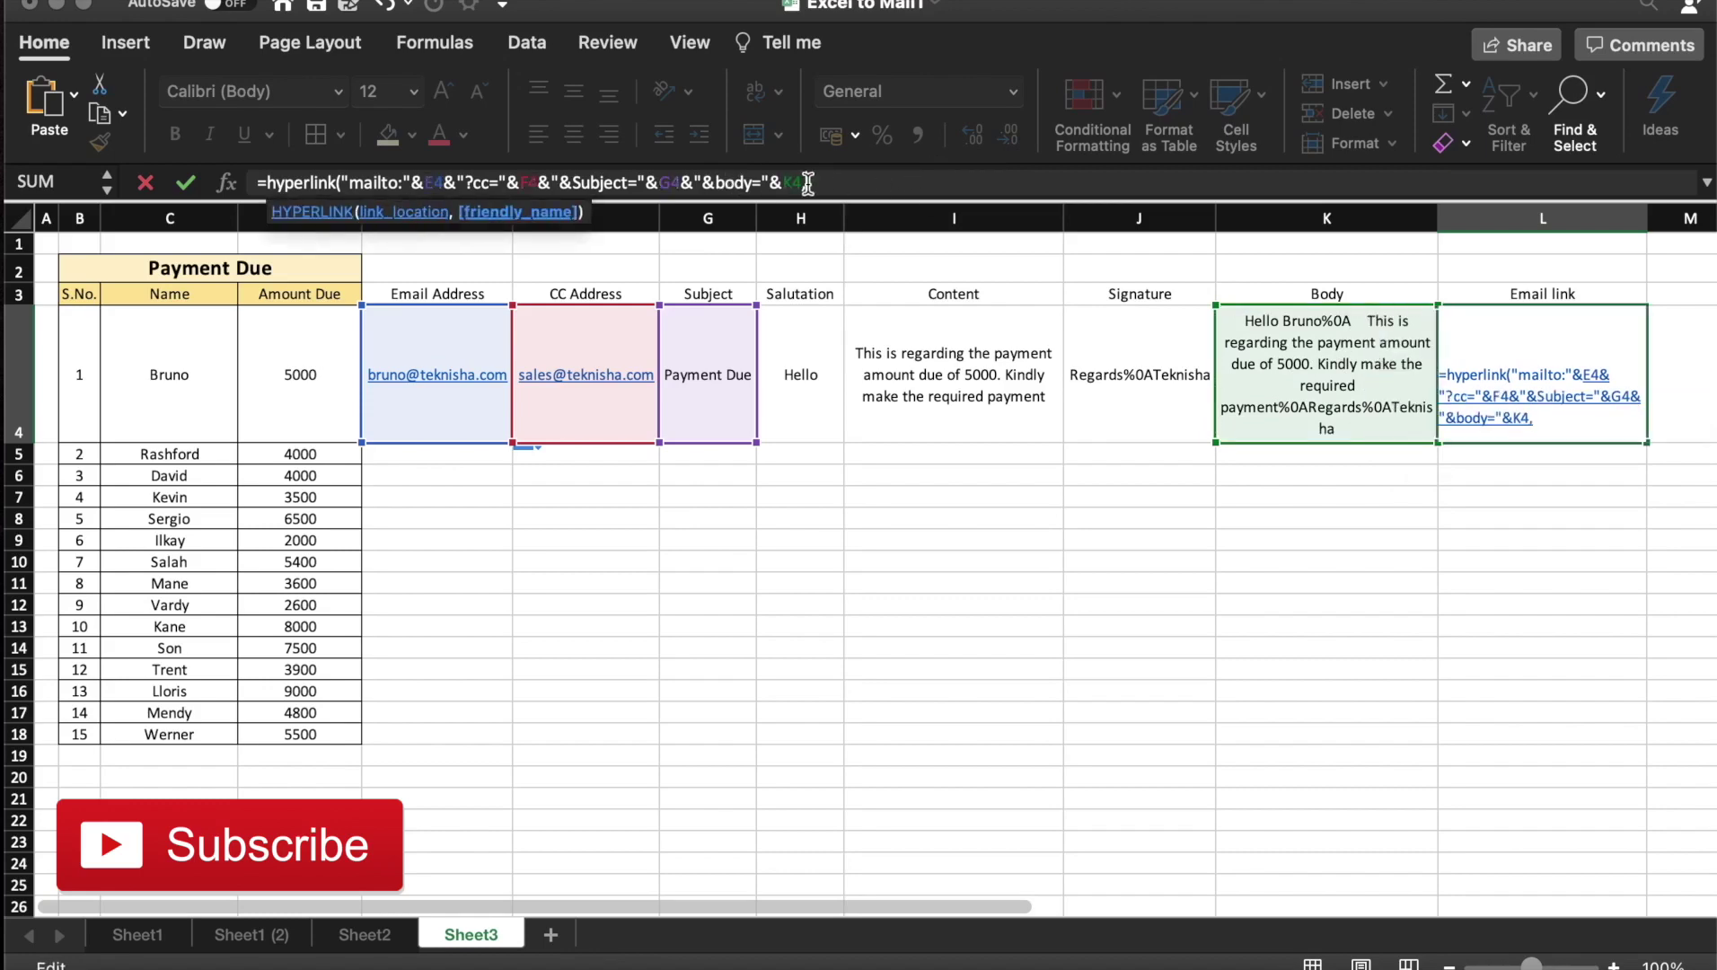
{"action": "type", "text": "\"Email Link"}
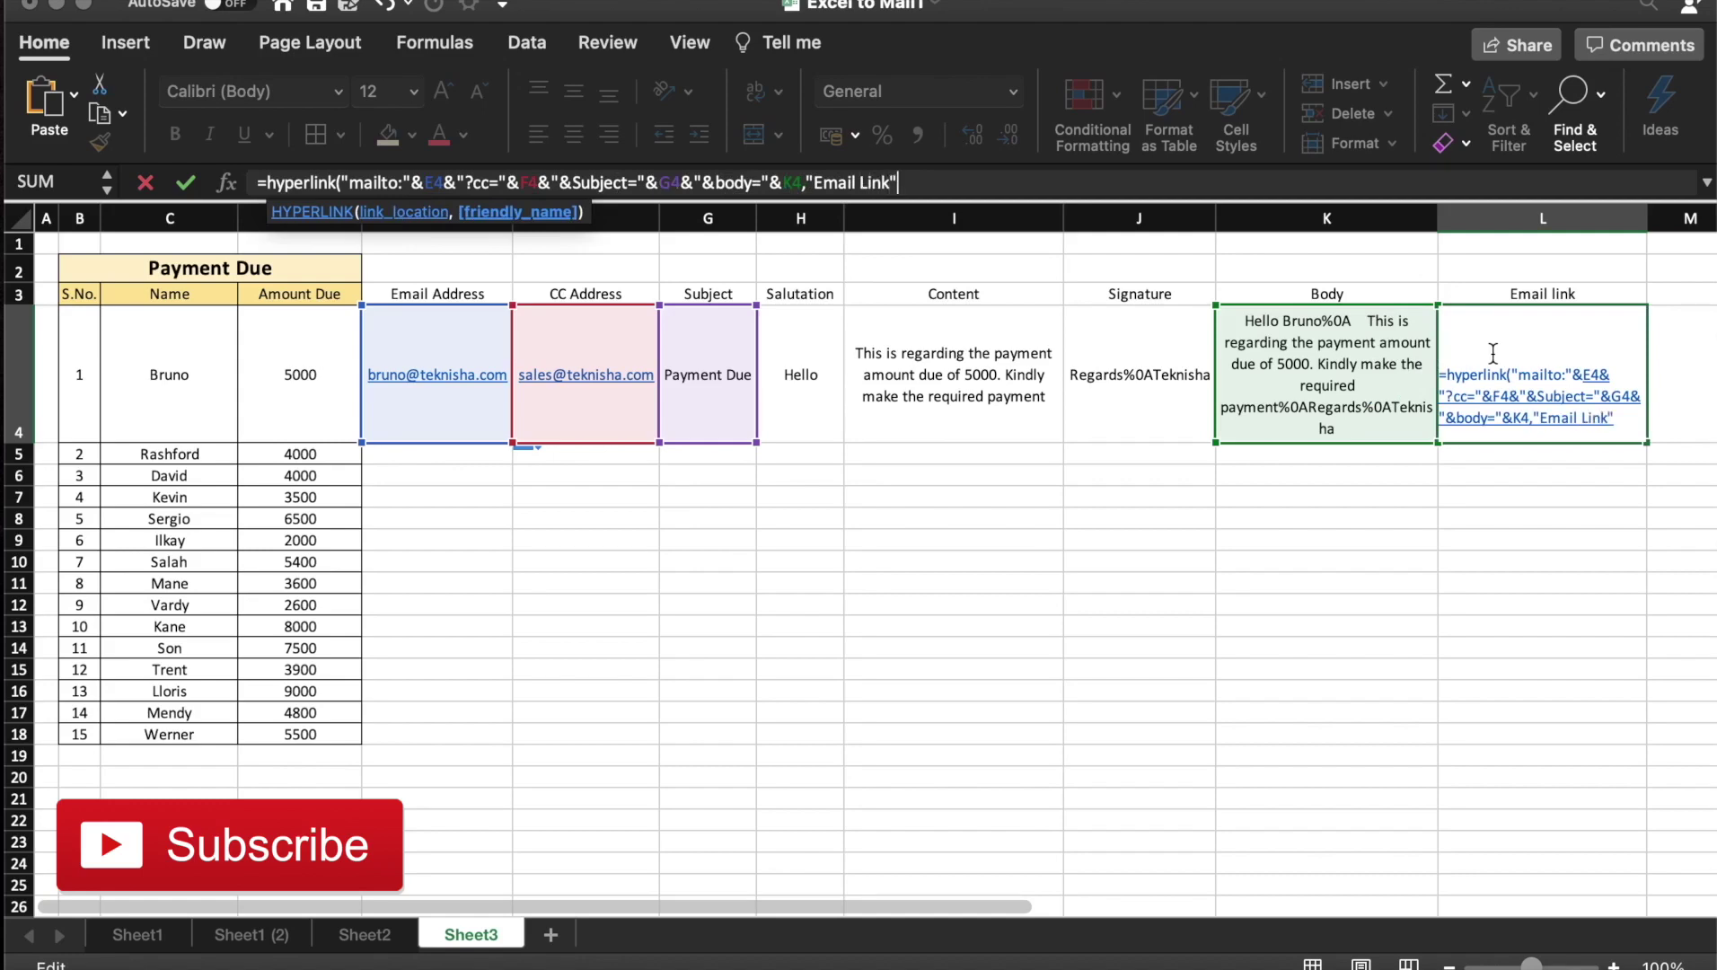
{"action": "type", "text": "\")"}
{"action": "key", "text": "Return"}
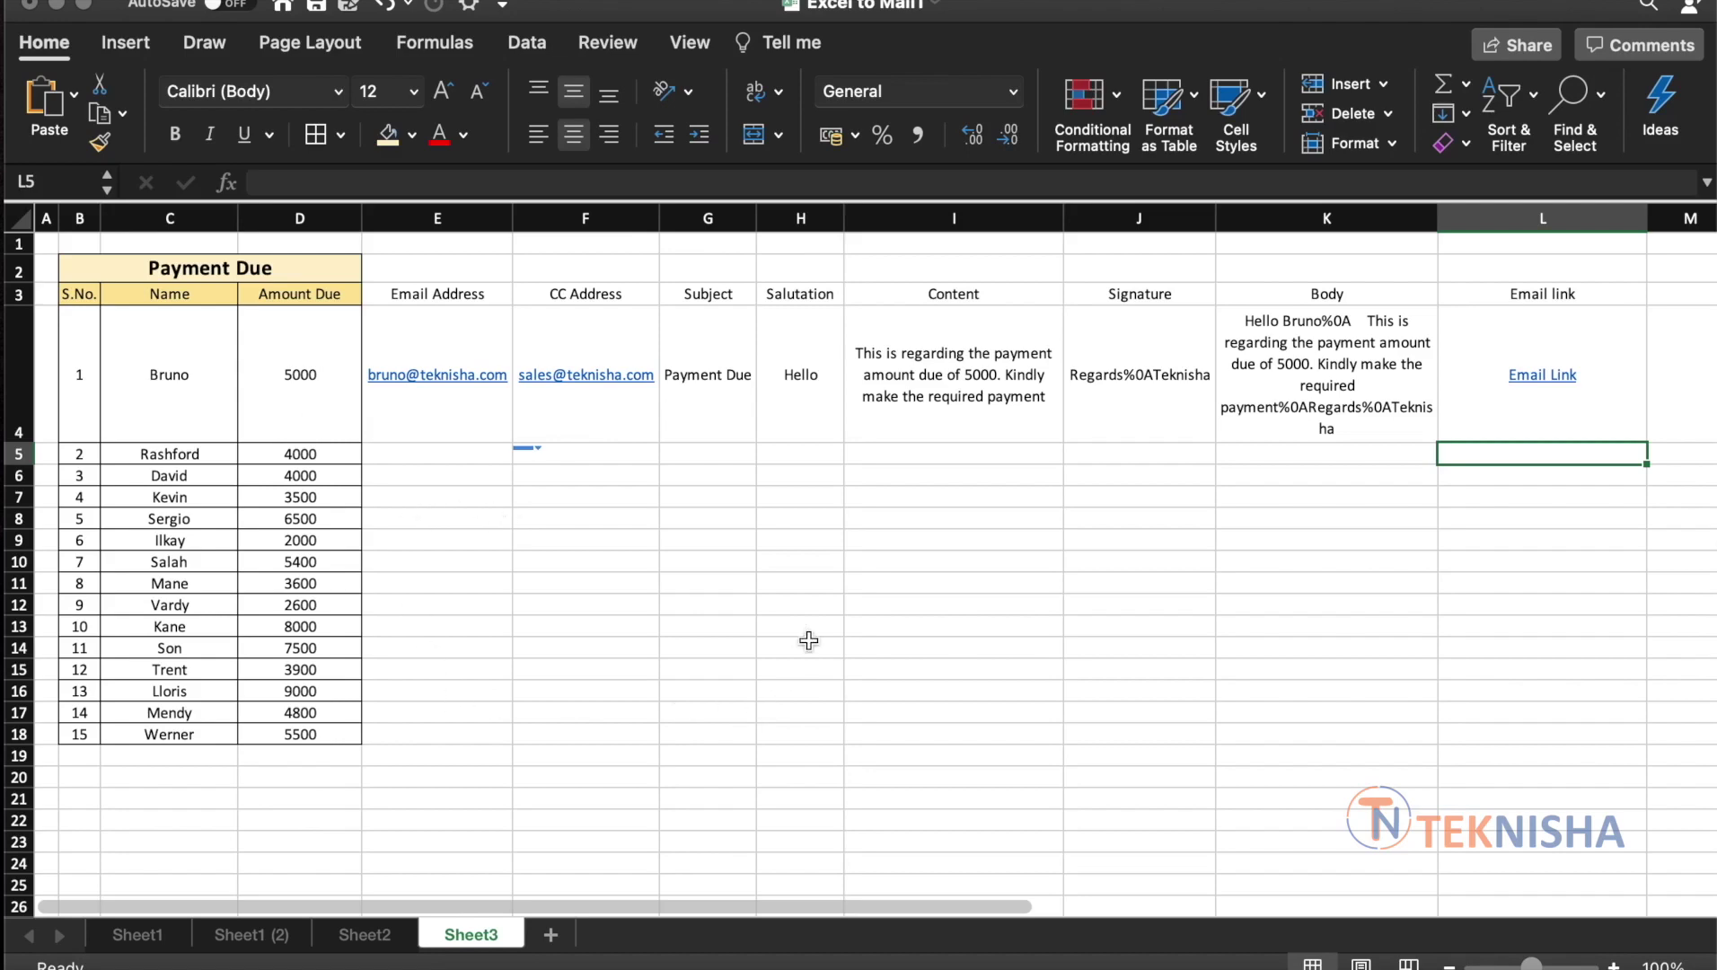
Follow L4's Email Link to launch the first customer's mailto draft in Gmail
{"action": "left_click", "coordinate": [1542, 374]}
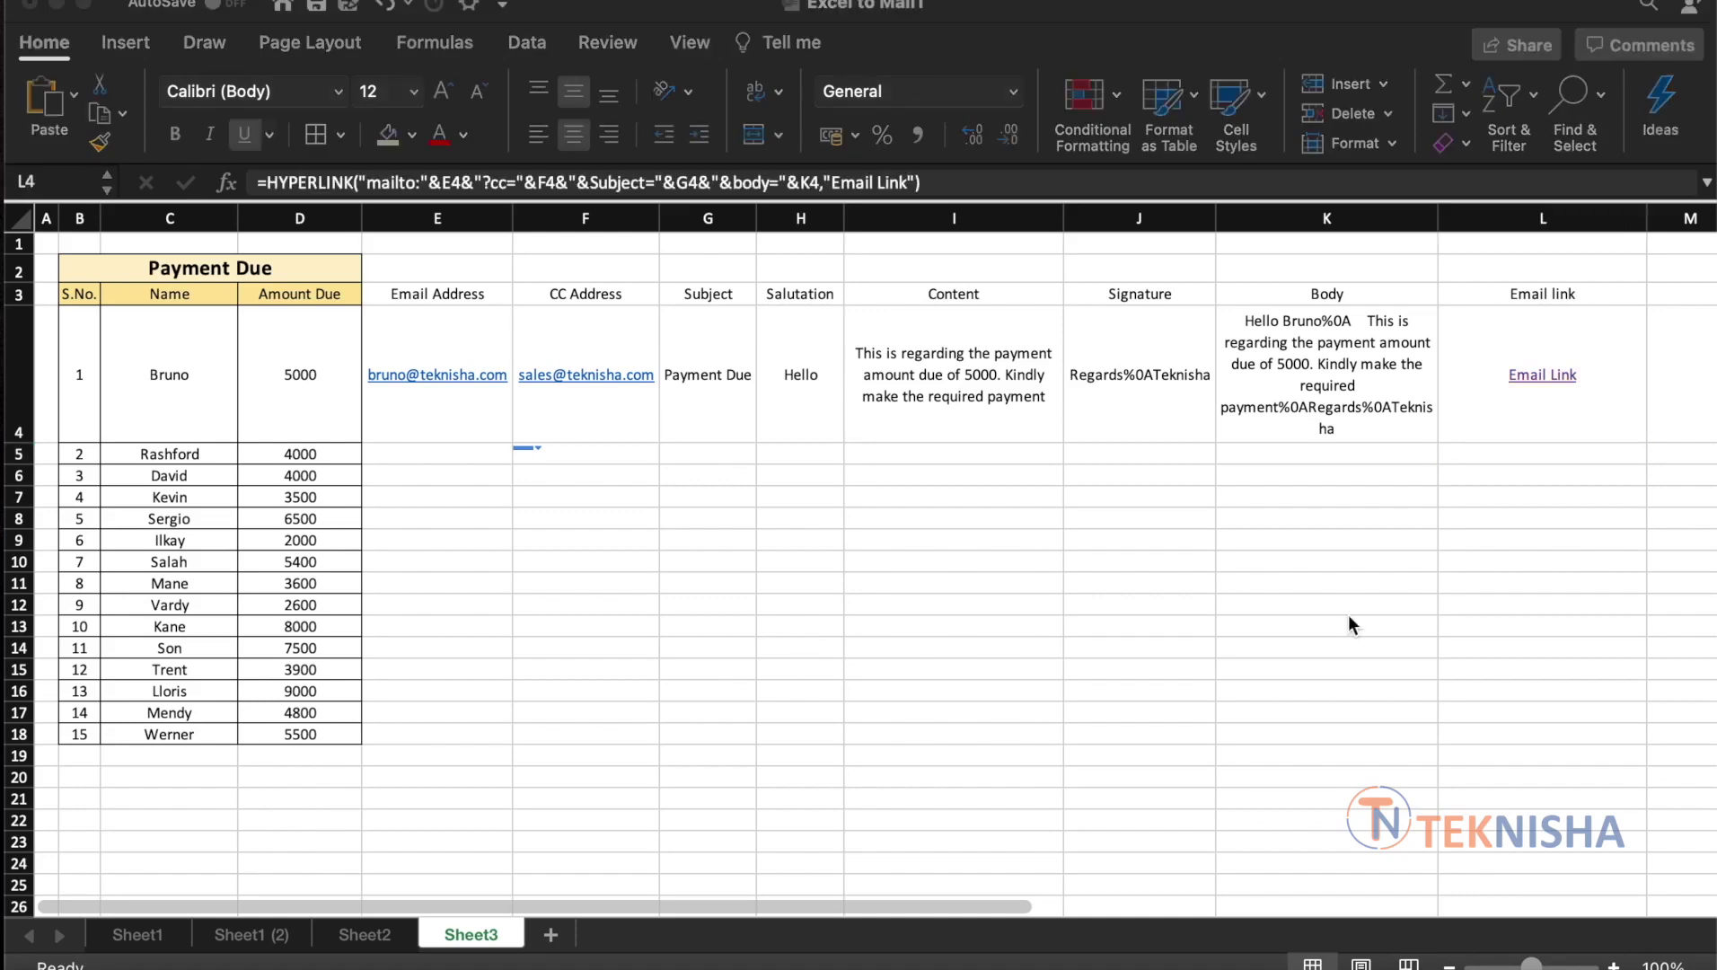
{"action": "left_click", "coordinate": [1549, 377]}
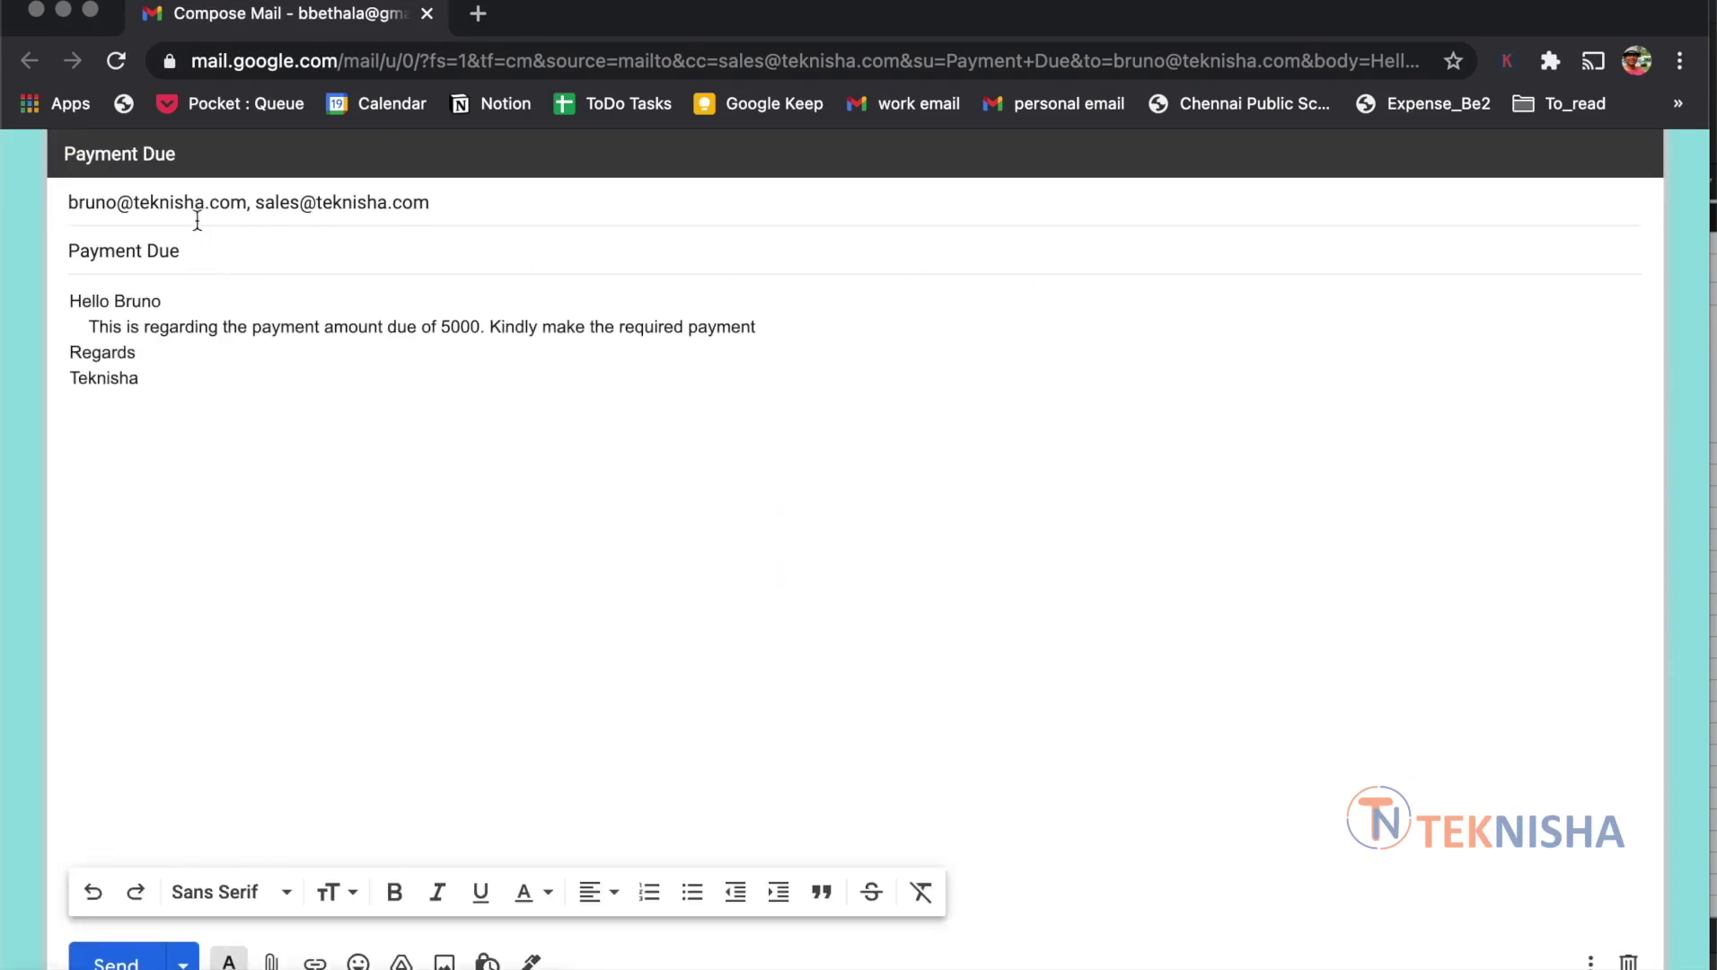
Expand the To and Cc recipients, check the Sales Cc, and send the Payment Due reminder
{"action": "left_click", "coordinate": [423, 204]}
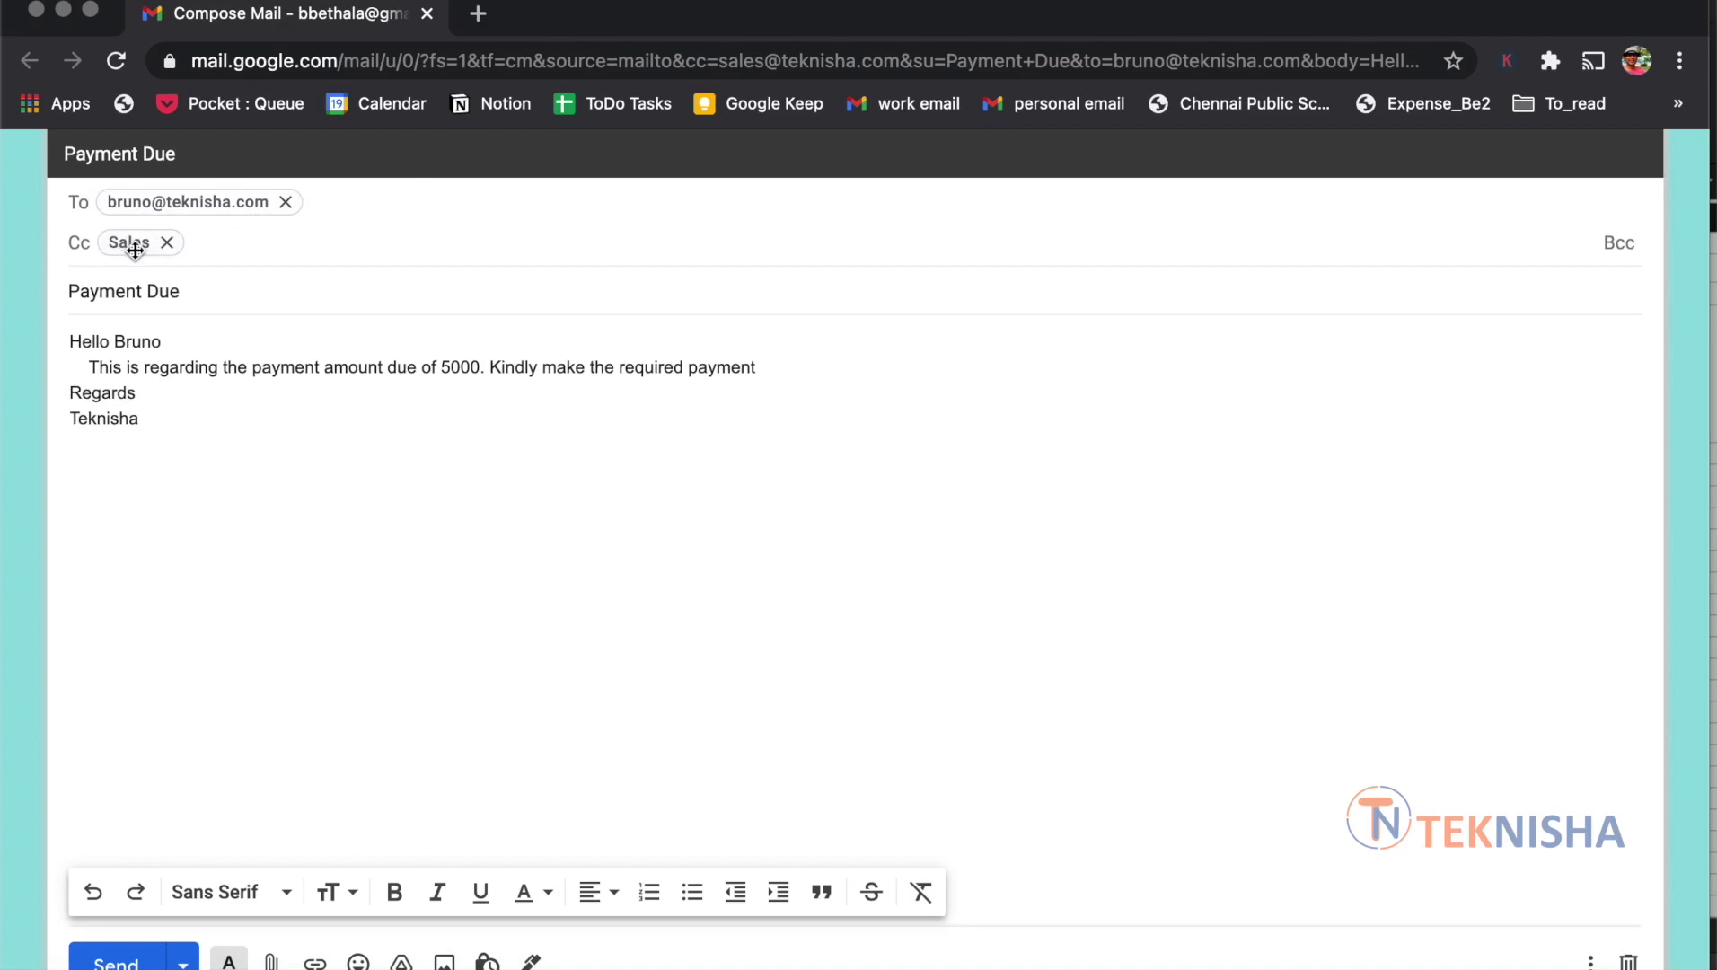
{"action": "mouse_move", "coordinate": [135, 249]}
{"action": "left_click", "coordinate": [105, 963]}
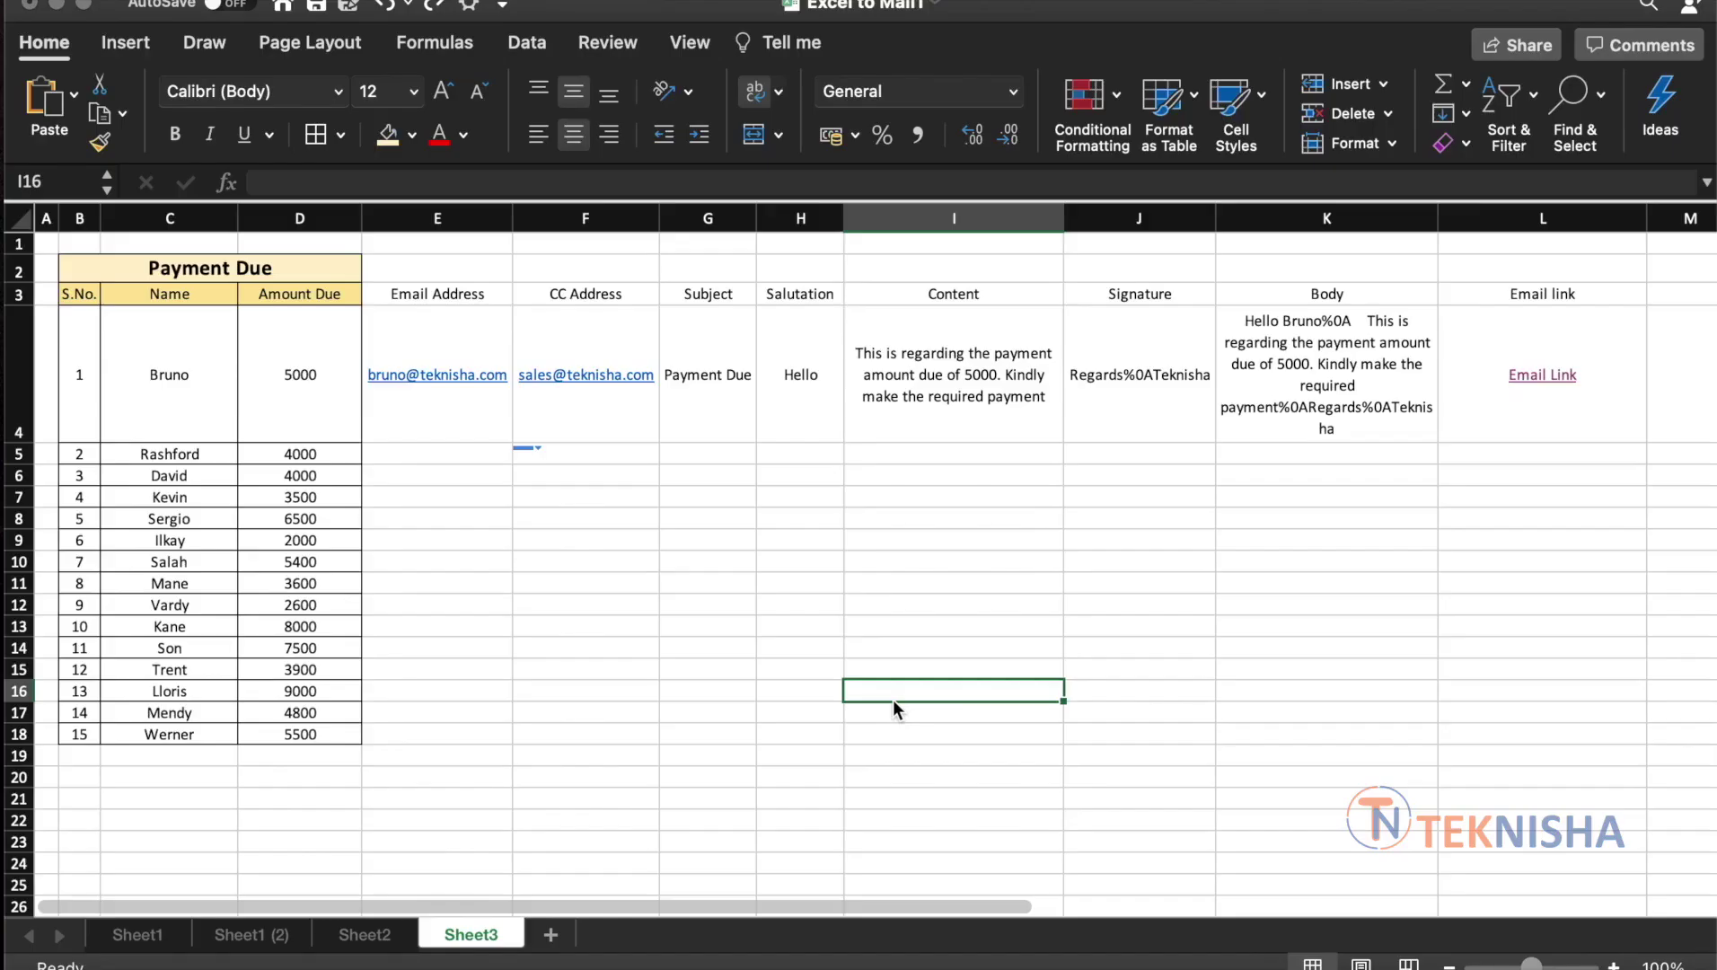
{"action": "left_click", "coordinate": [421, 447]}
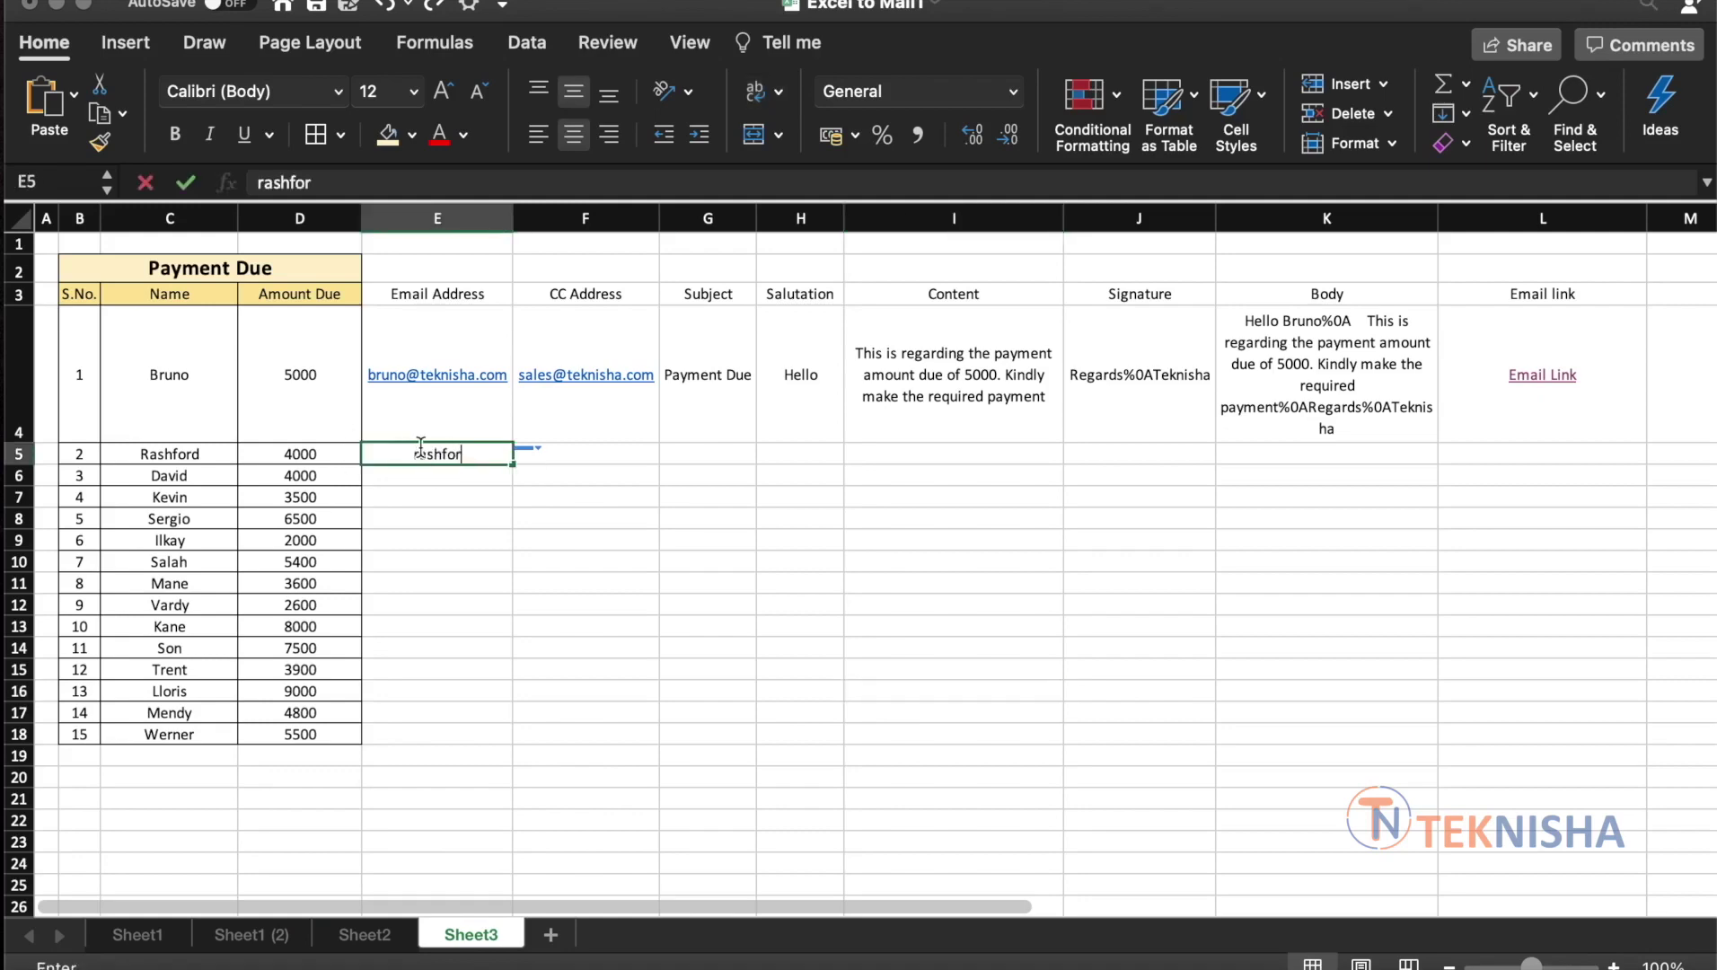
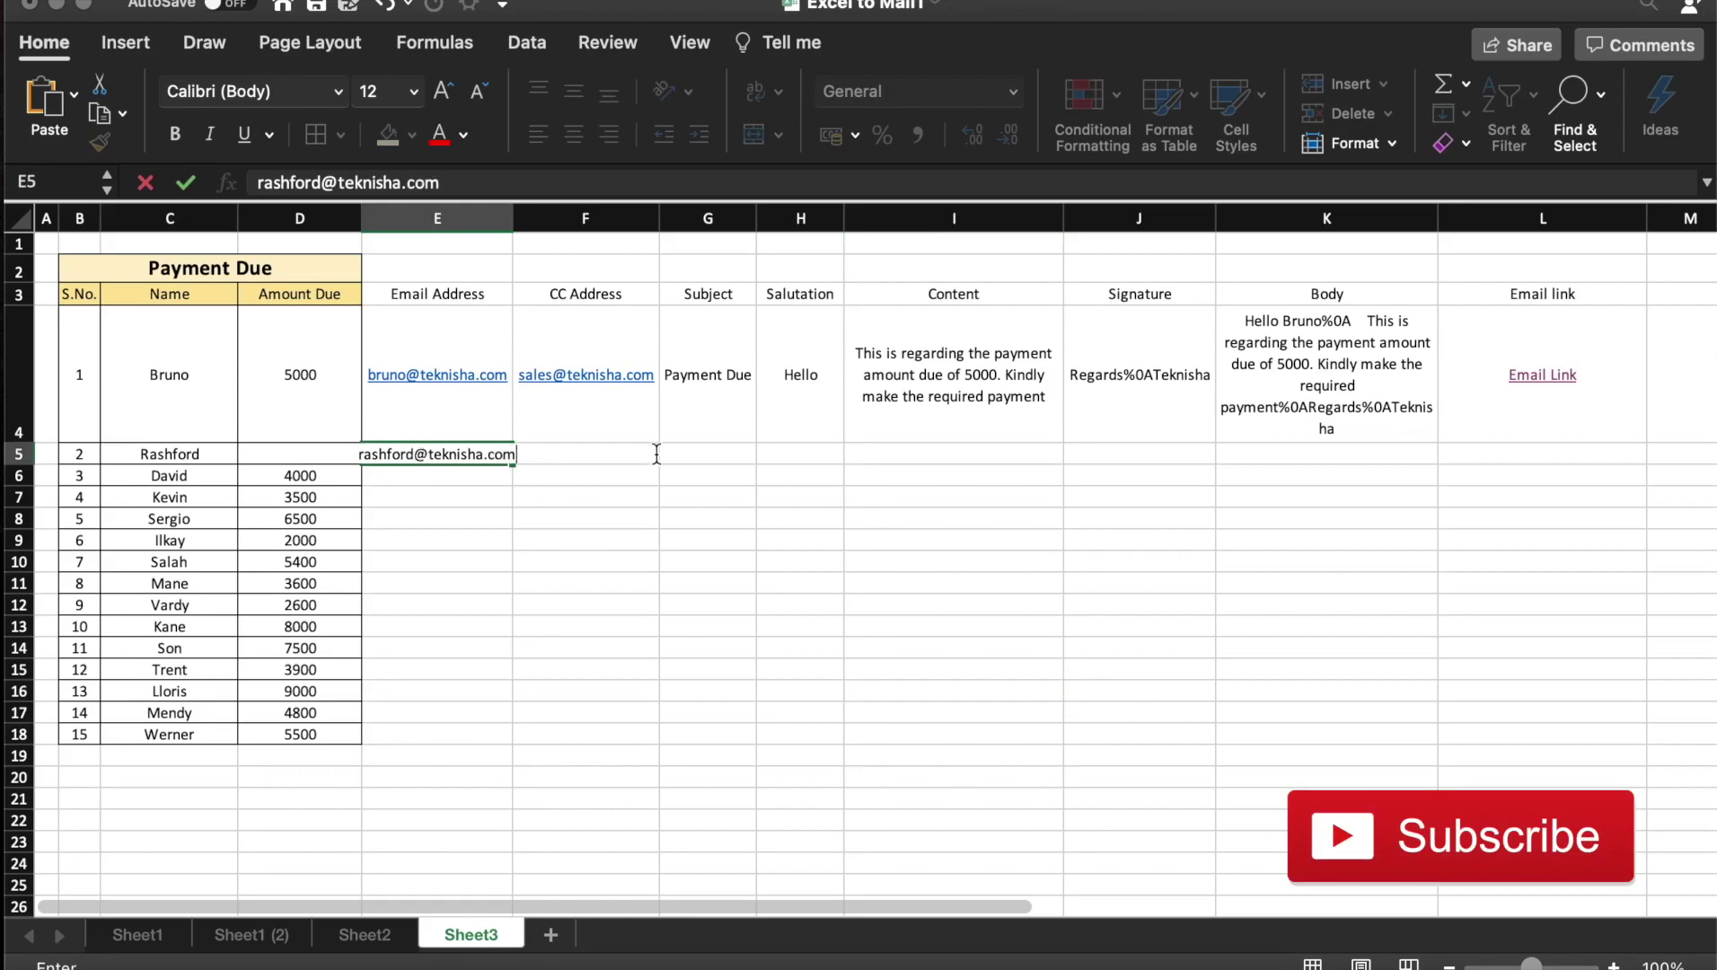
{"action": "left_click", "coordinate": [649, 466]}
{"action": "key", "text": "Up"}
{"action": "key", "text": "Up"}
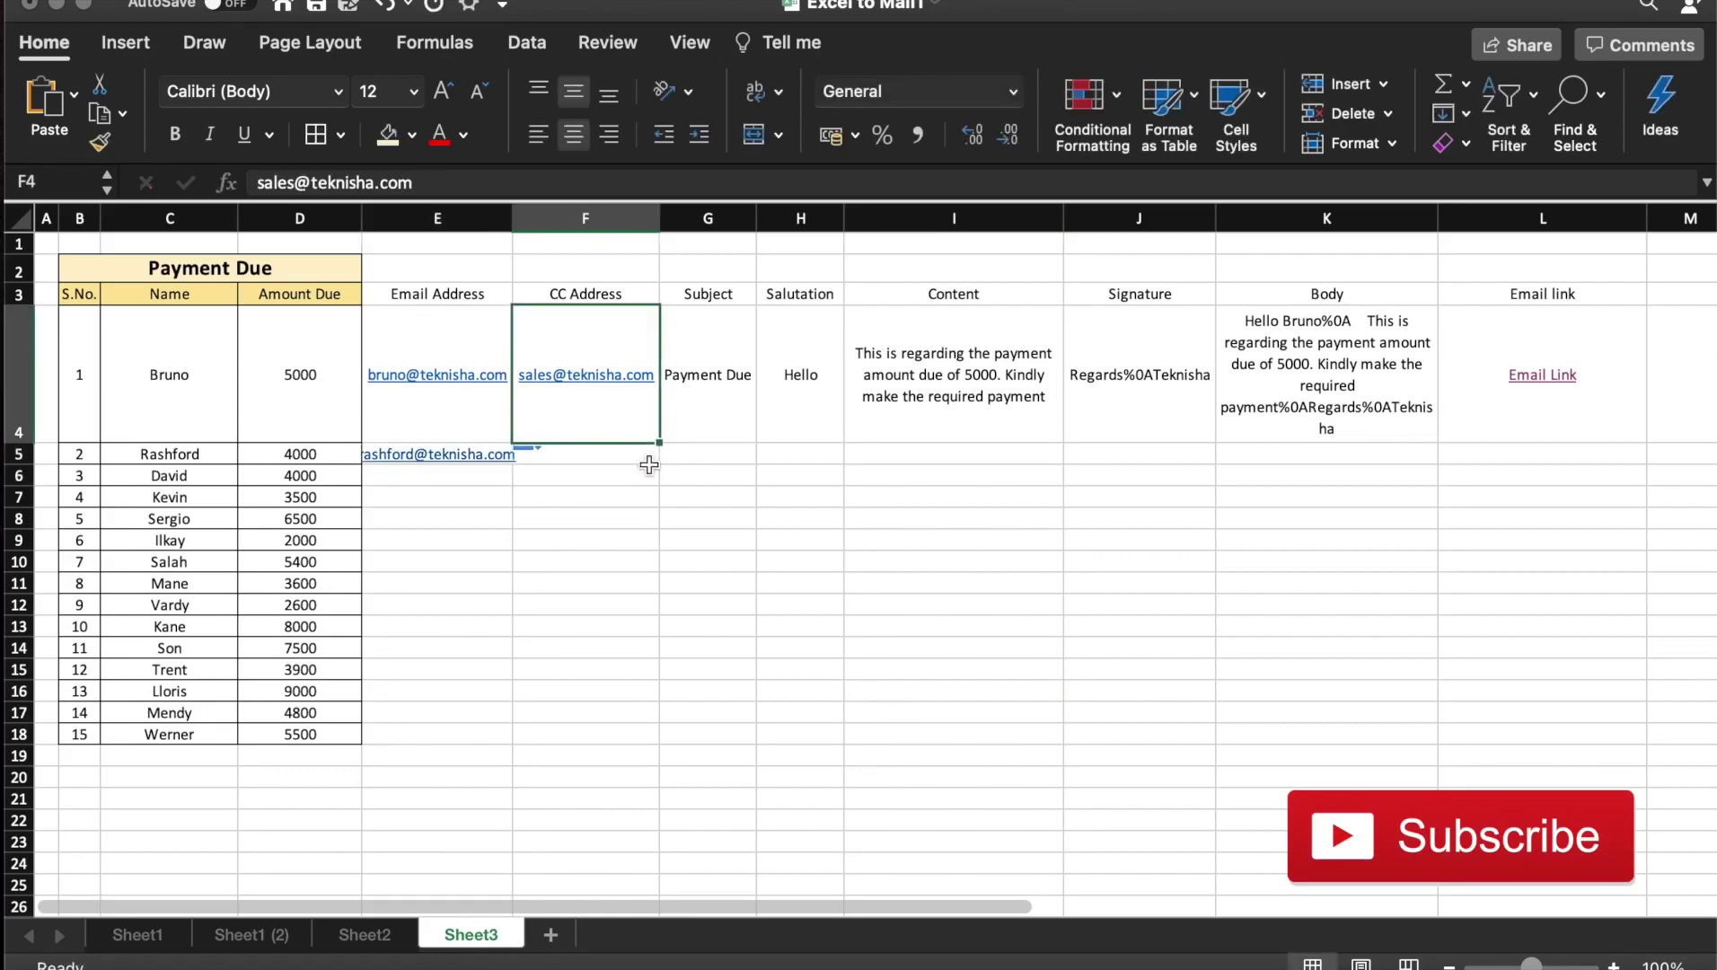
{"action": "key", "text": "super+c"}
{"action": "key", "text": "Down"}
{"action": "key", "text": "super+v"}
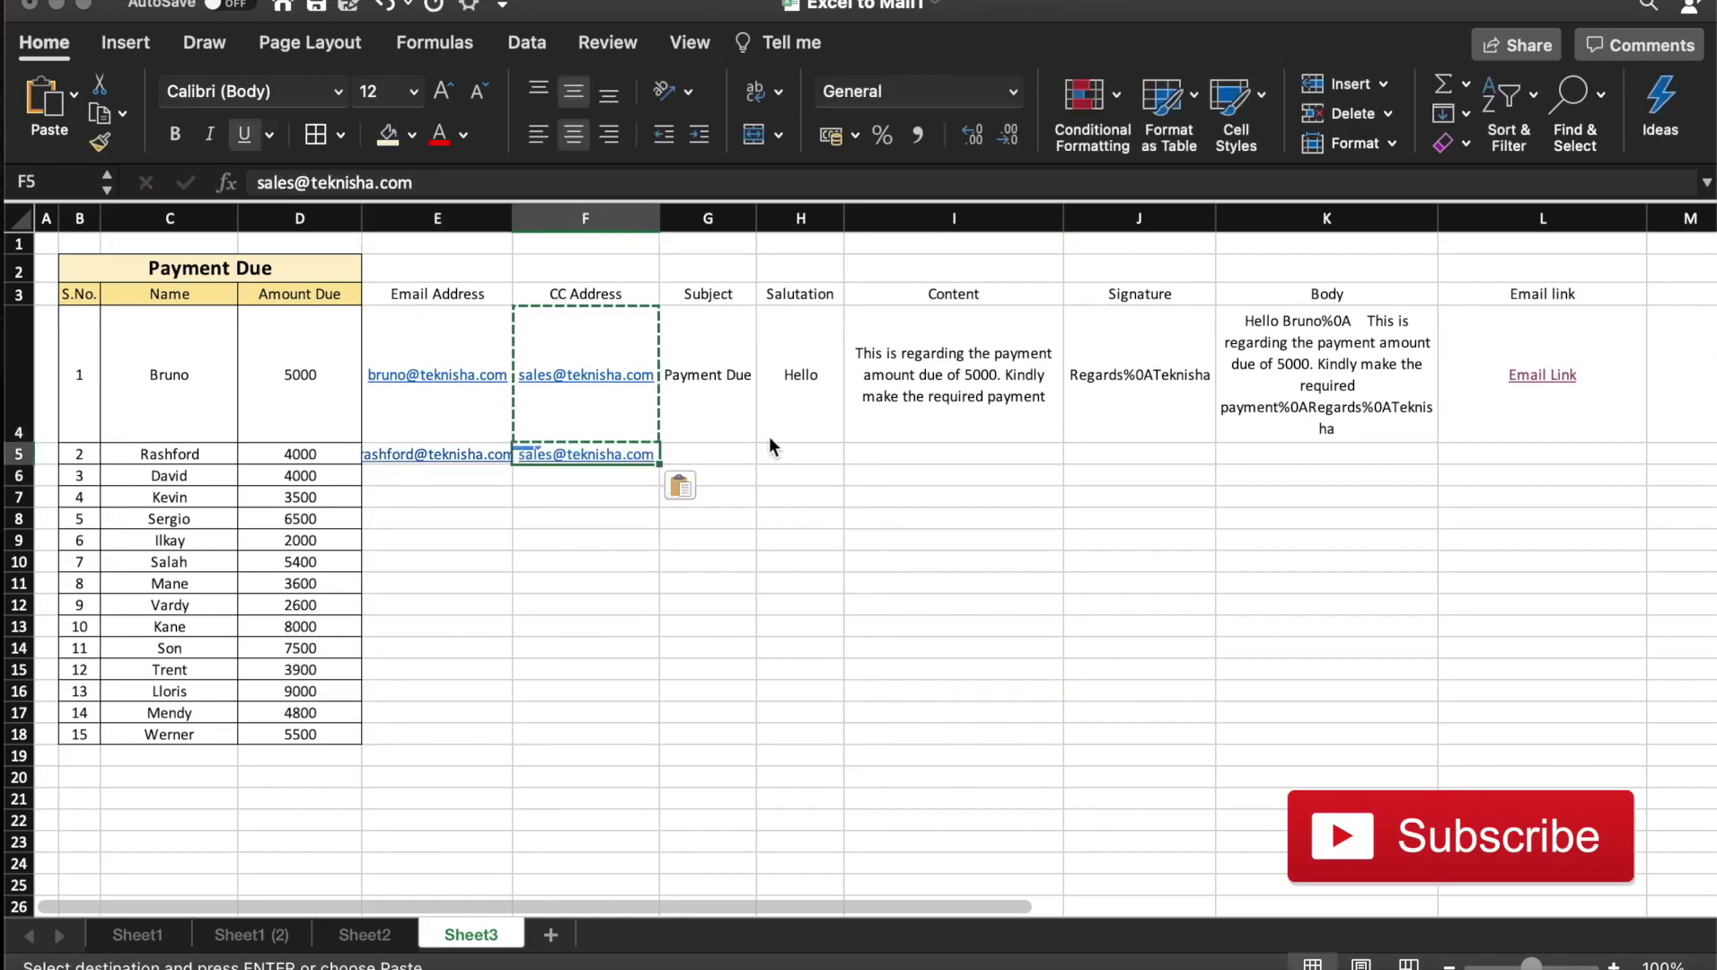
{"action": "left_click_drag", "start_coordinate": [746, 411], "coordinate": [1448, 431]}
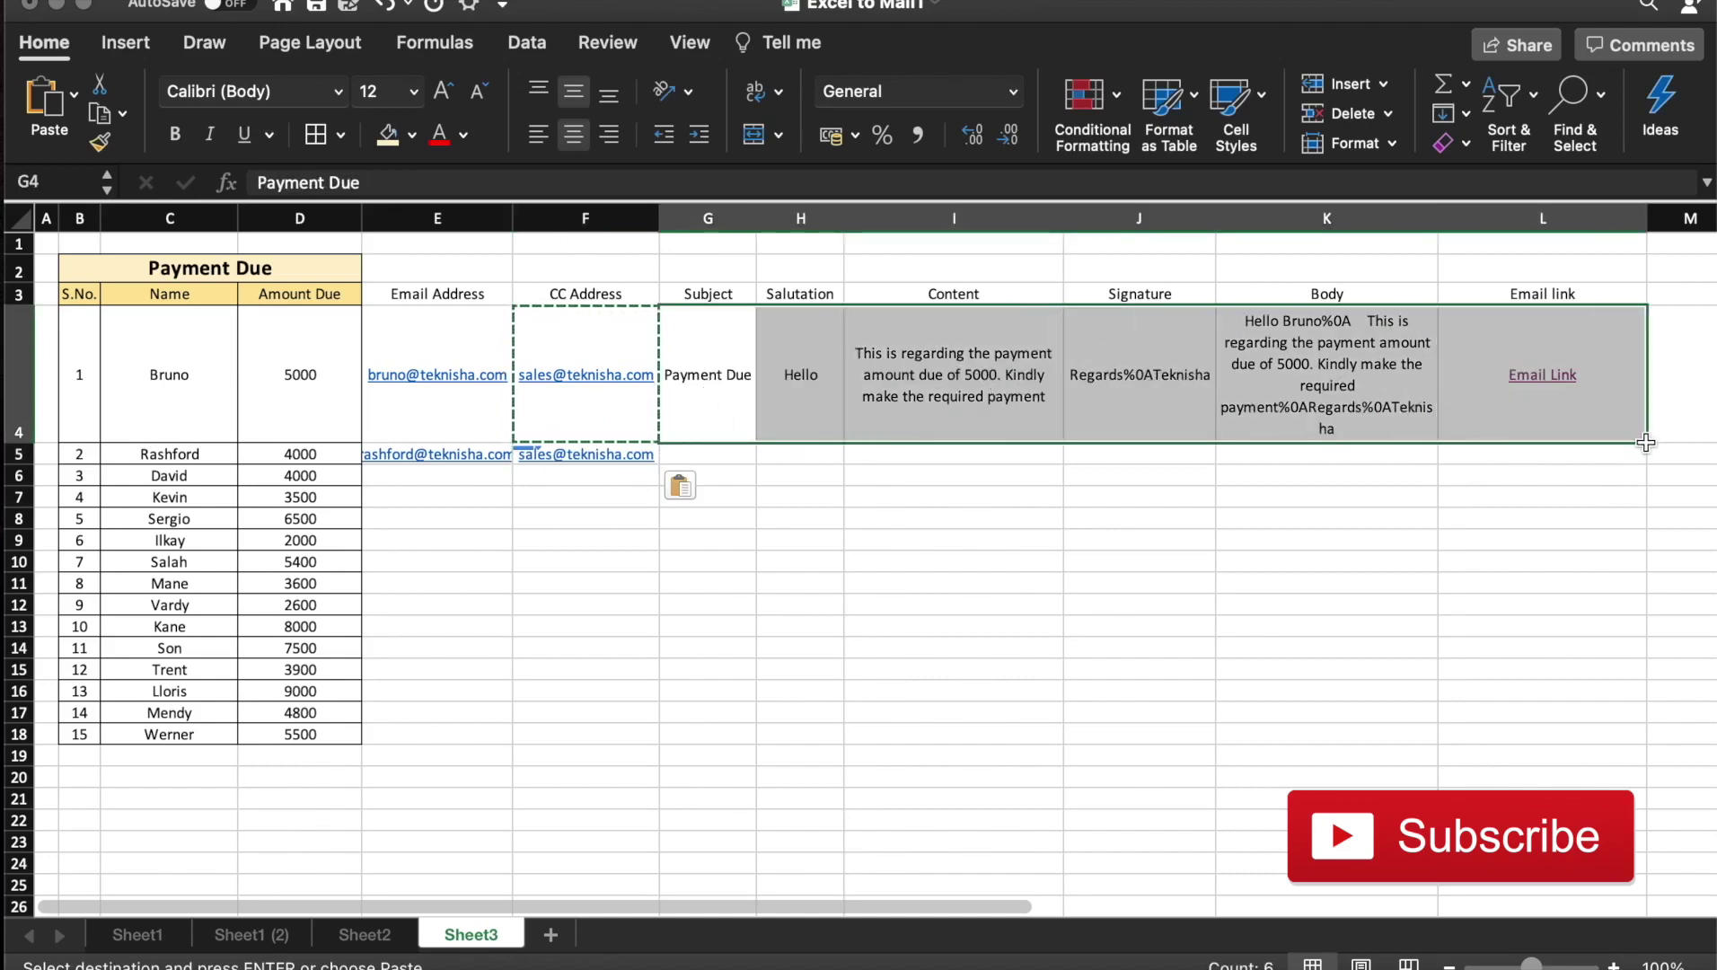
{"action": "left_click_drag", "start_coordinate": [1648, 439], "coordinate": [1648, 492]}
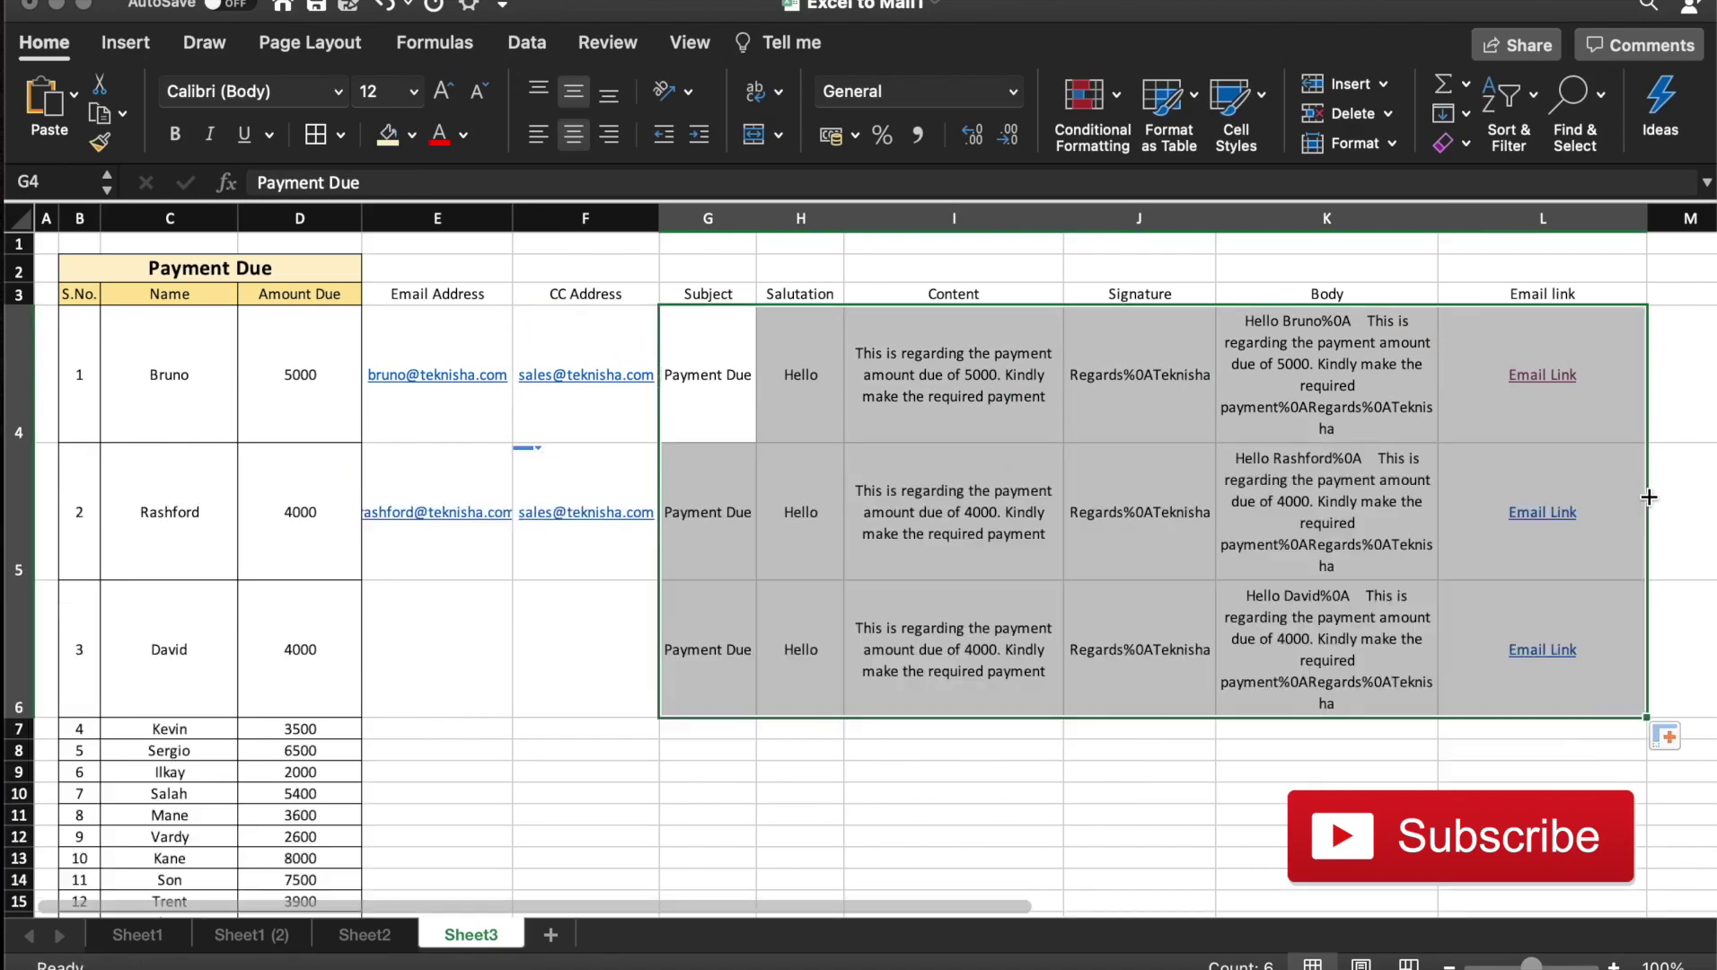
{"action": "left_click", "coordinate": [460, 695]}
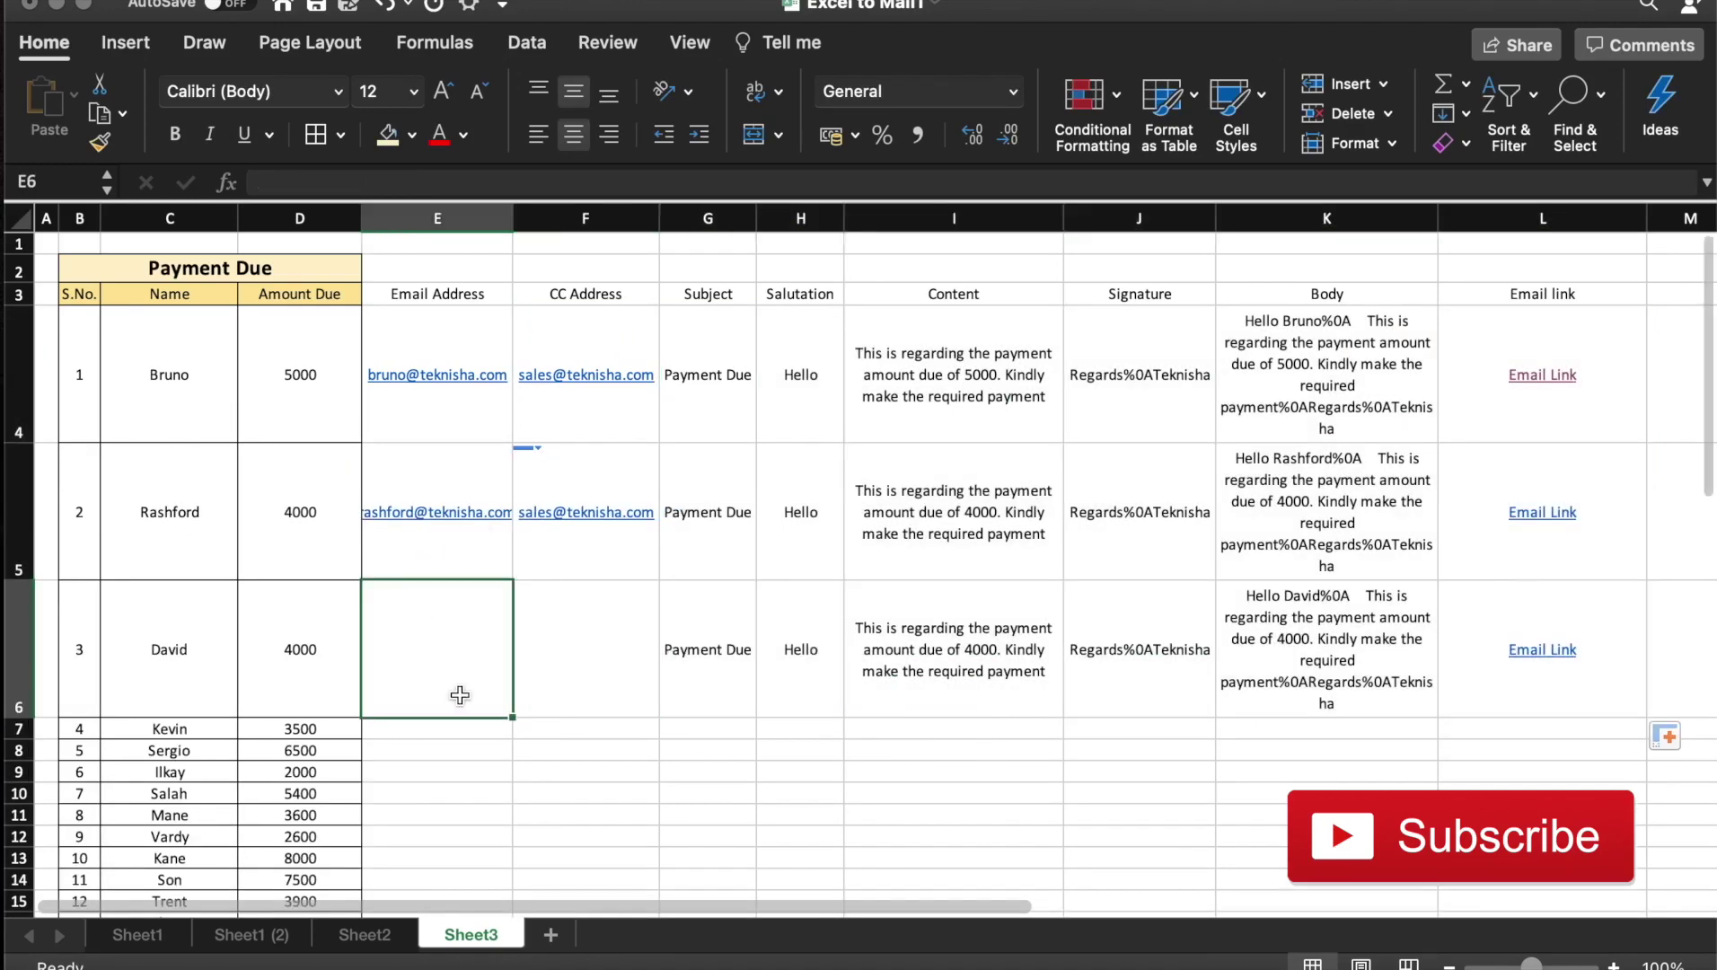
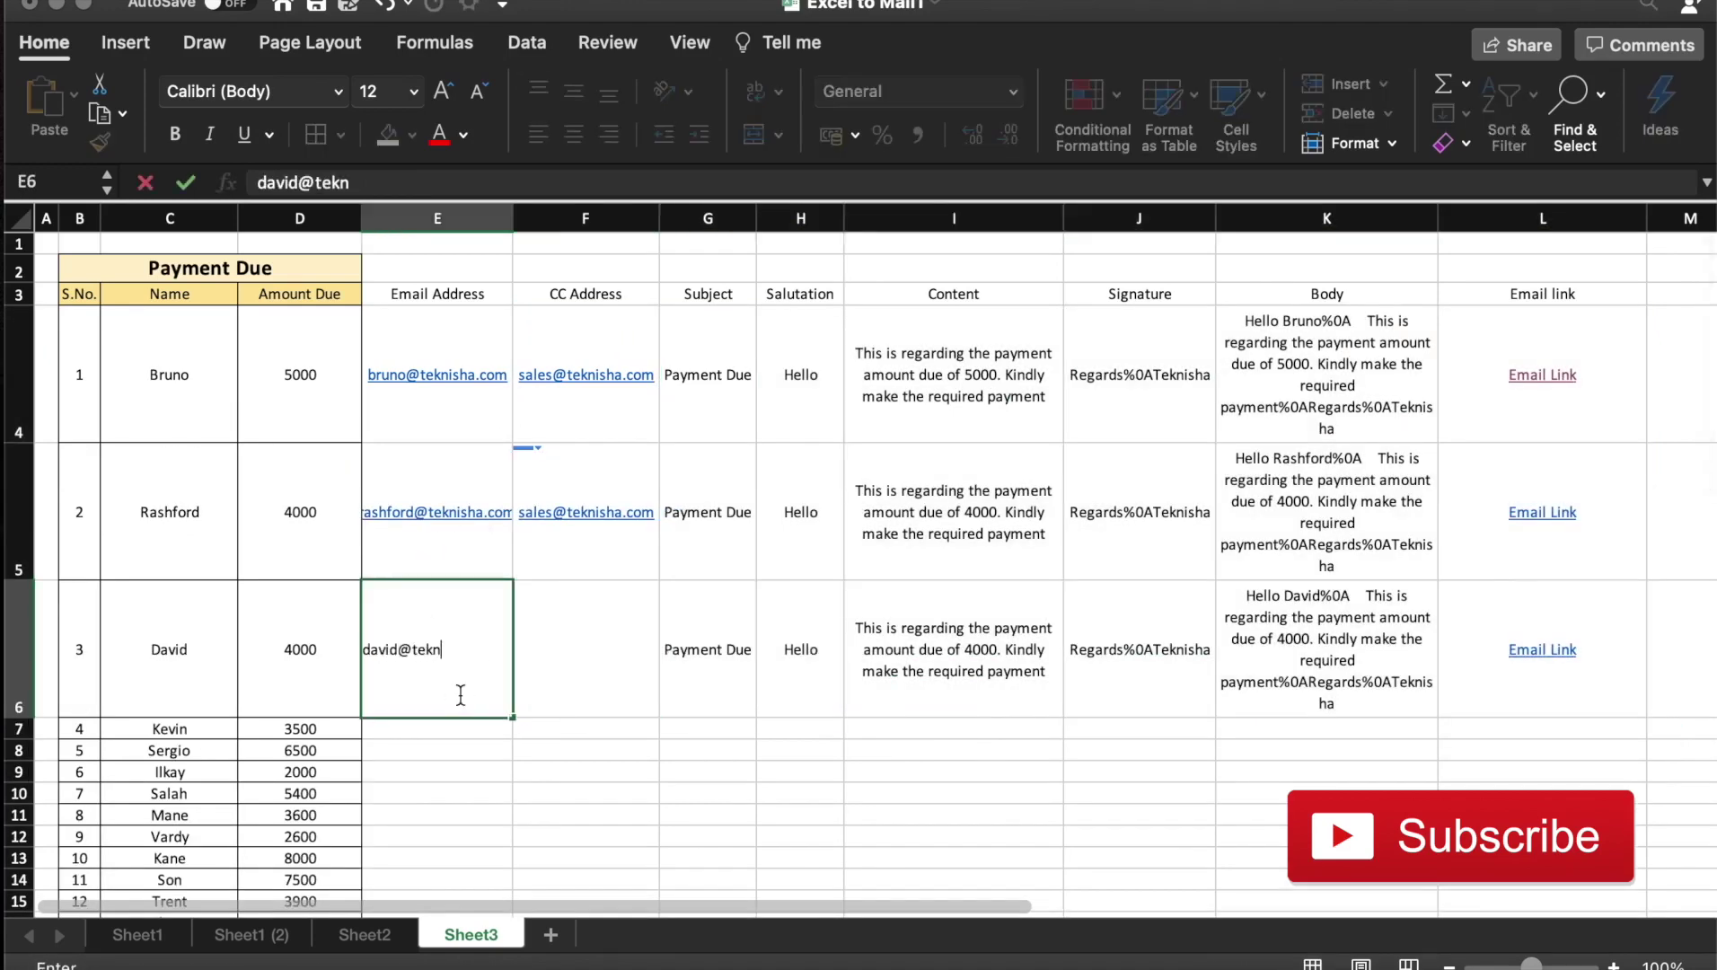
{"action": "key", "text": "Return"}
{"action": "key", "text": "Up"}
{"action": "key", "text": "Right"}
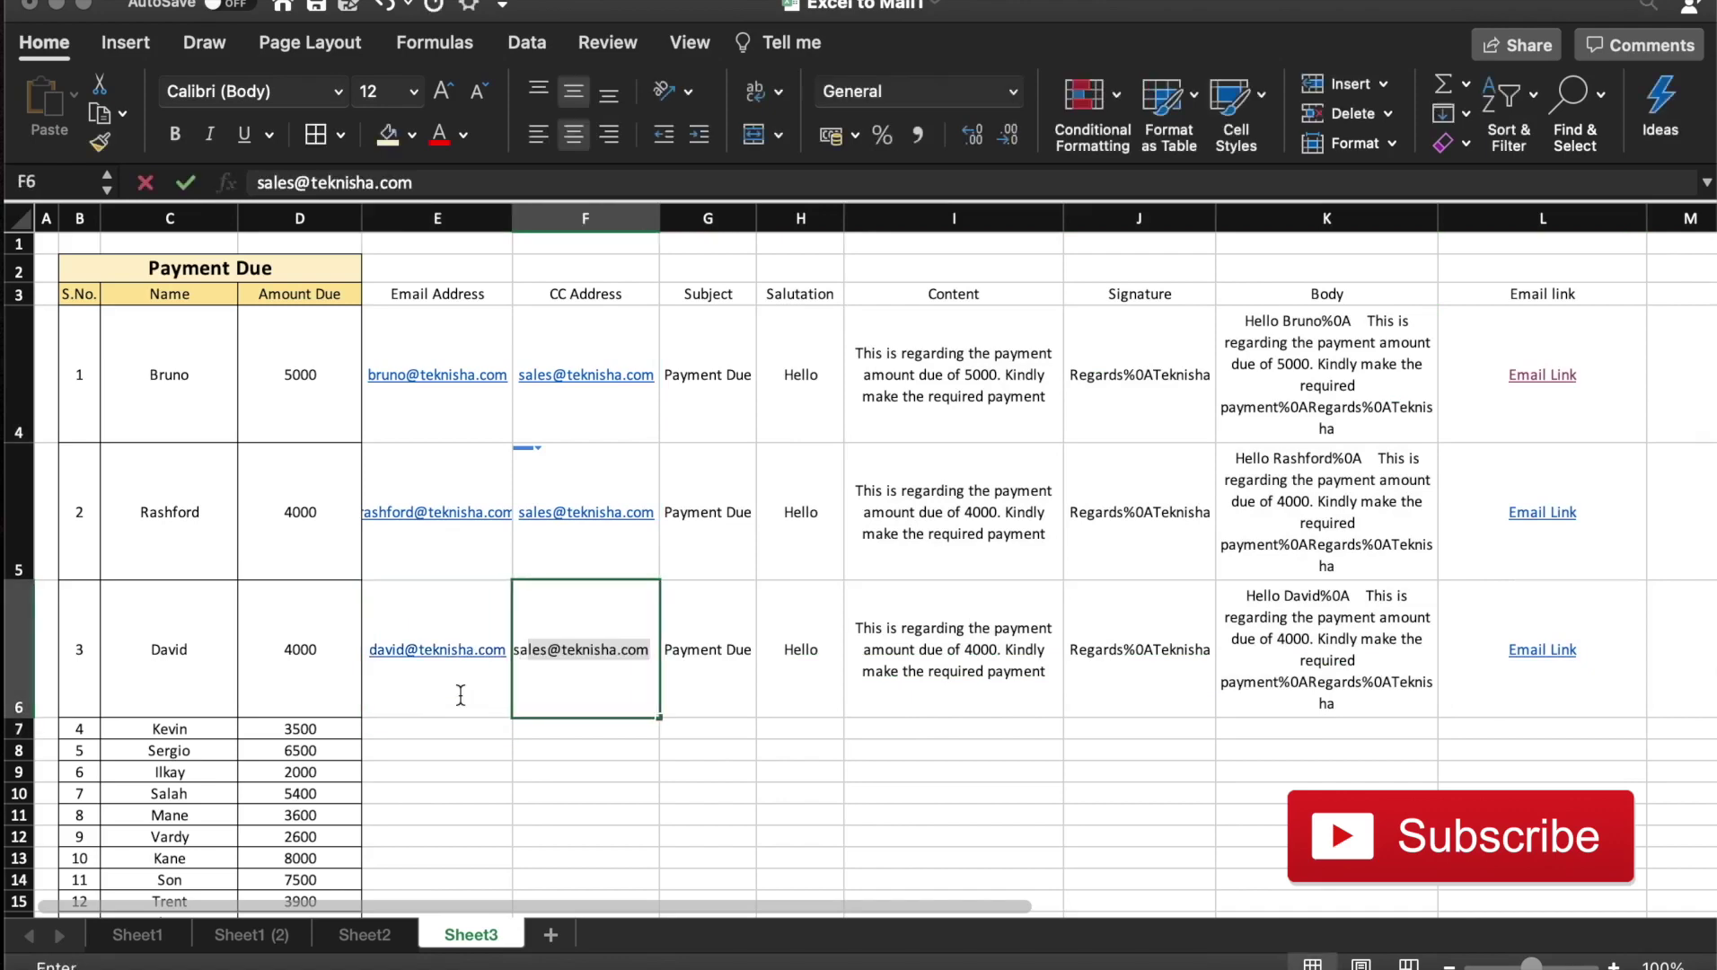
{"action": "key", "text": "Return"}
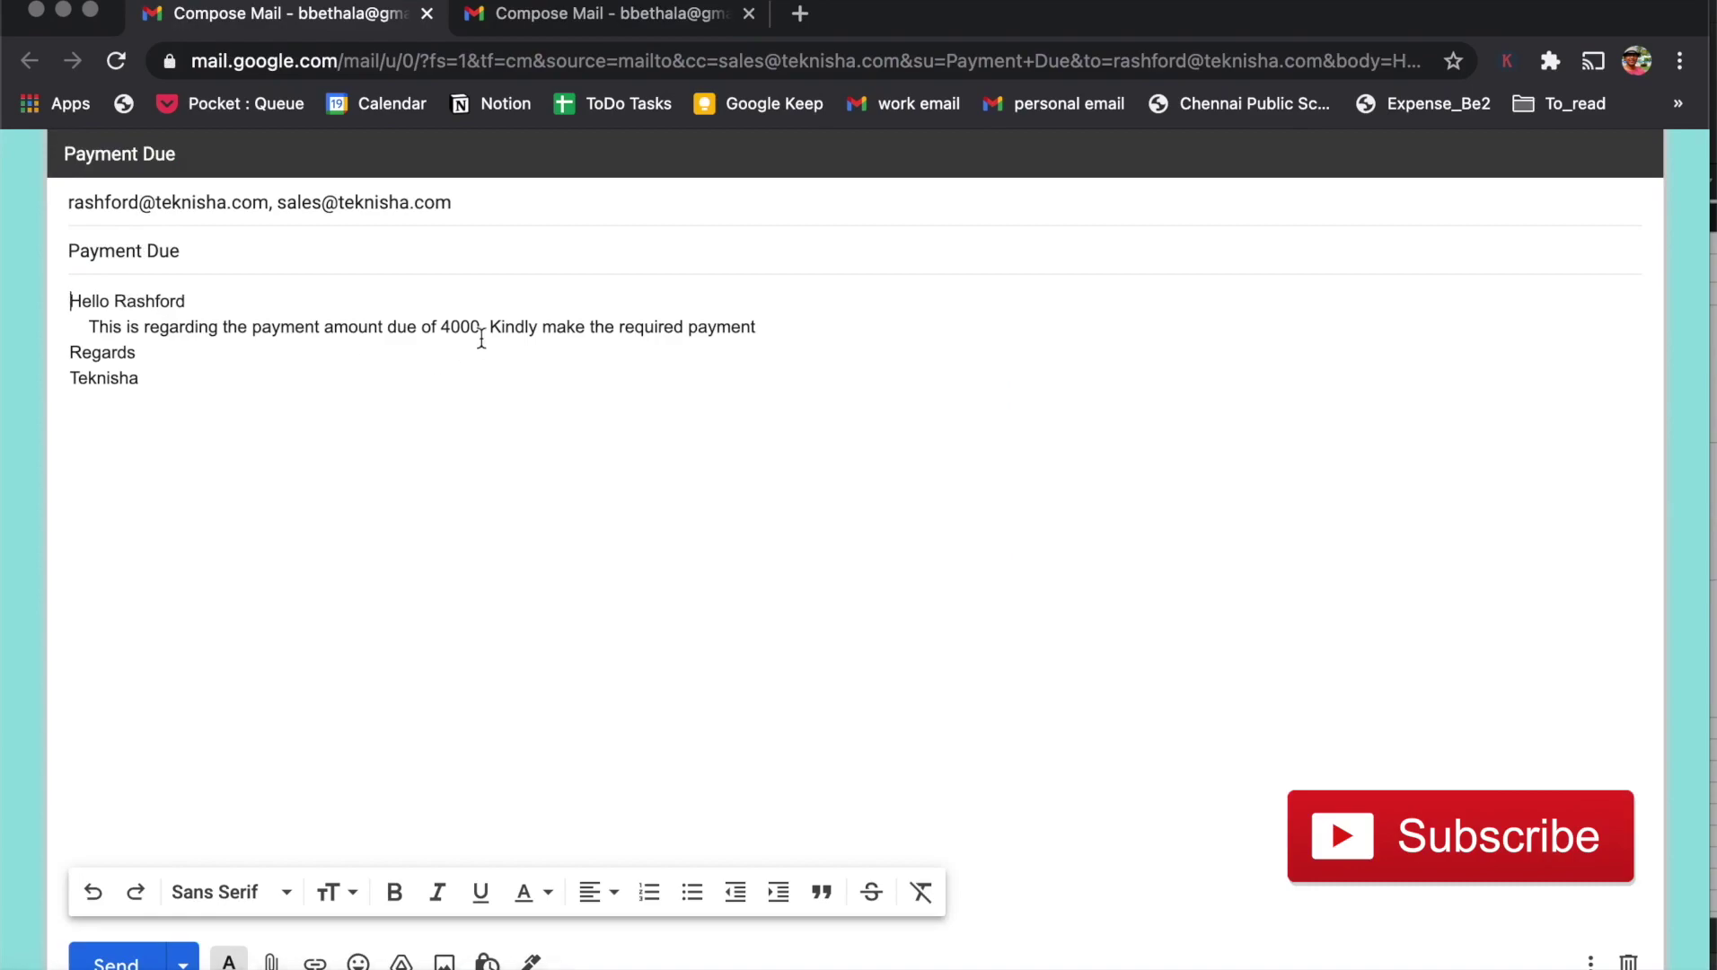
After reviewing Rashford's 4000 draft, bring the Excel workbook back via Mission Control
{"action": "key", "text": "ctrl+Up"}
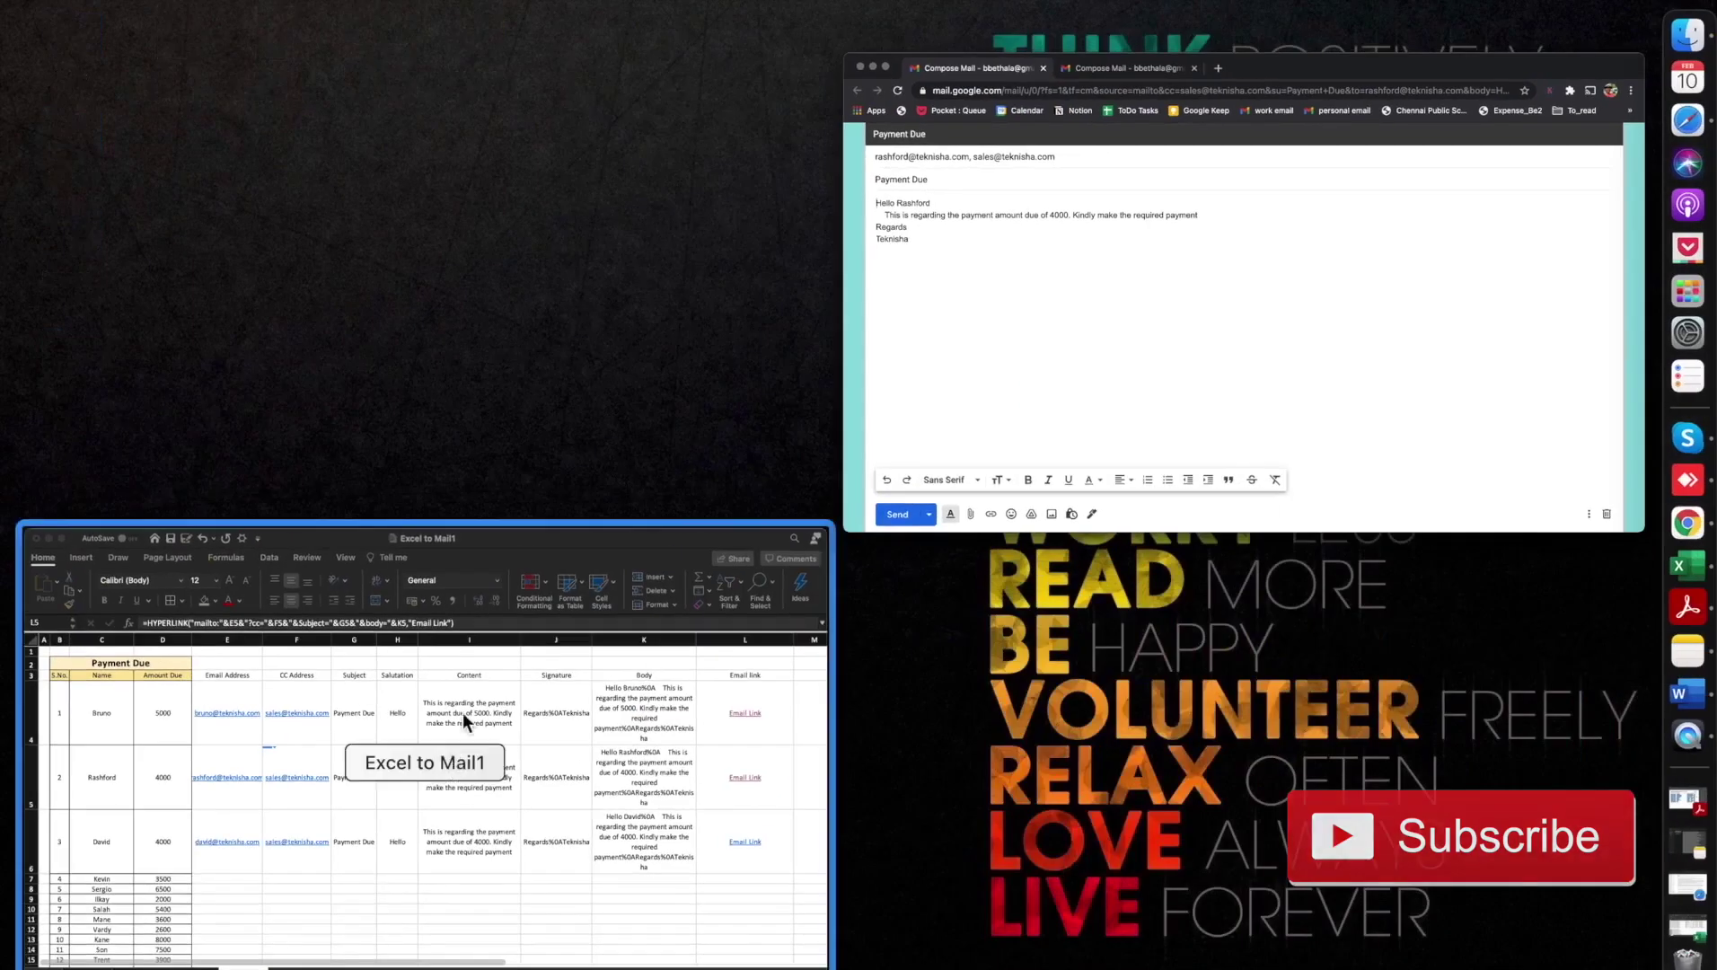
{"action": "left_click", "coordinate": [463, 713]}
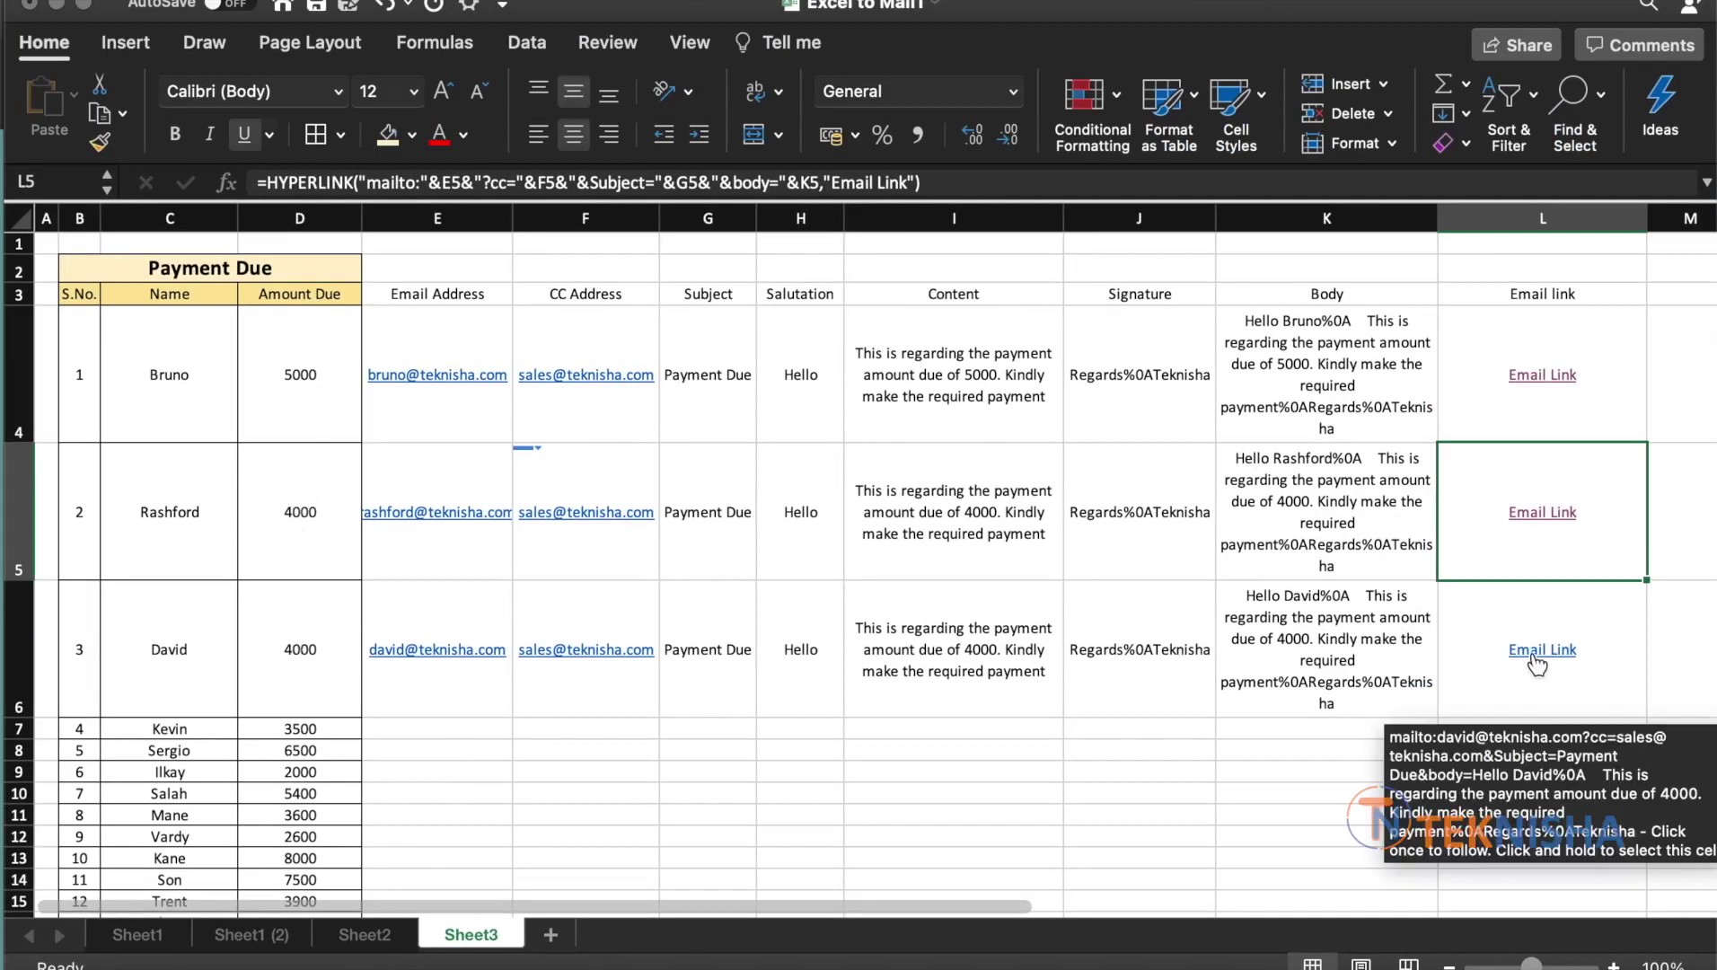
Change David's amount due in D6 to 10000
{"action": "left_click", "coordinate": [313, 652]}
{"action": "type", "text": "10000"}
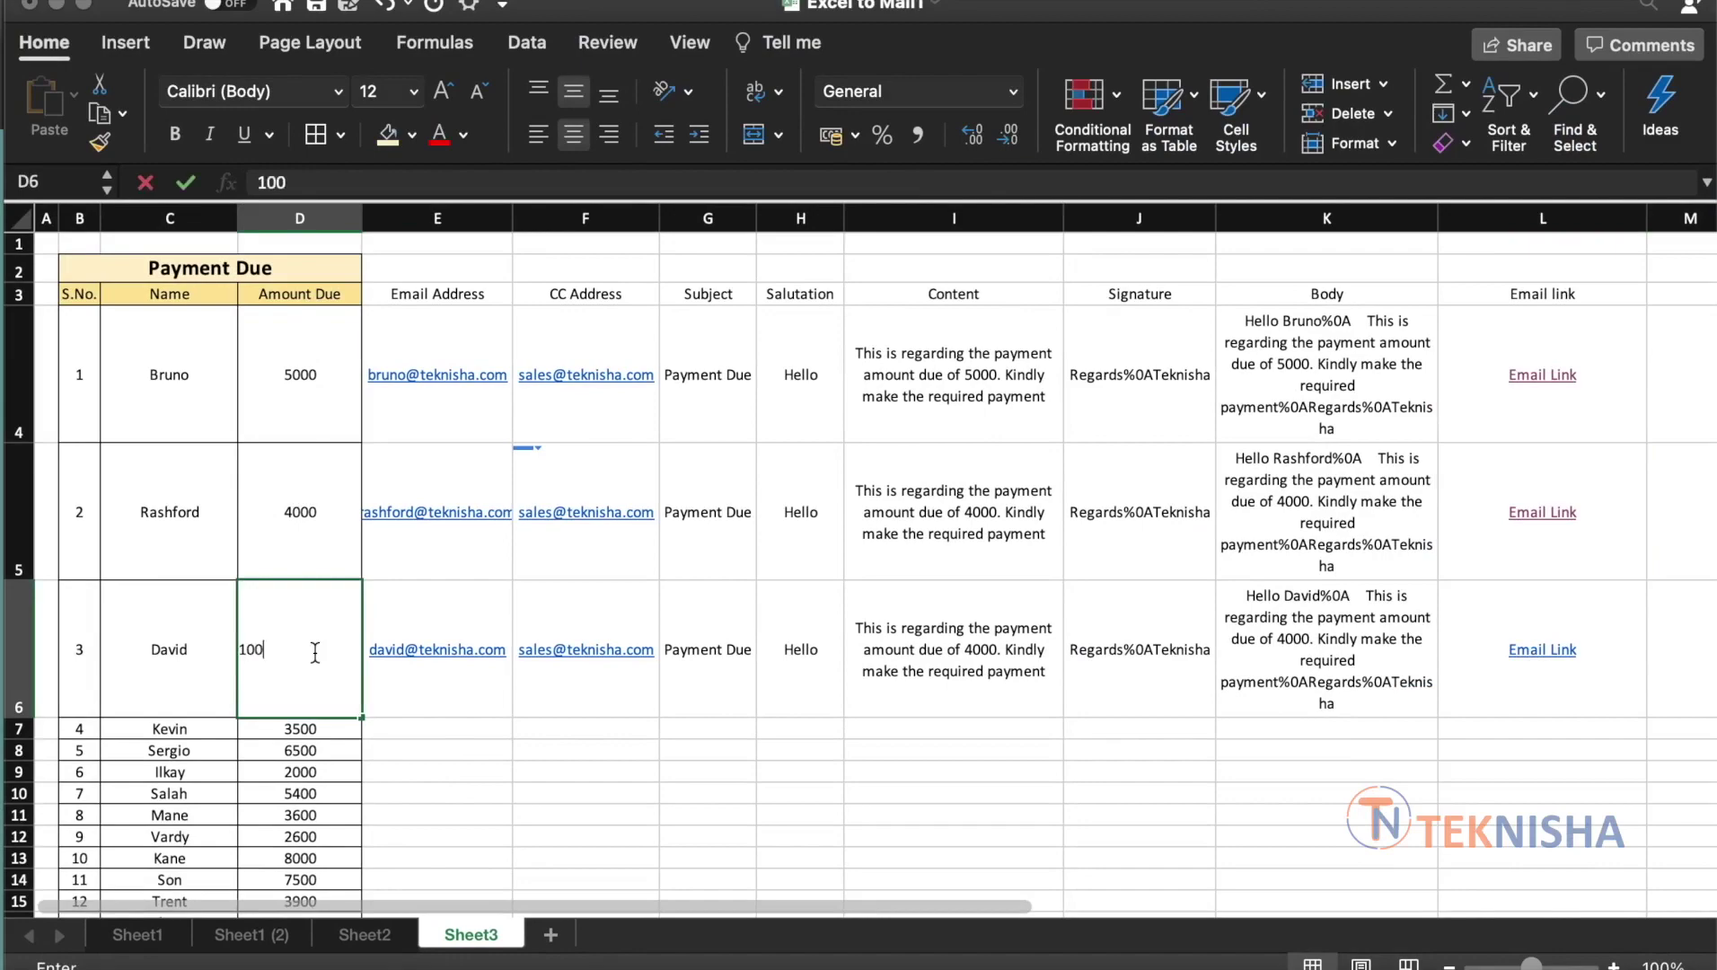
{"action": "key", "text": "Return"}
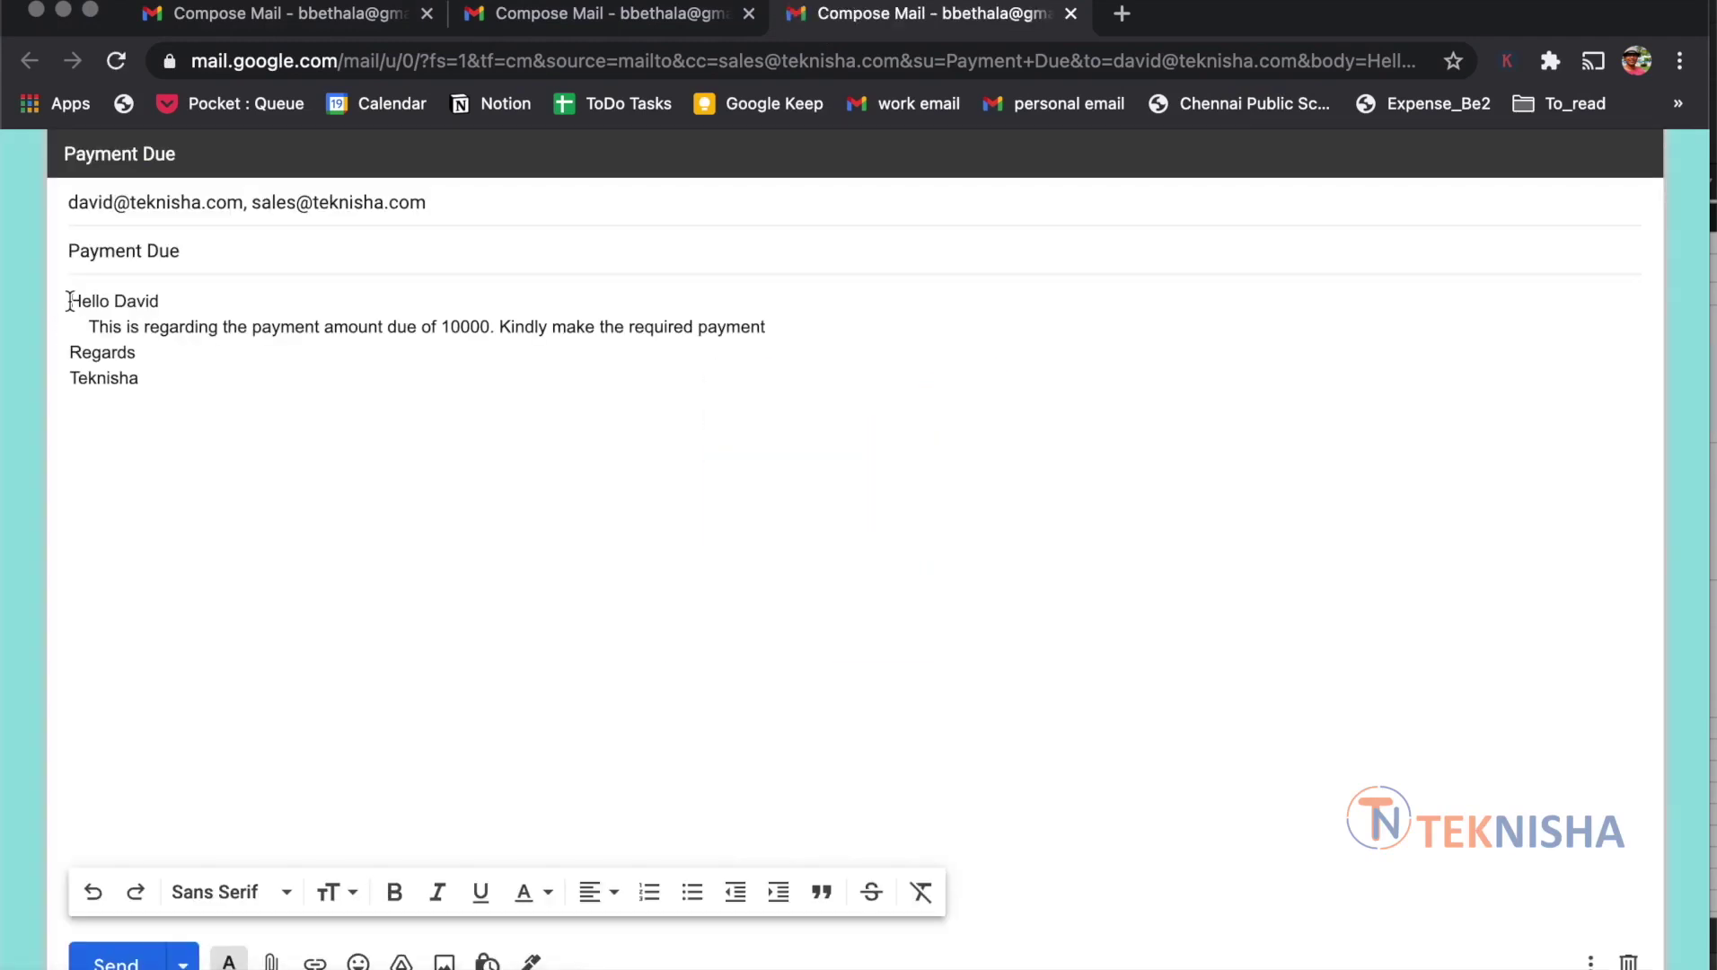
Highlight the 10000 amount in David's Gmail draft body to confirm the update
{"action": "left_click_drag", "start_coordinate": [443, 329], "coordinate": [498, 327]}
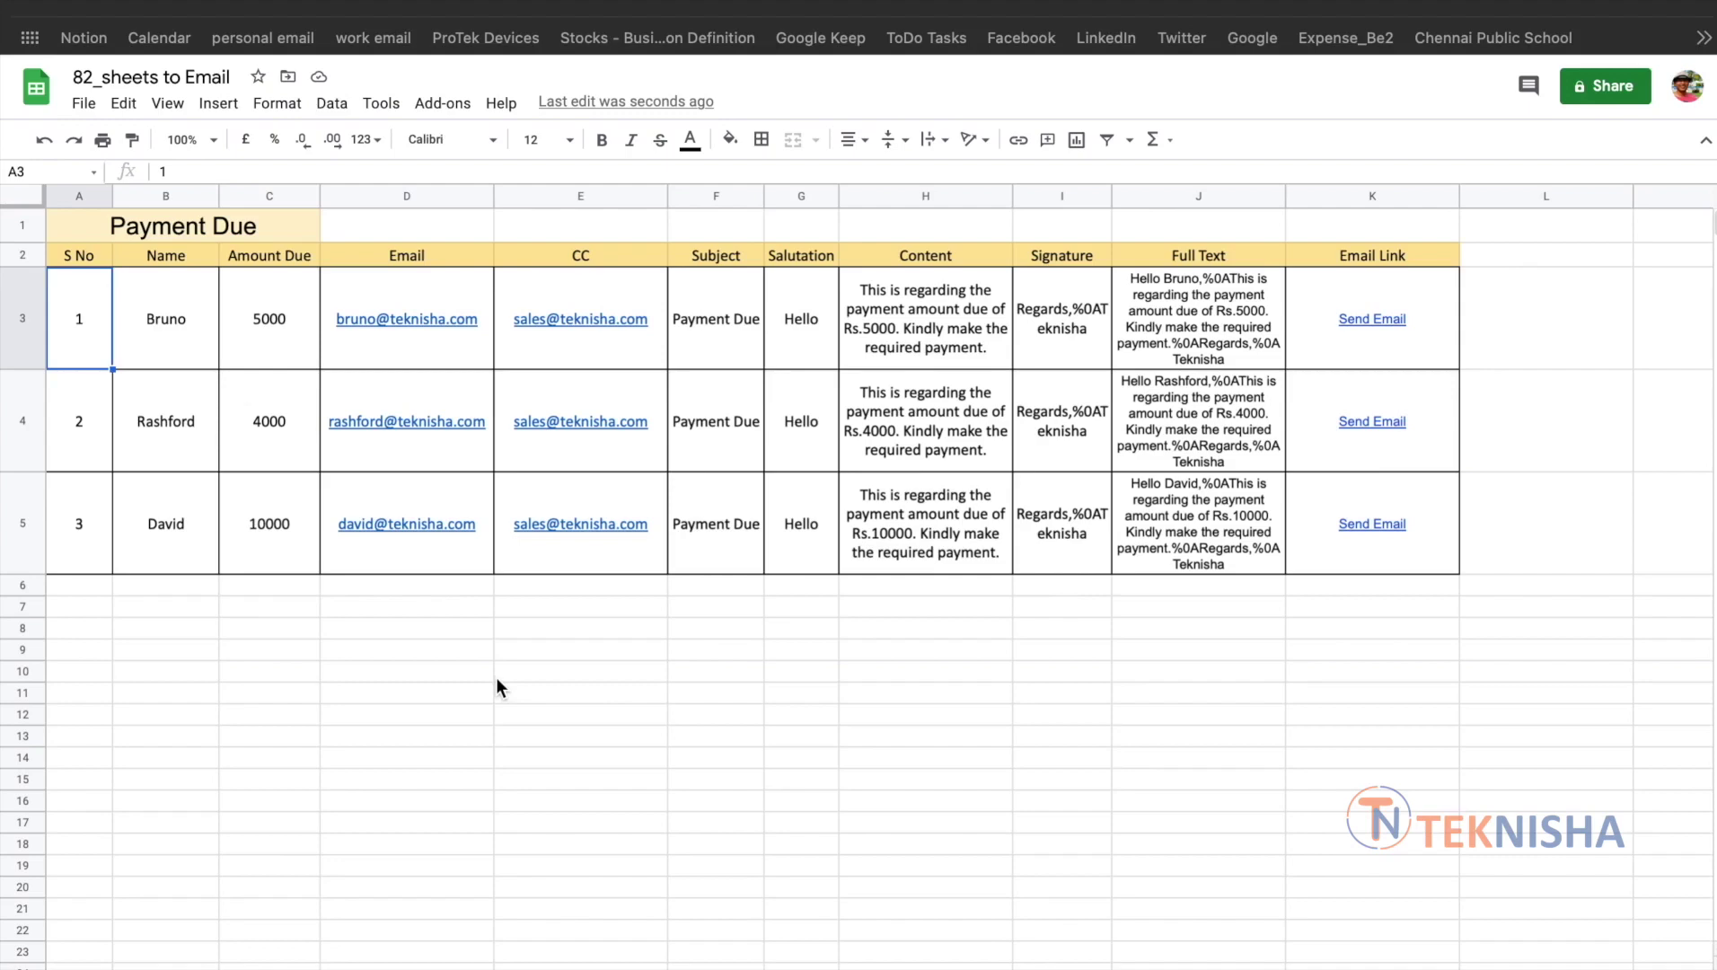
Step across Bruno's row in Google Sheets to read his Subject and Email Link formulas
{"action": "key", "text": "Right"}
{"action": "key", "text": "Right"}
{"action": "key", "text": "Right"}
{"action": "key", "text": "Right"}
{"action": "key", "text": "Right"}
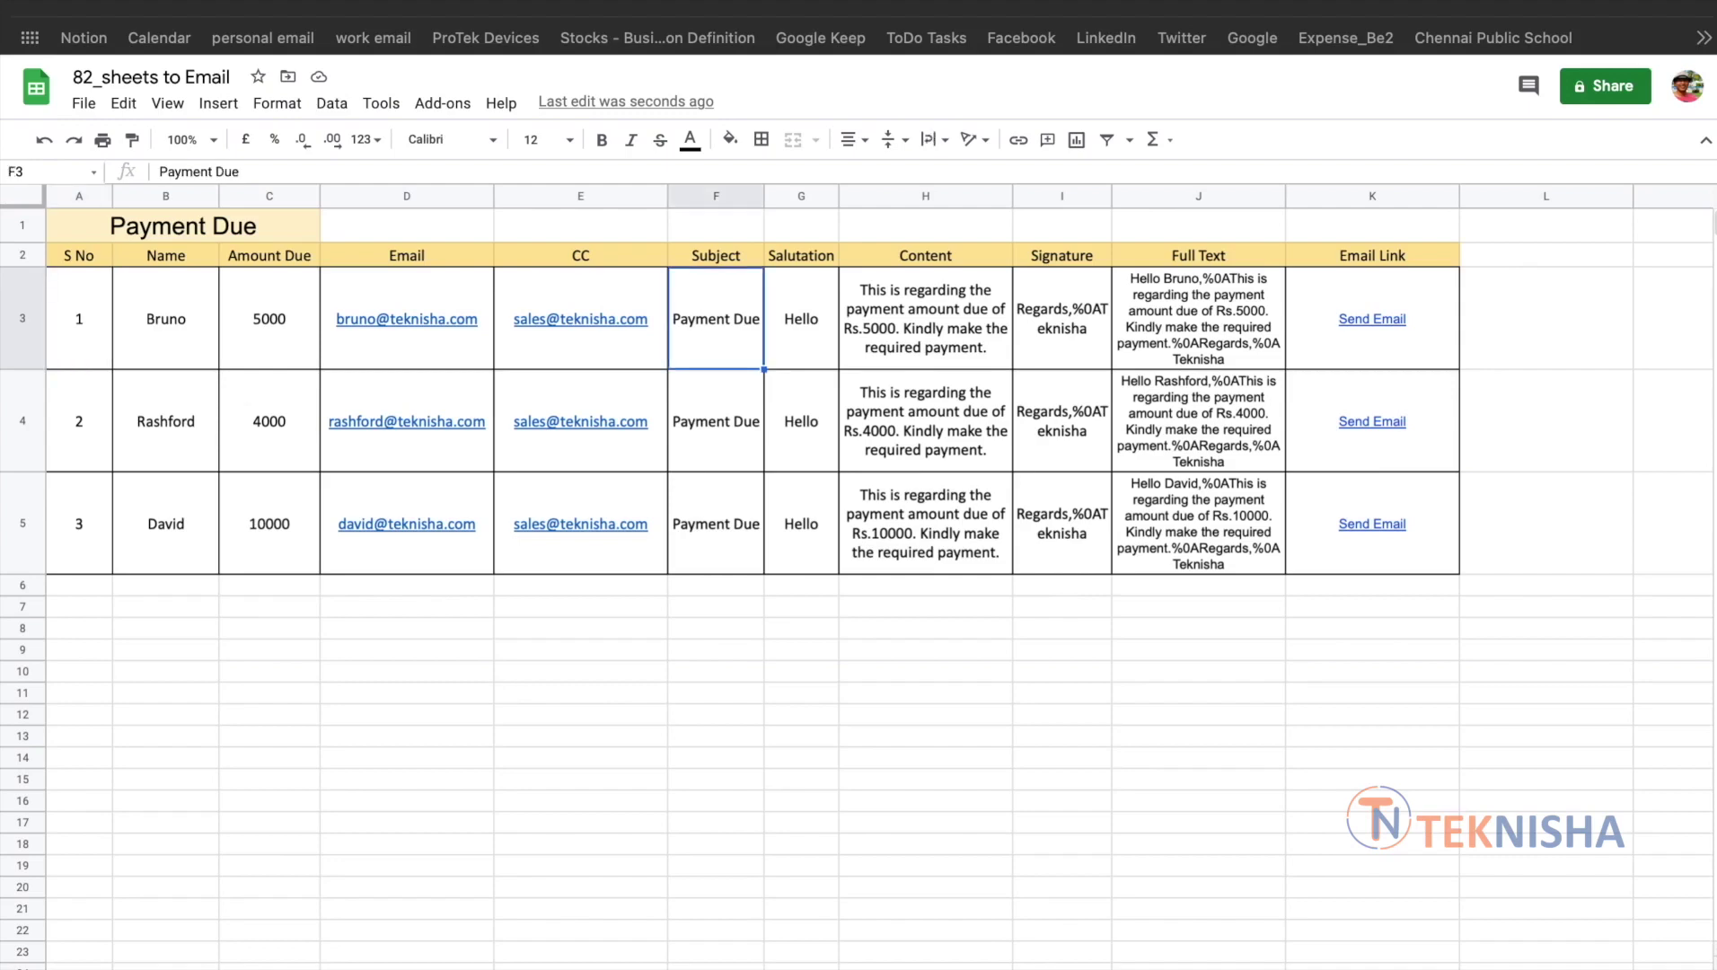
{"action": "key", "text": "Right"}
{"action": "key", "text": "Right"}
{"action": "key", "text": "Right"}
{"action": "key", "text": "Right"}
{"action": "key", "text": "Right"}
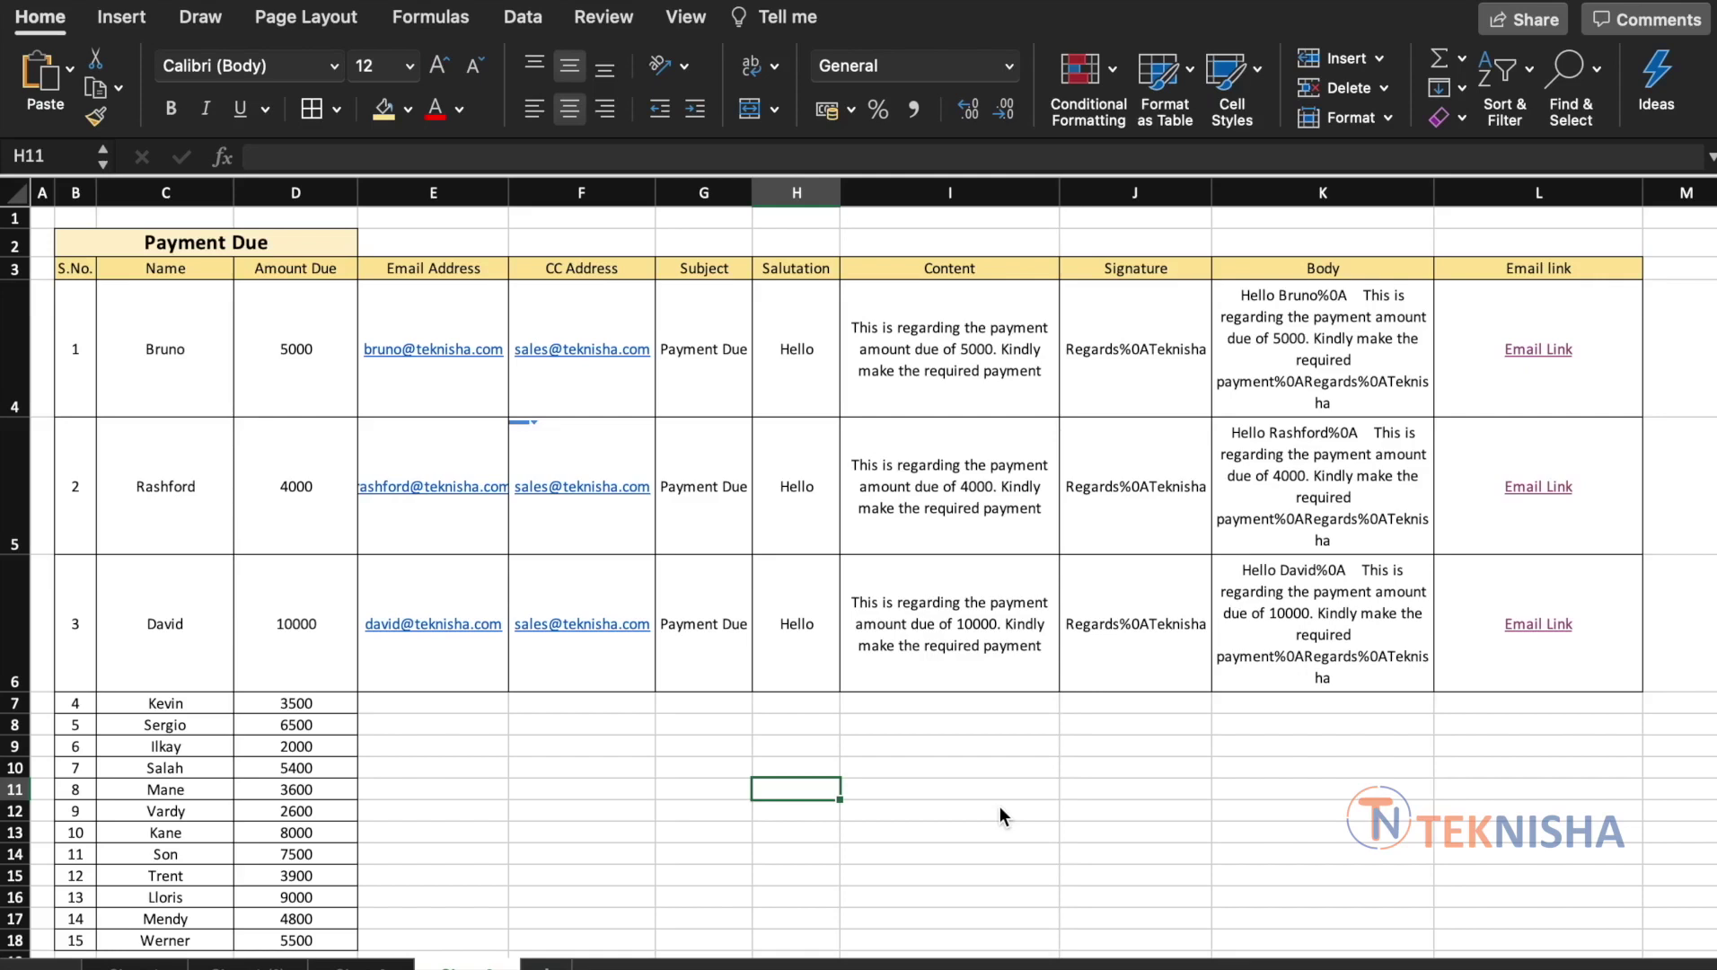
Append ". If you have any queries please let us know" to Bruno's I4 content formula
{"action": "left_click", "coordinate": [1609, 388]}
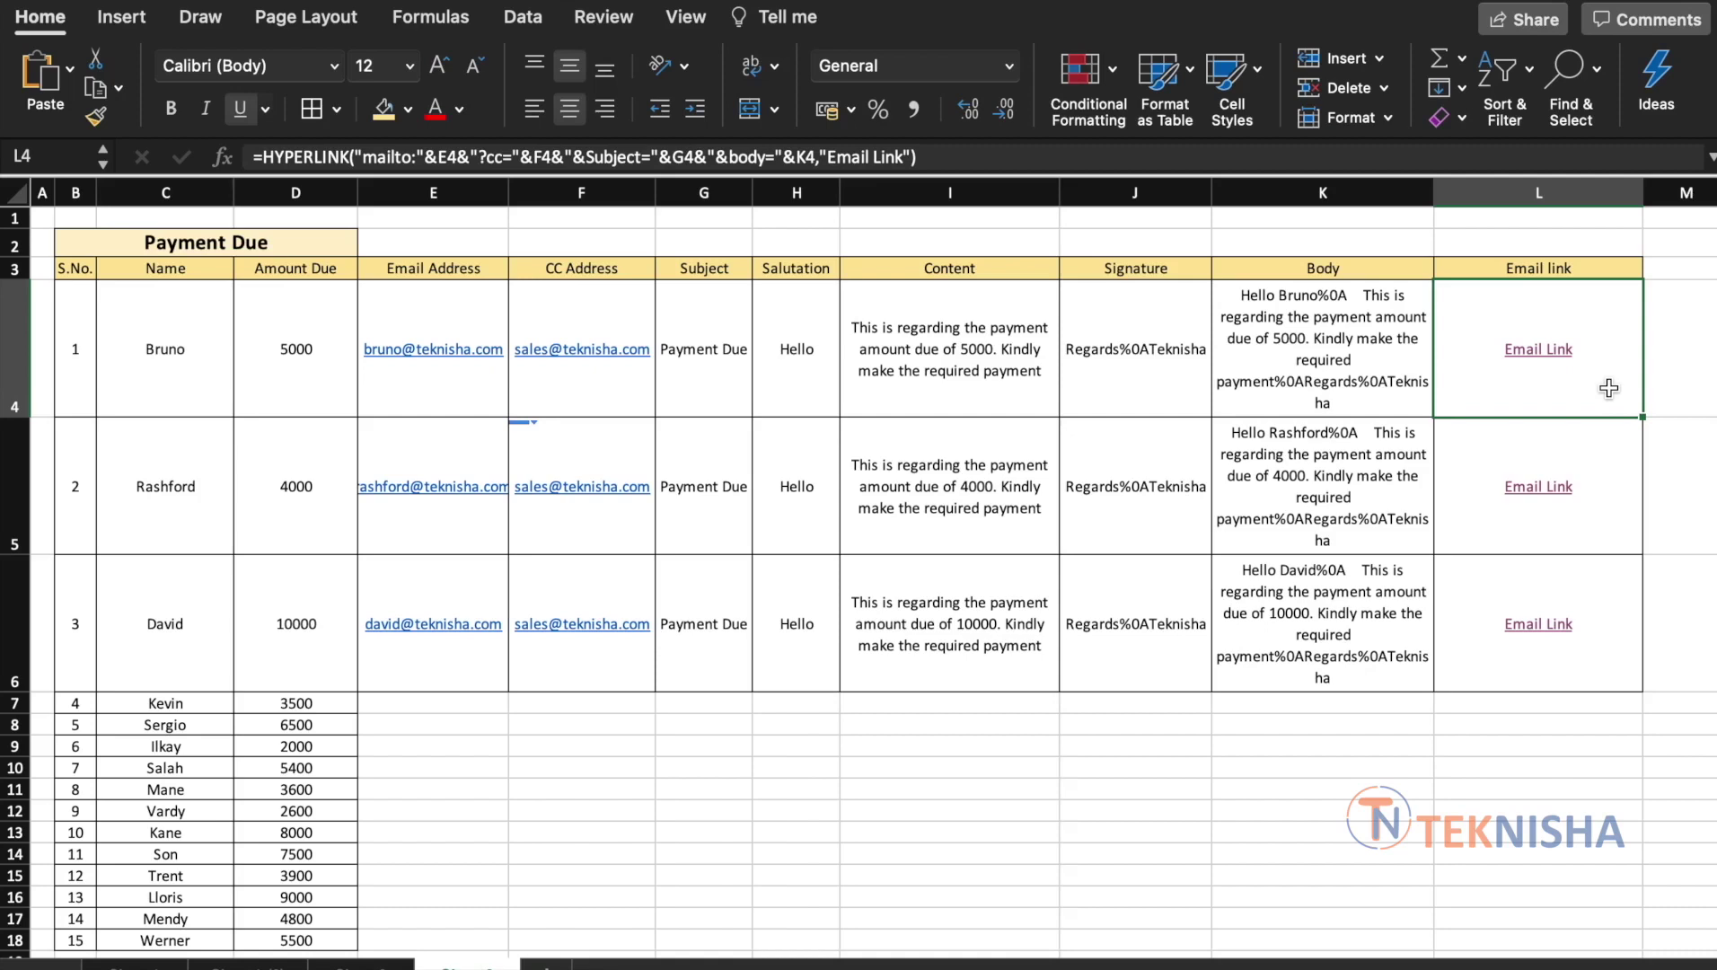
{"action": "left_click", "coordinate": [956, 400]}
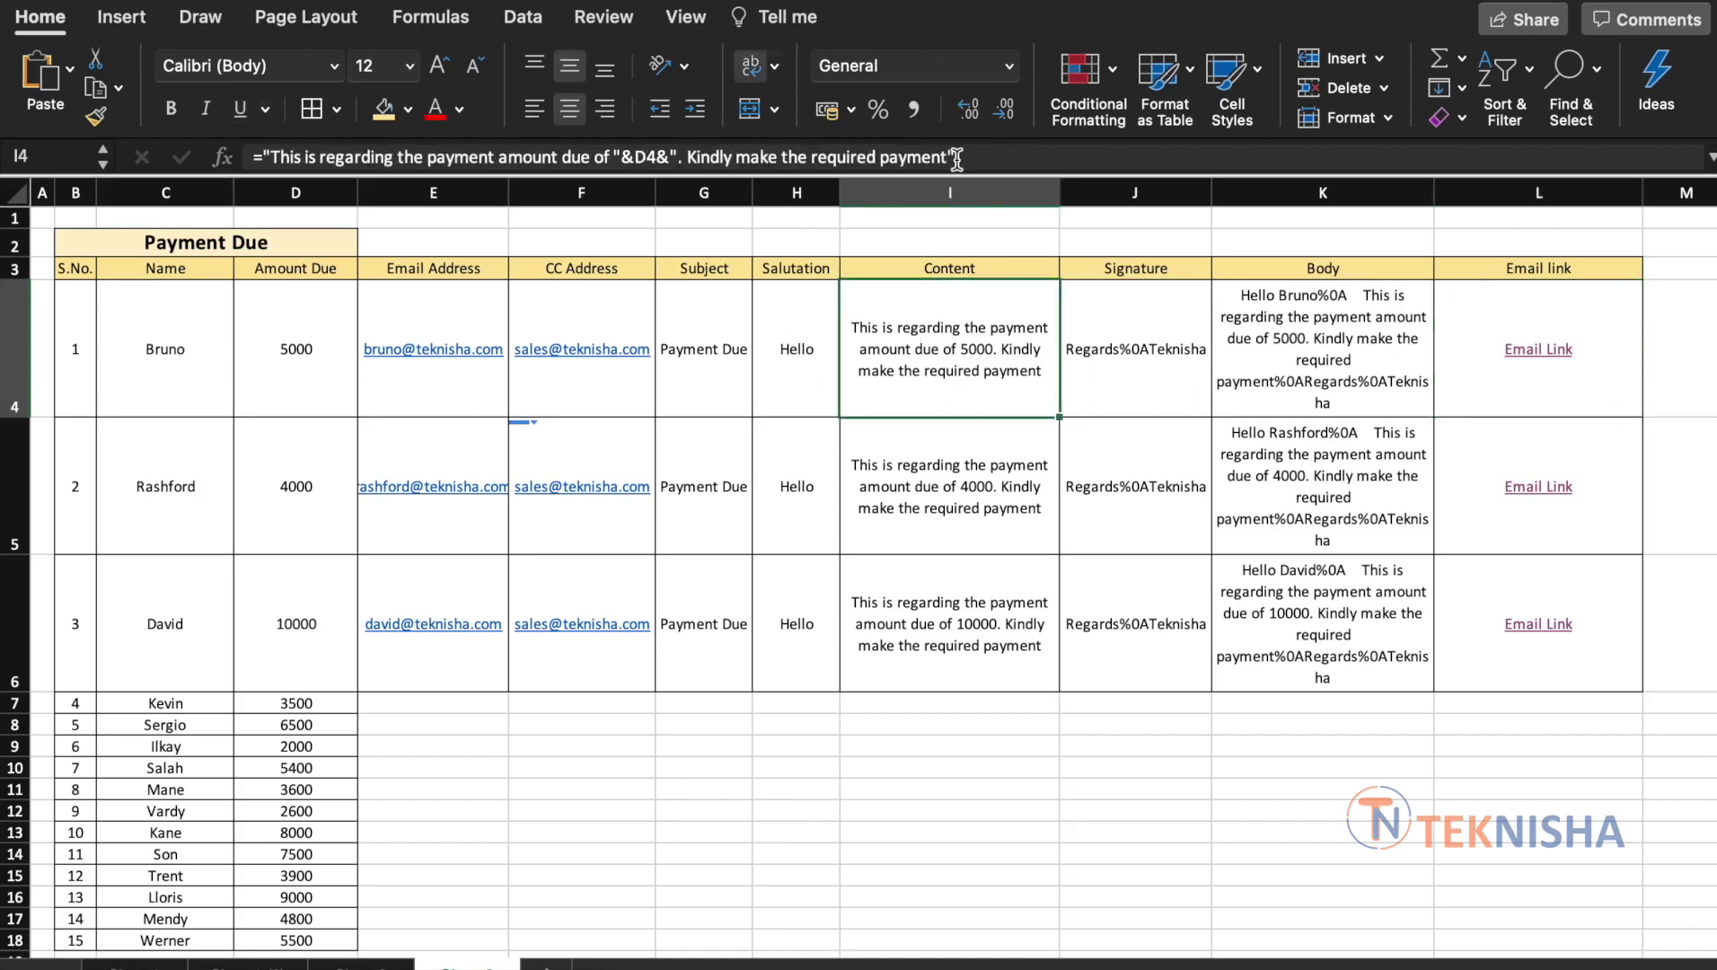
{"action": "left_click", "coordinate": [950, 158]}
{"action": "type", "text": ". "}
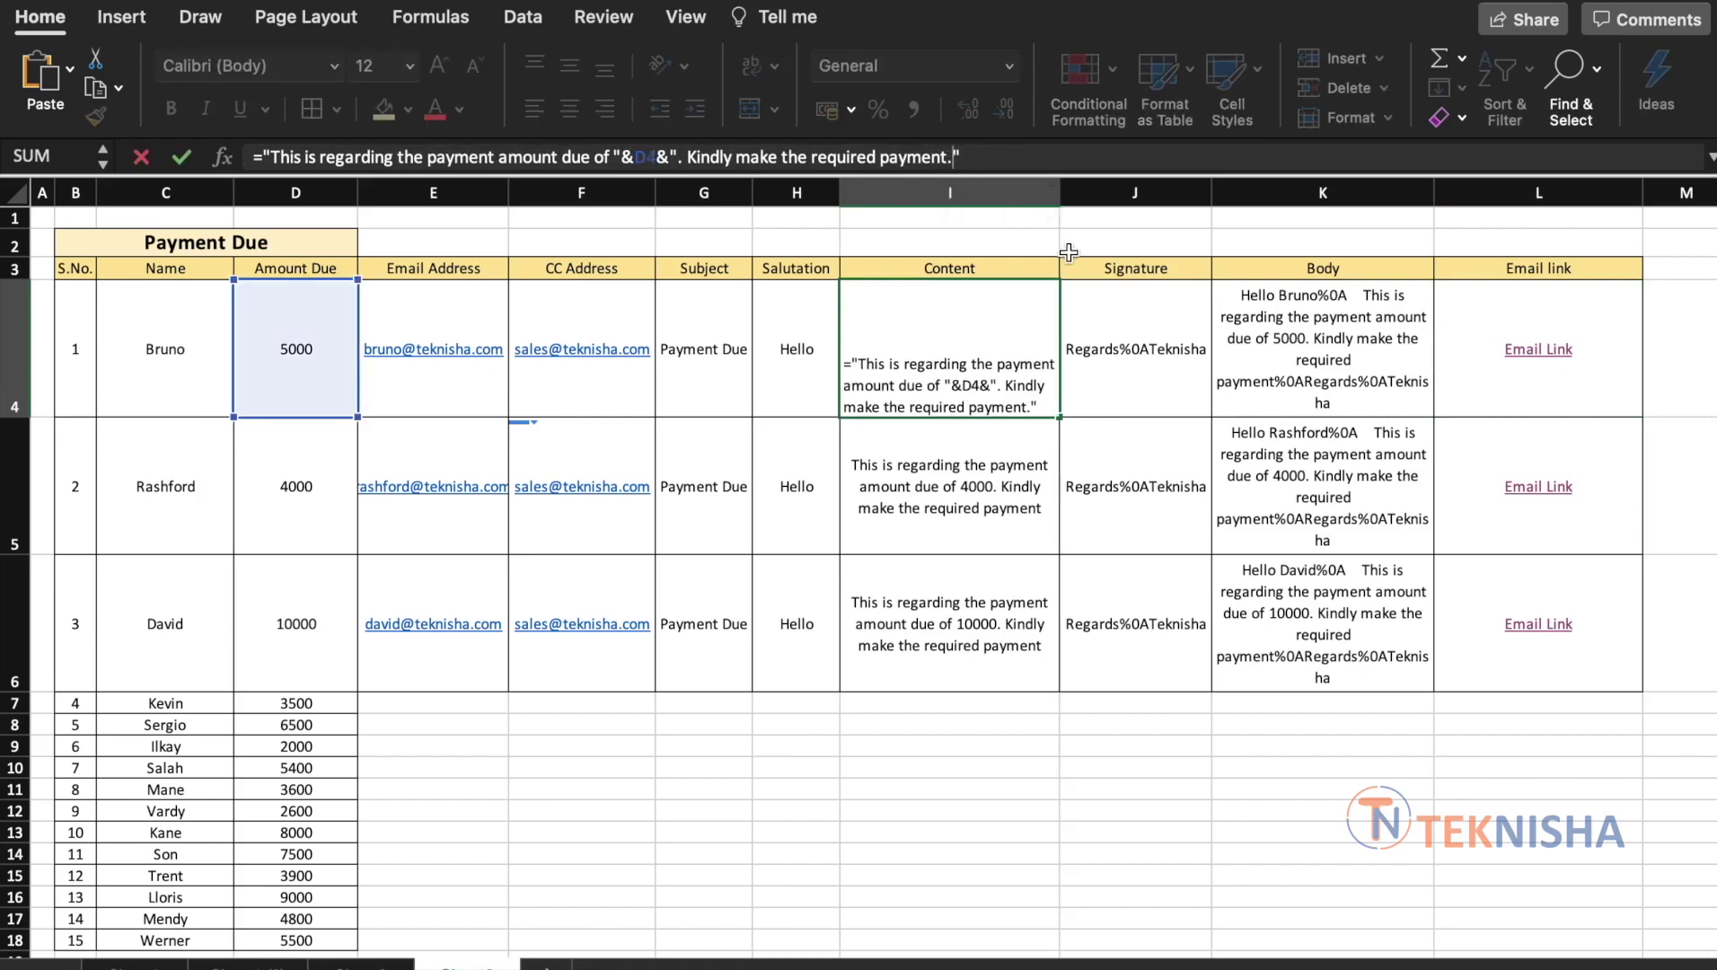
{"action": "type", "text": "If you have any queries pl"}
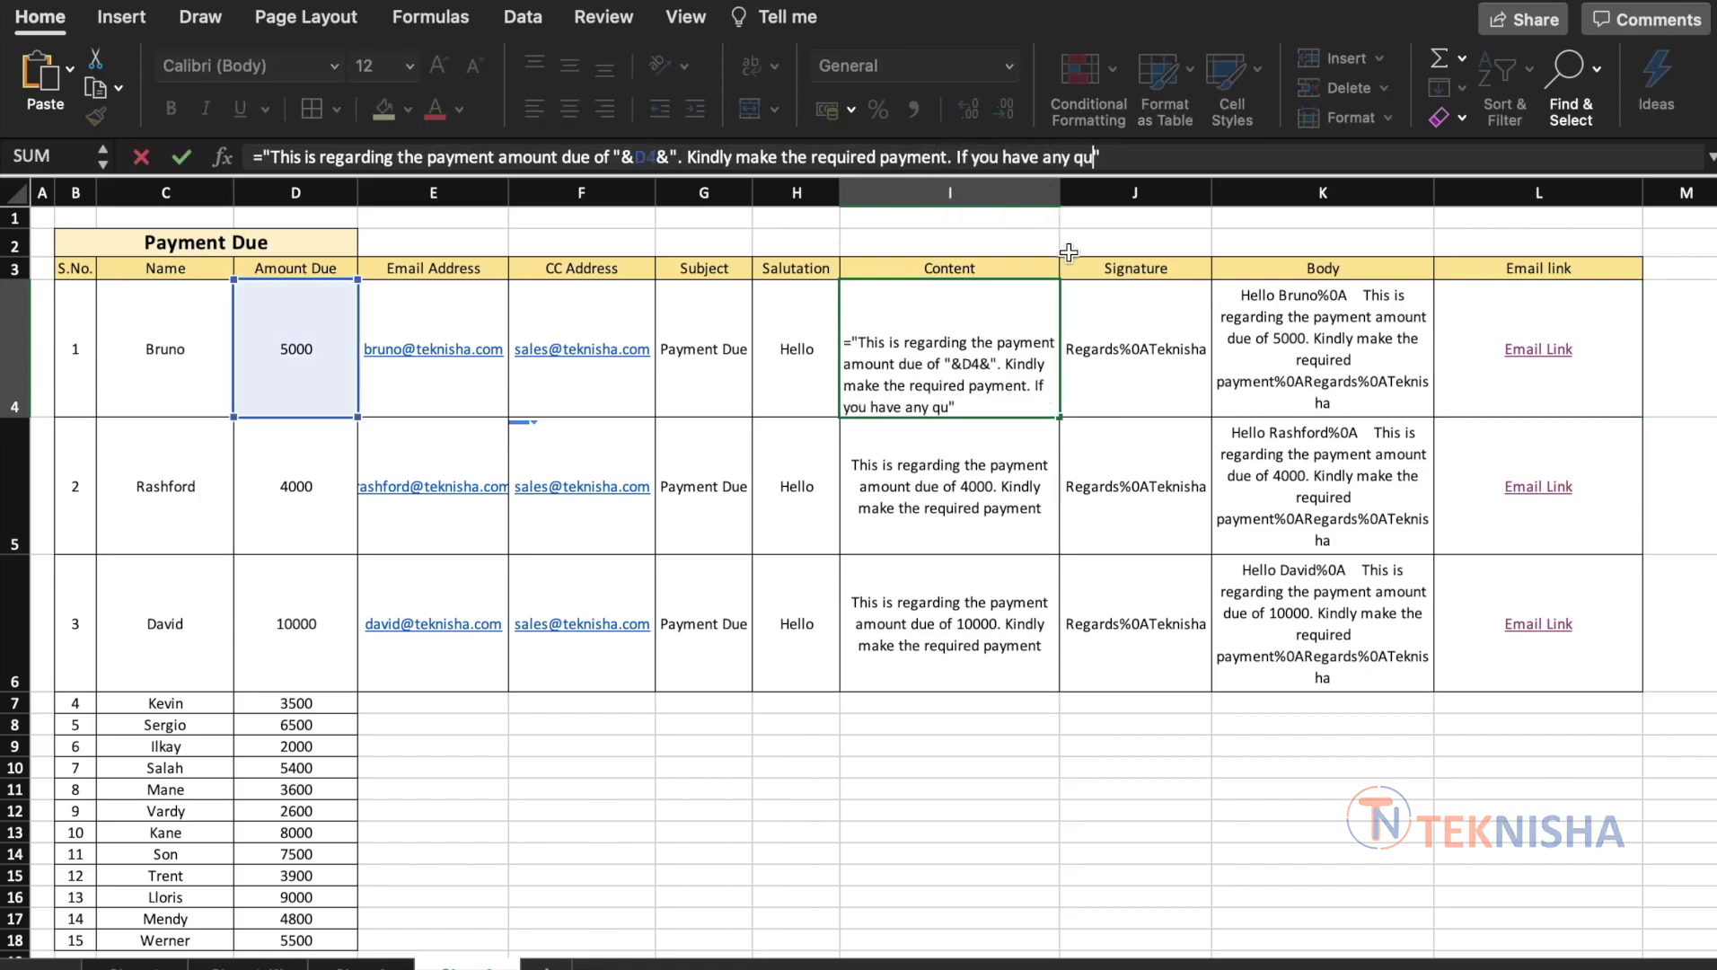
{"action": "type", "text": "ease let us know"}
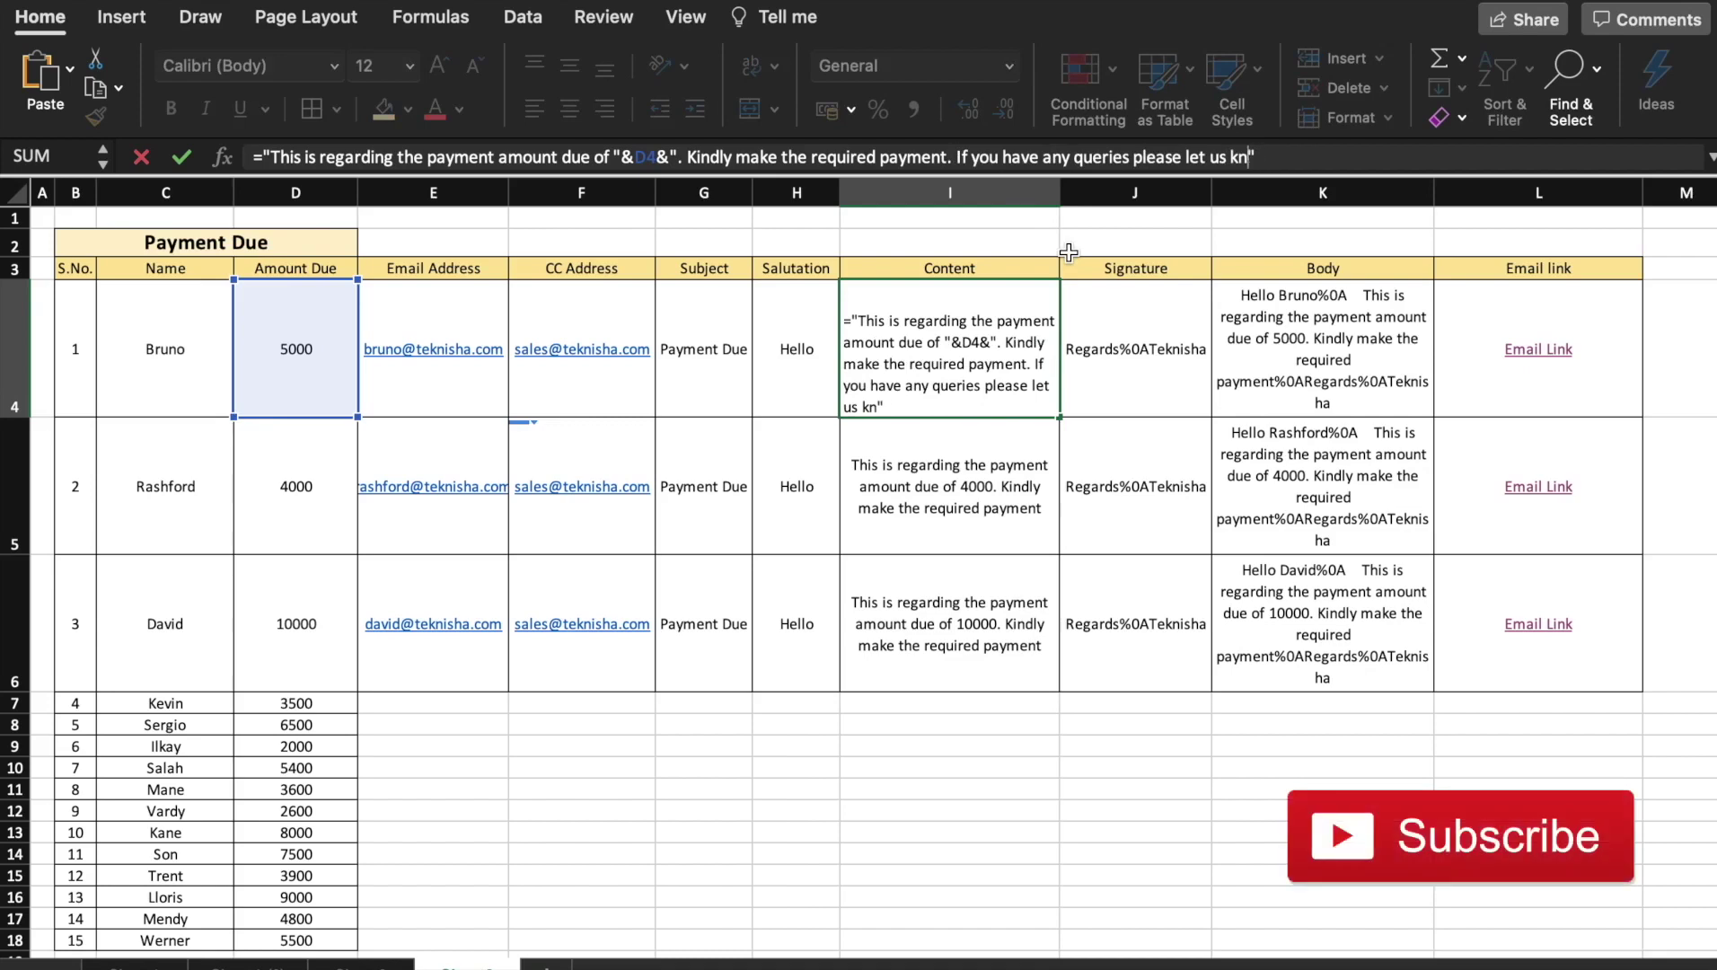
{"action": "key", "text": "Return"}
Add ". We are here to support you" to Bruno's content, then undo and redo it
{"action": "left_click", "coordinate": [981, 367]}
{"action": "left_click", "coordinate": [1275, 154]}
{"action": "type", "text": ". We are her"}
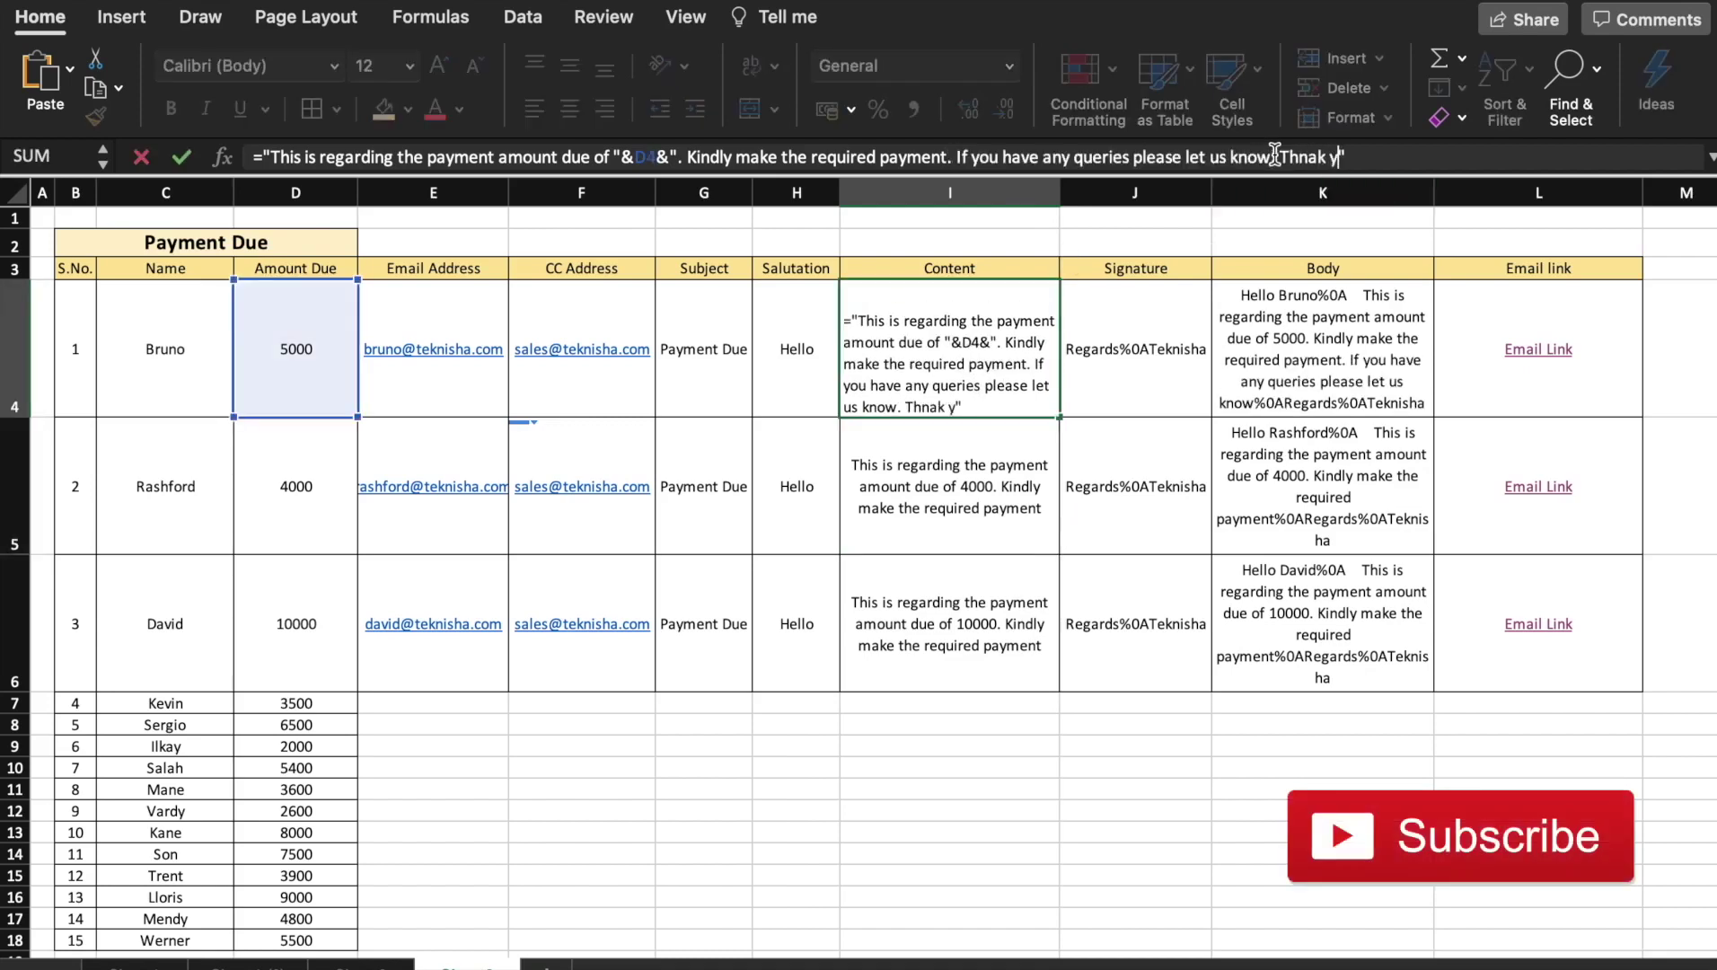
{"action": "type", "text": "e to support you"}
{"action": "key", "text": "Return"}
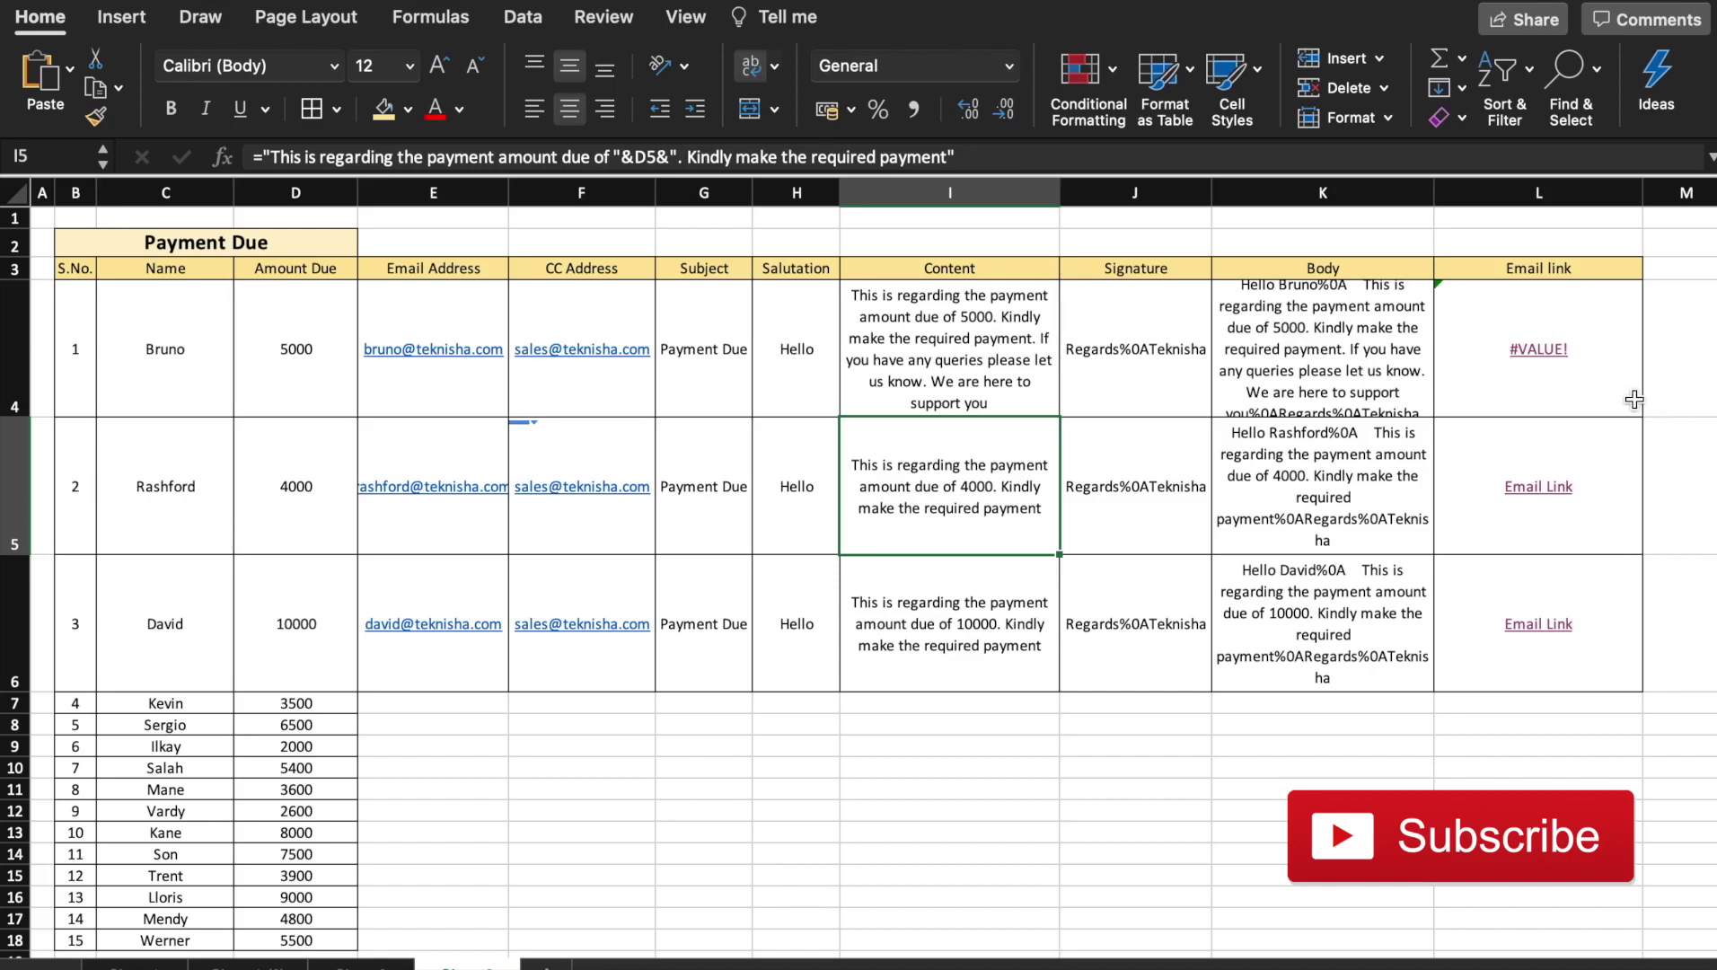
{"action": "key", "text": "ctrl+z"}
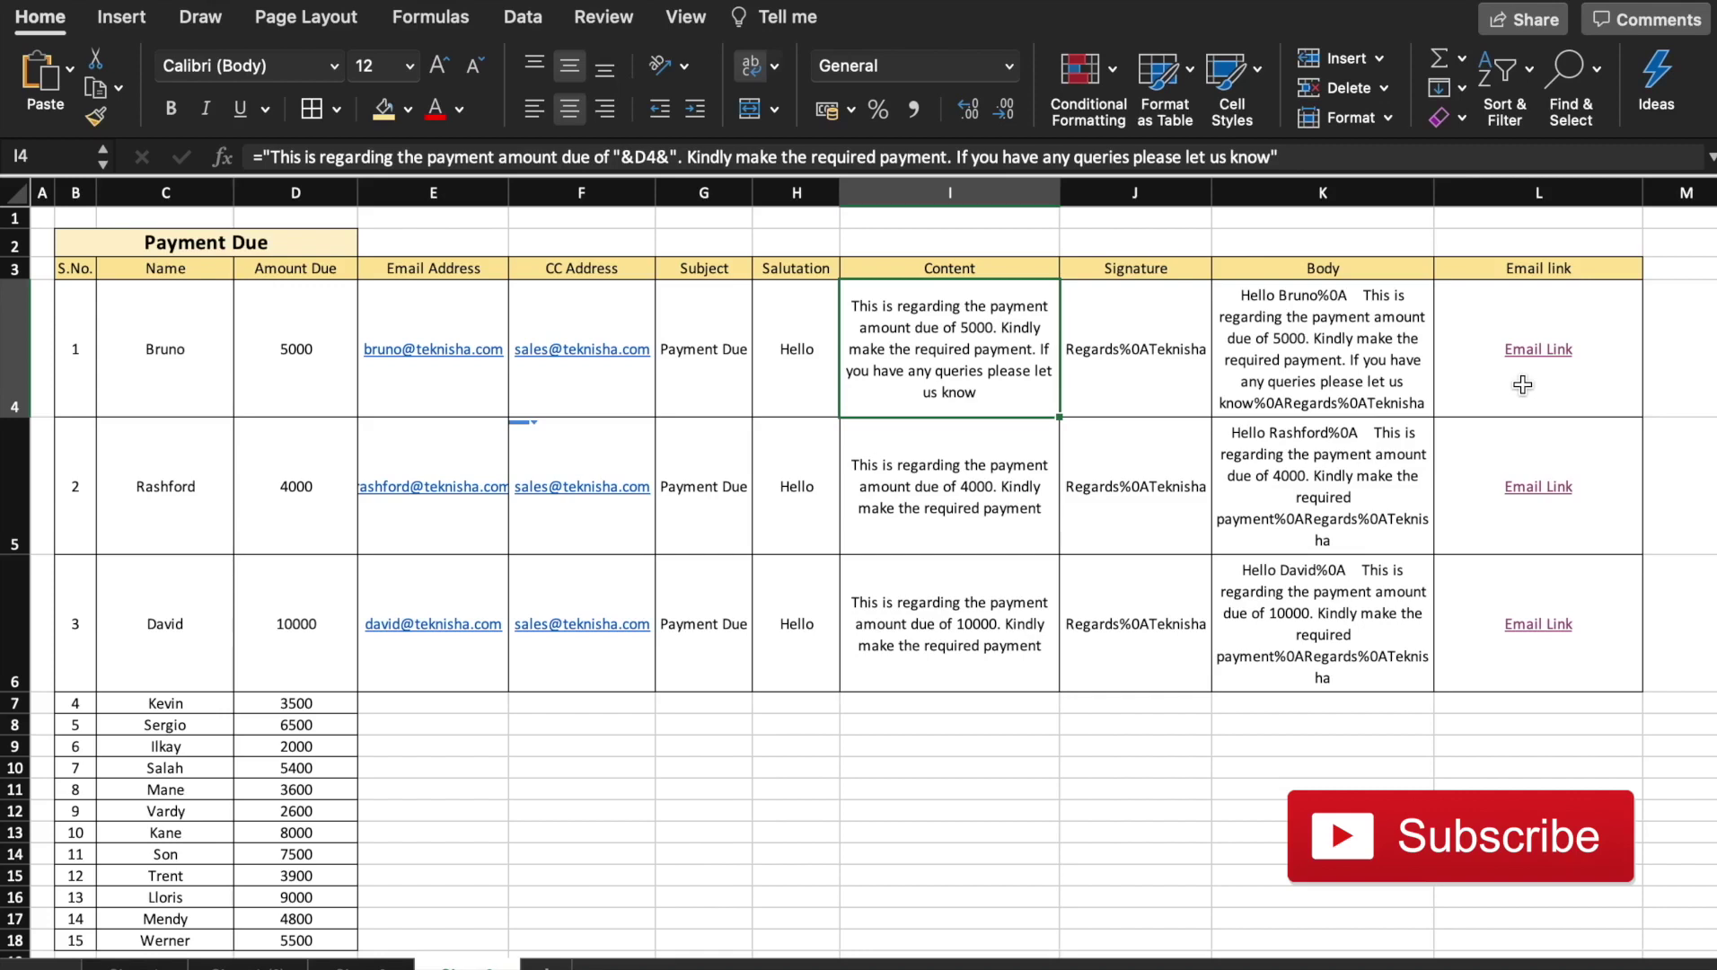
{"action": "key", "text": "ctrl+y"}
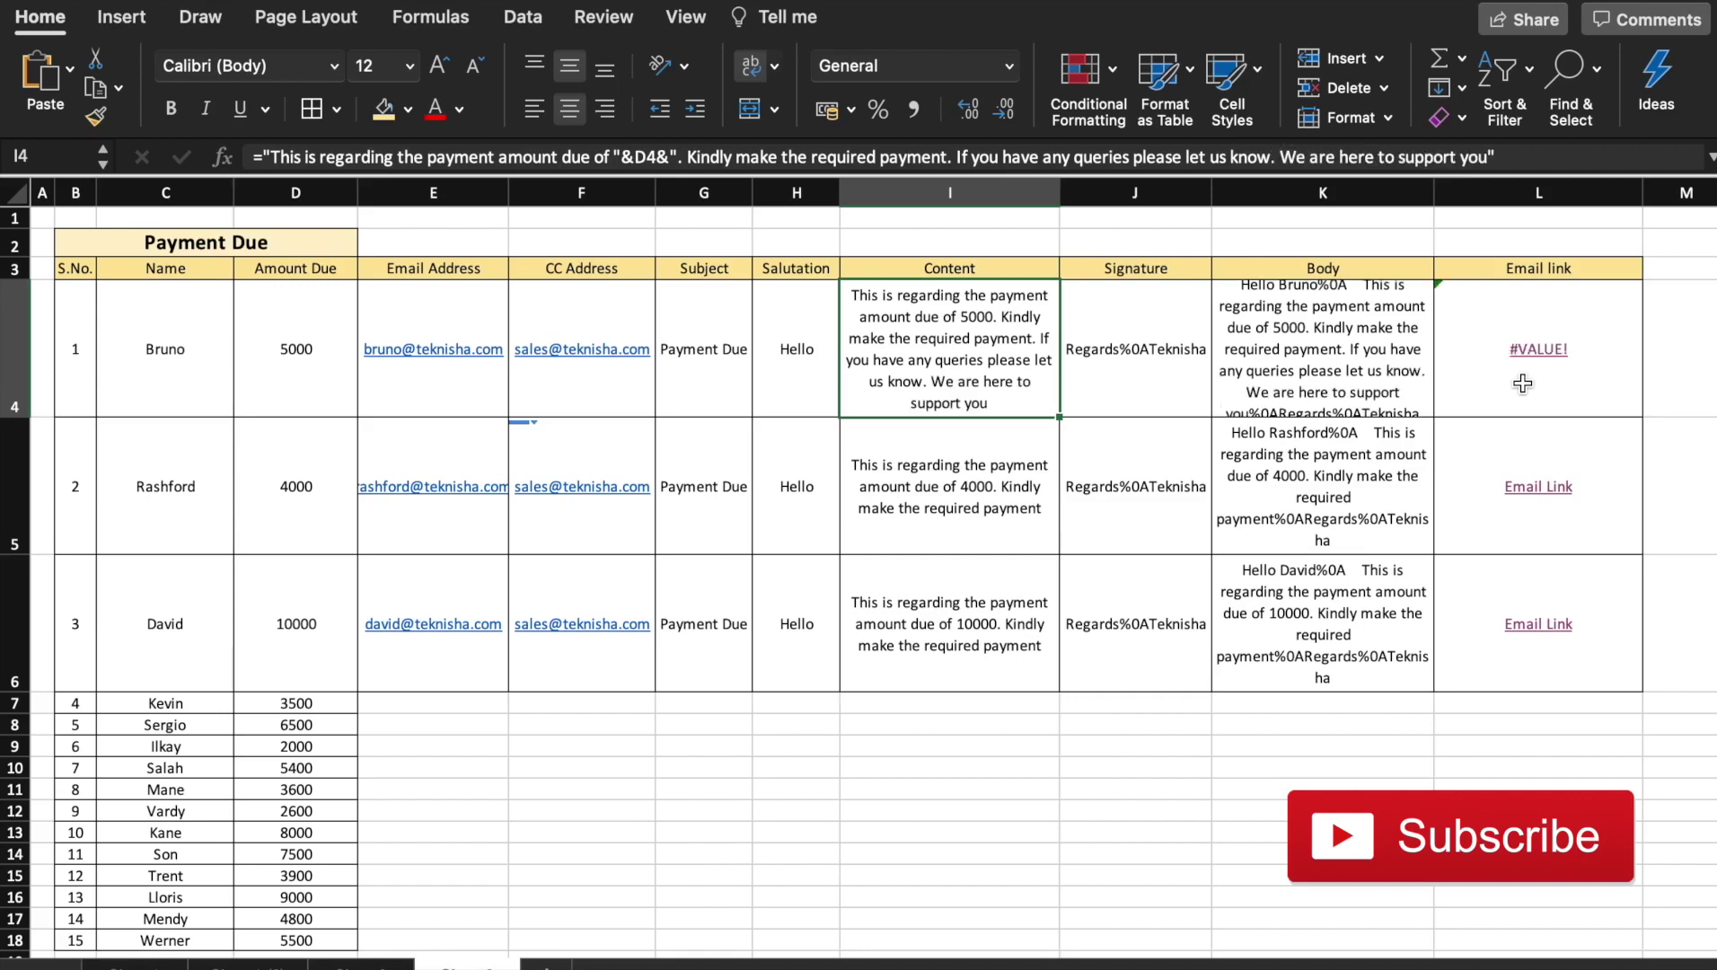
{"action": "left_click", "coordinate": [1514, 161]}
Paste the queries-and-support sentence into Bruno's H3 content formula in Sheets, then open his draft
{"action": "key", "text": "Escape"}
{"action": "left_click_drag", "start_coordinate": [955, 157], "coordinate": [1493, 175]}
{"action": "key", "text": "ctrl+c"}
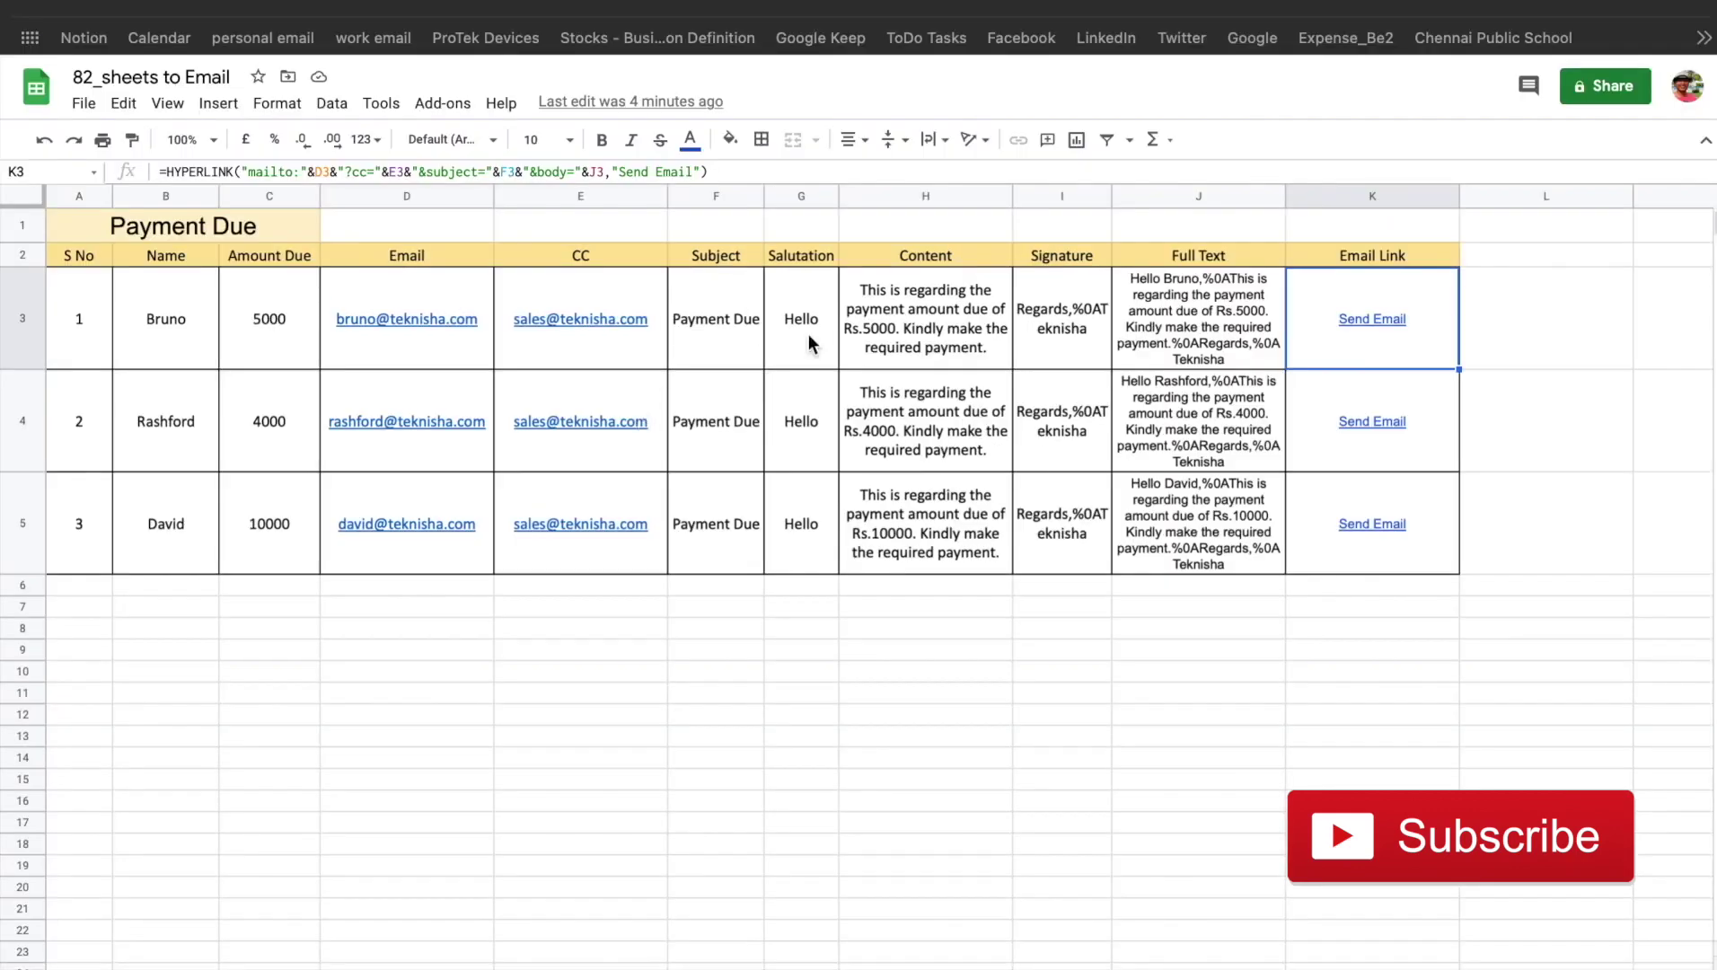
{"action": "left_click", "coordinate": [913, 312]}
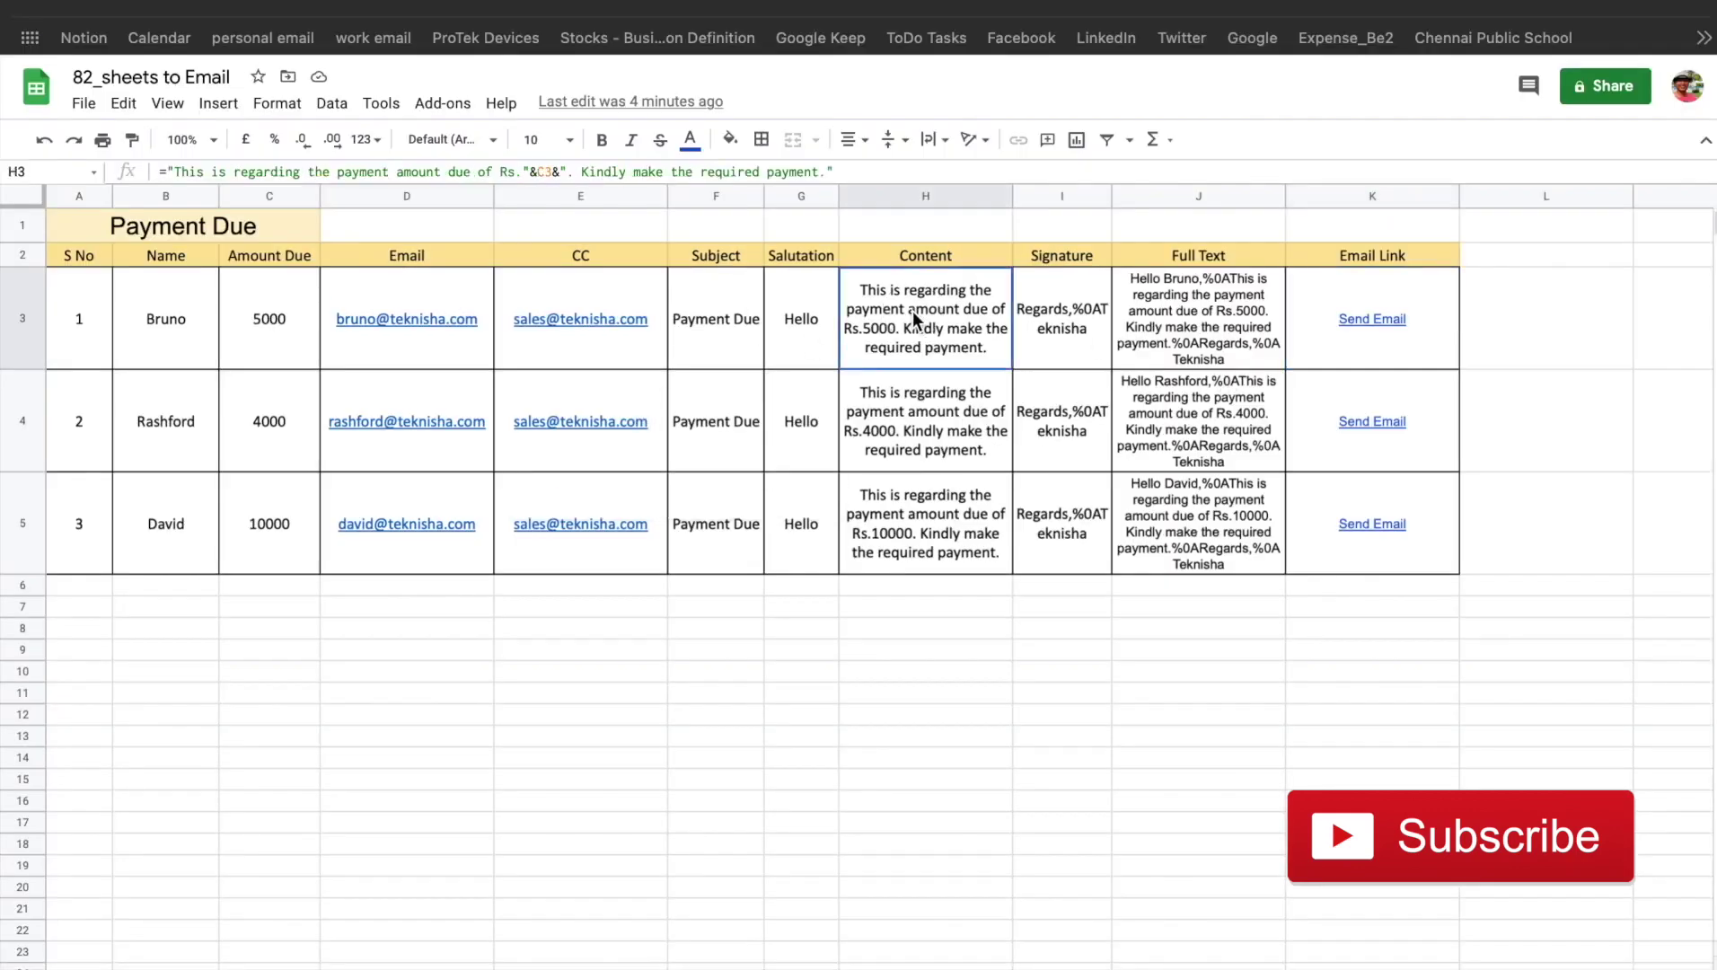
{"action": "left_click", "coordinate": [827, 172]}
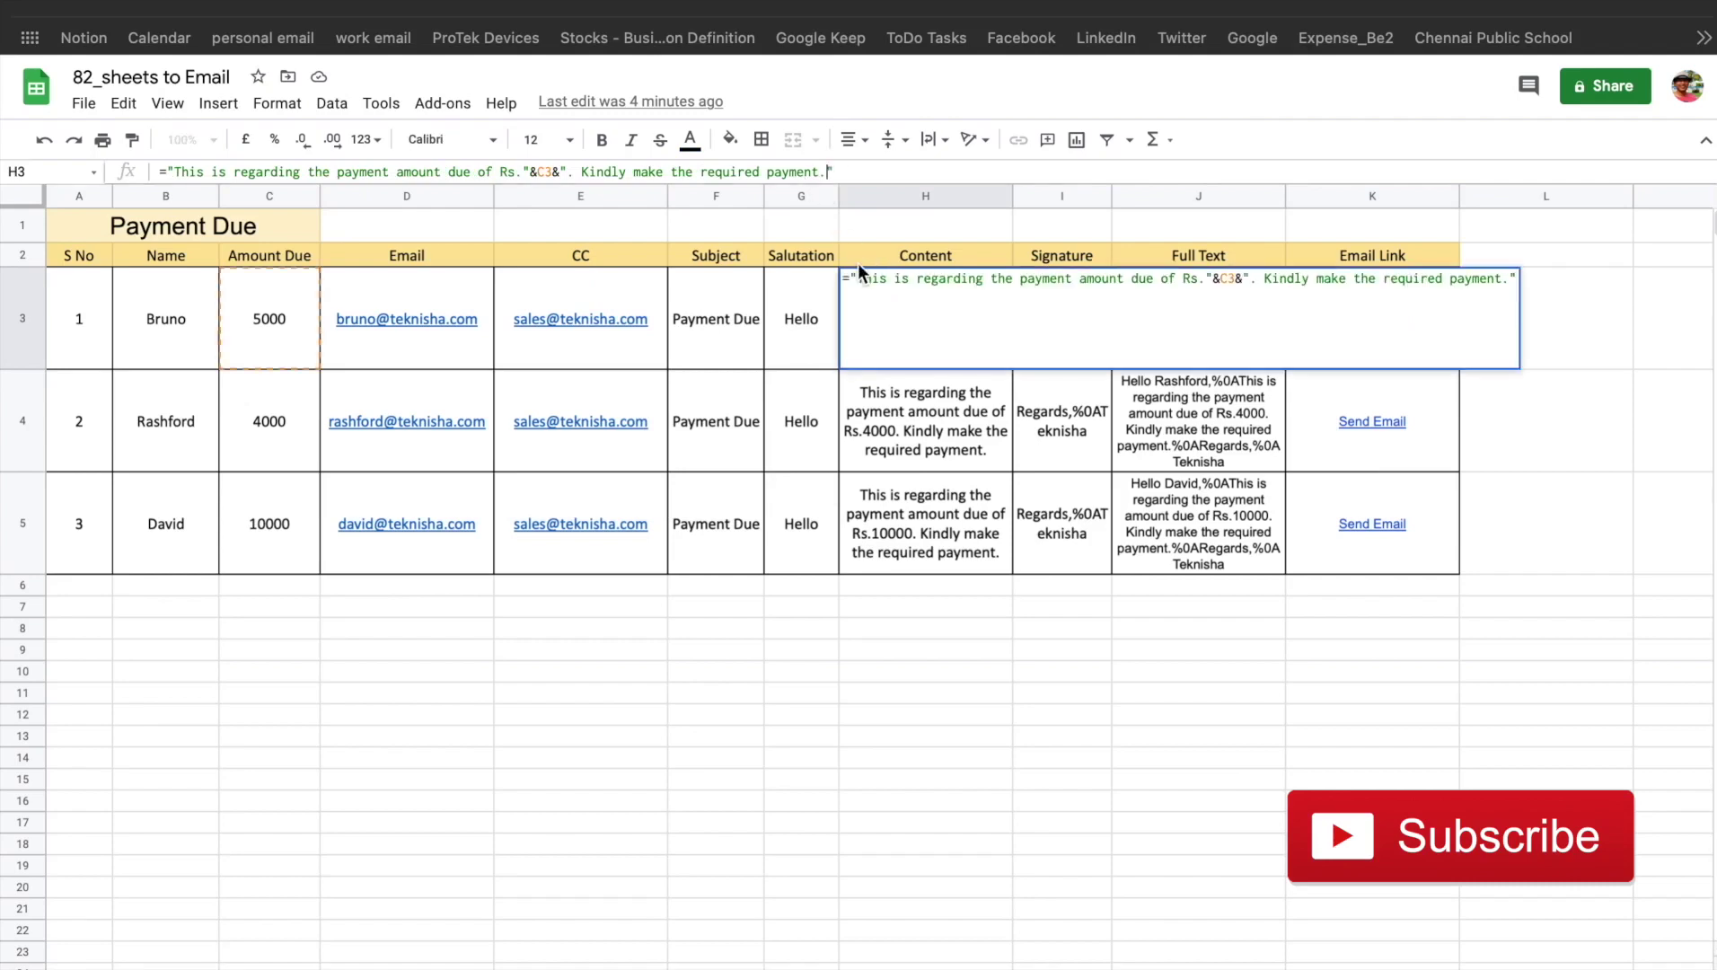
{"action": "key", "text": "ctrl+v"}
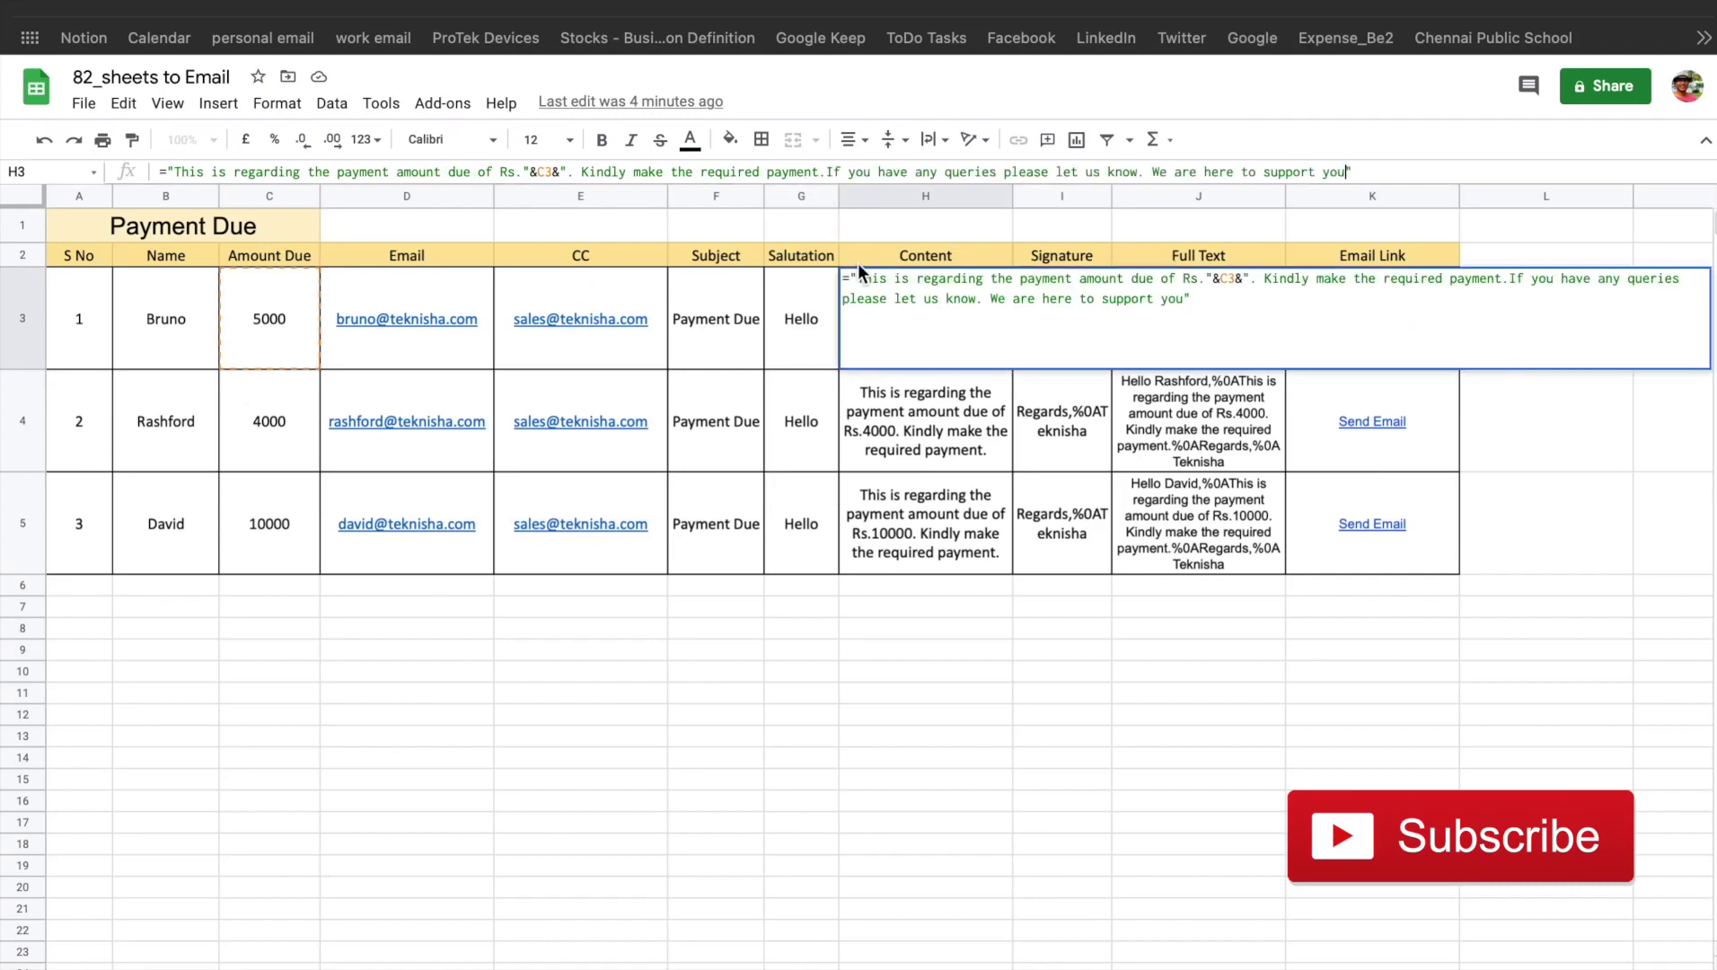
{"action": "key", "text": "Return"}
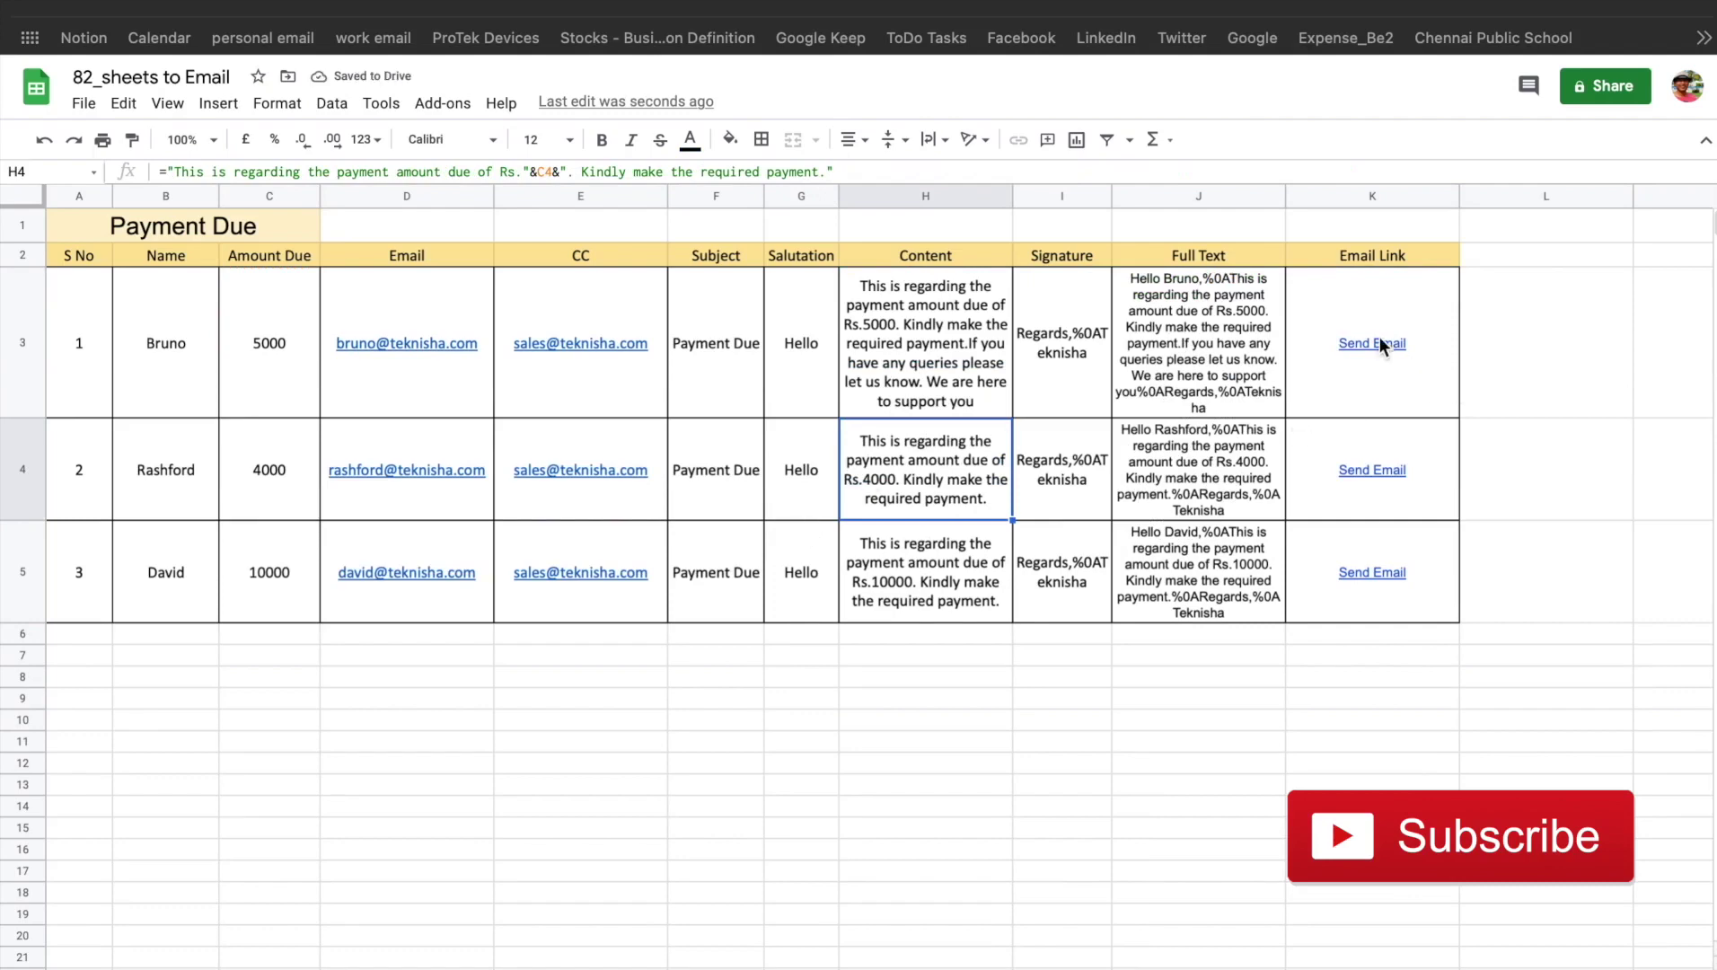
{"action": "mouse_move", "coordinate": [1380, 343]}
{"action": "left_click", "coordinate": [1388, 438]}
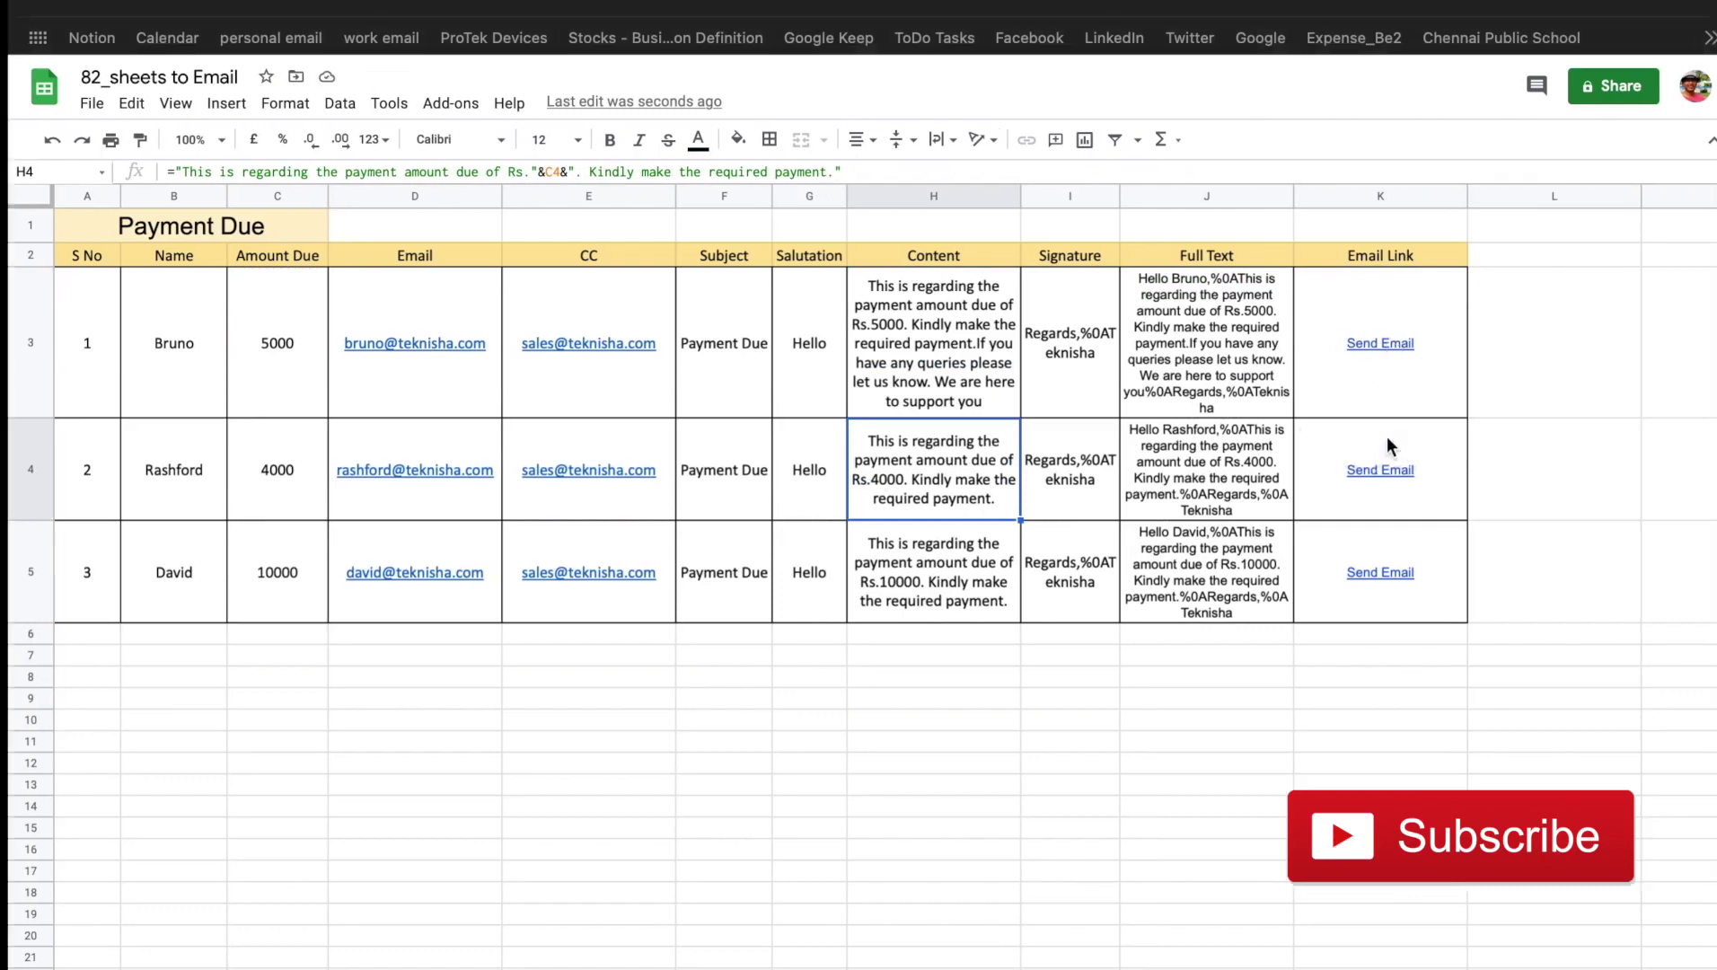